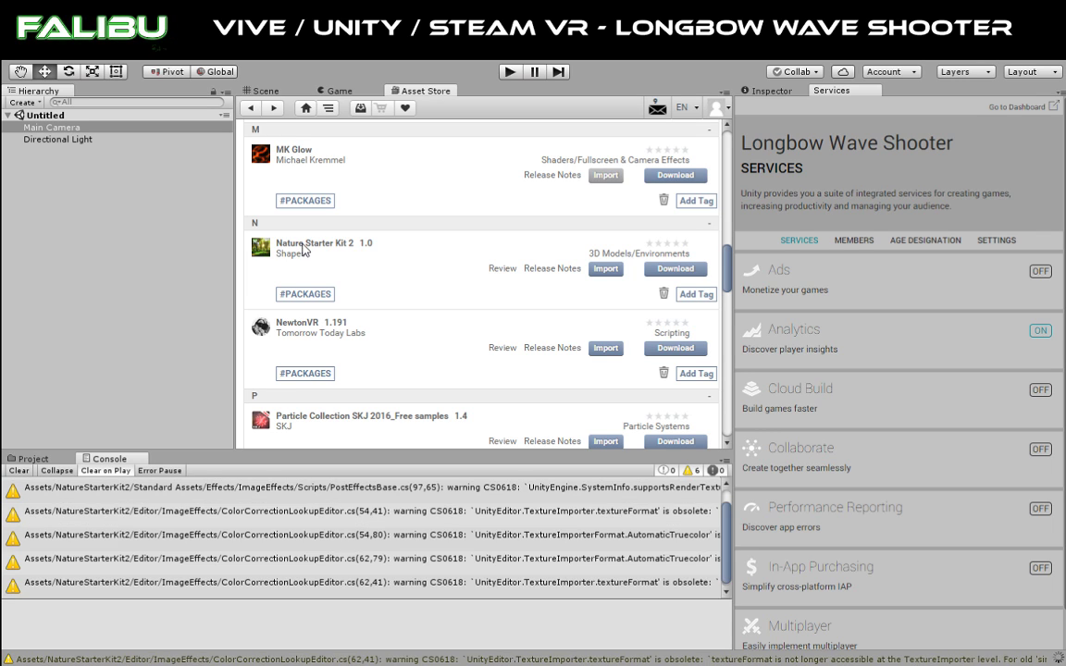
Step: Review the Nature Starter Kit 2 store page, then show the scene and the project's Assets folder
{"action": "left_click", "coordinate": [303, 244]}
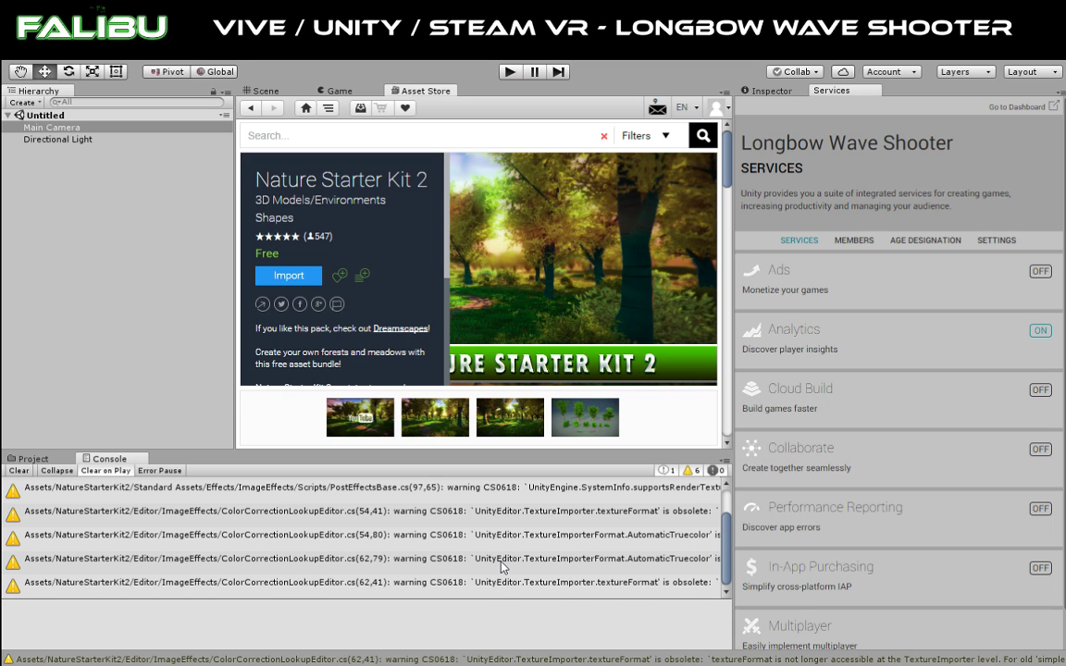
{"action": "scroll", "coordinate": [502, 567], "scroll_direction": "down", "scroll_amount": 1}
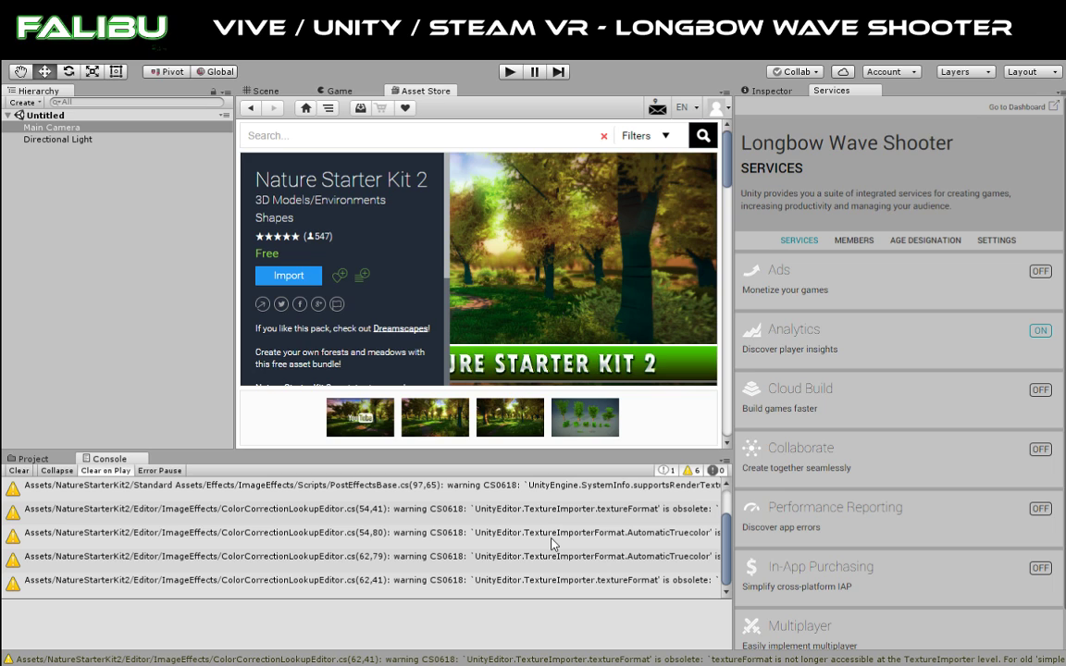
{"action": "scroll", "coordinate": [359, 302], "scroll_direction": "down", "scroll_amount": 5}
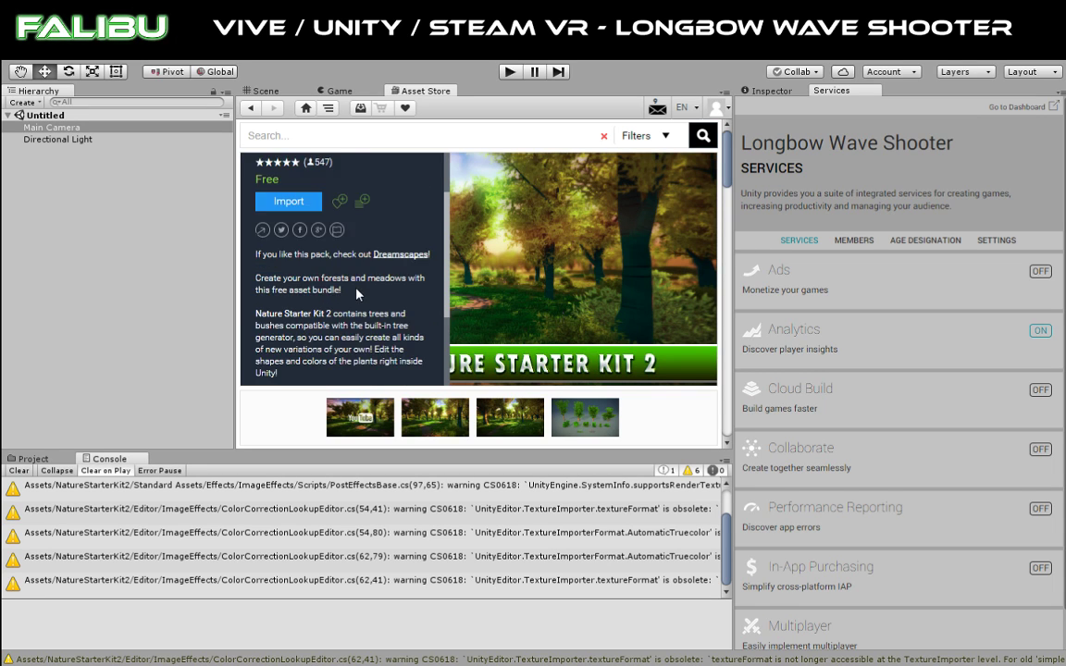
{"action": "scroll", "coordinate": [359, 301], "scroll_direction": "down", "scroll_amount": 4}
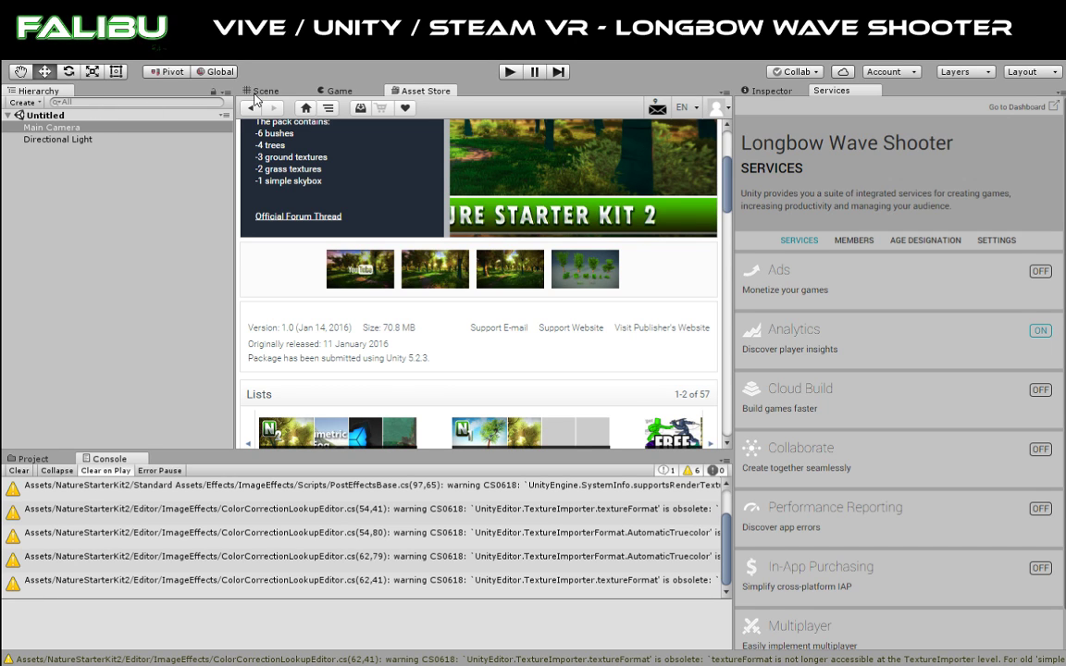
{"action": "left_click", "coordinate": [257, 90]}
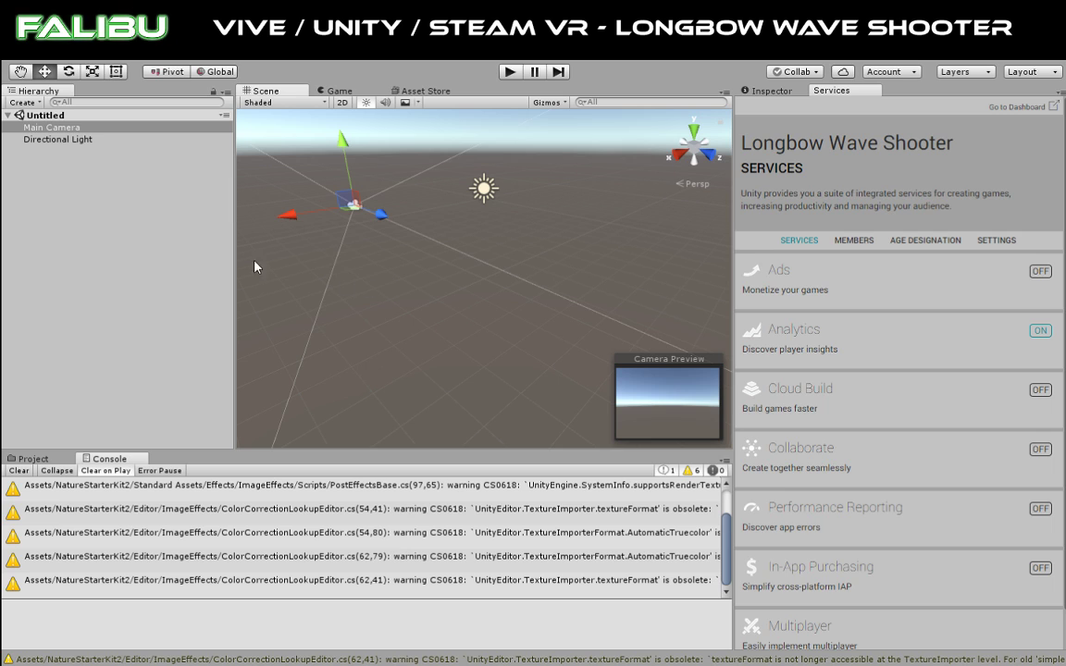
{"action": "left_click", "coordinate": [33, 458]}
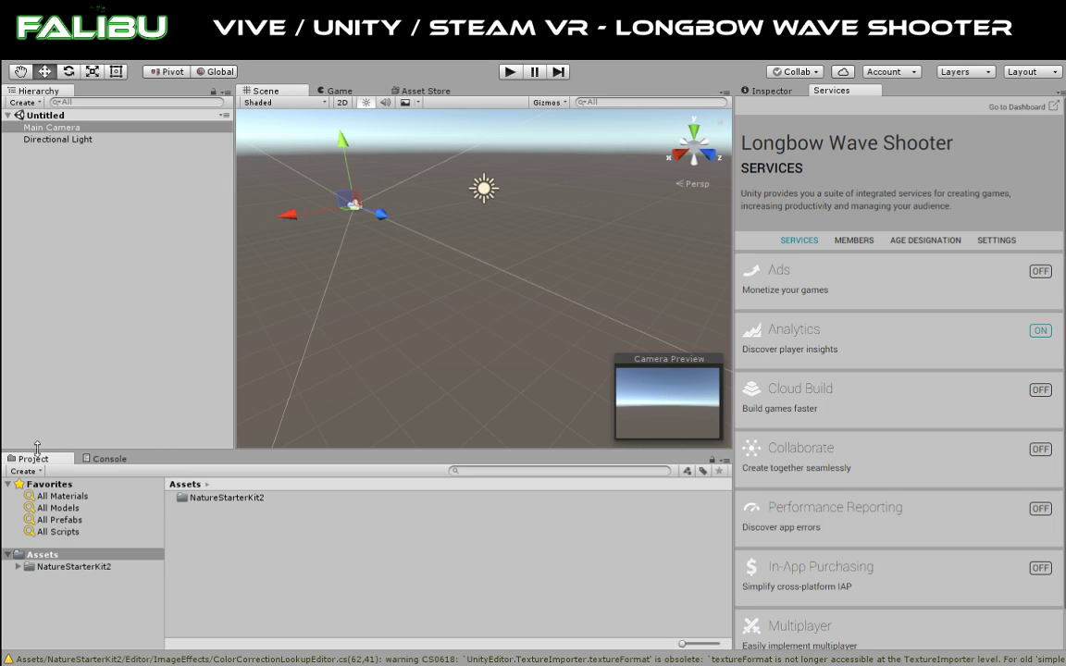
Step: Import SteamVR Plugin 1.2.0 into the project from the Asset Store's downloaded packages
{"action": "left_click", "coordinate": [417, 91]}
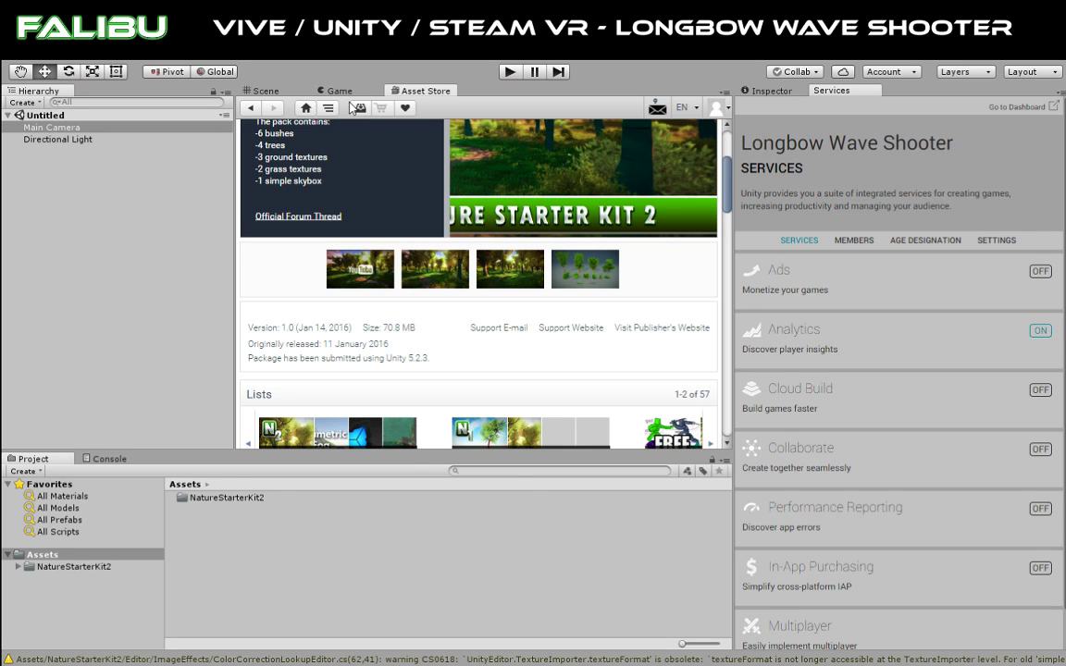
{"action": "left_click", "coordinate": [357, 107]}
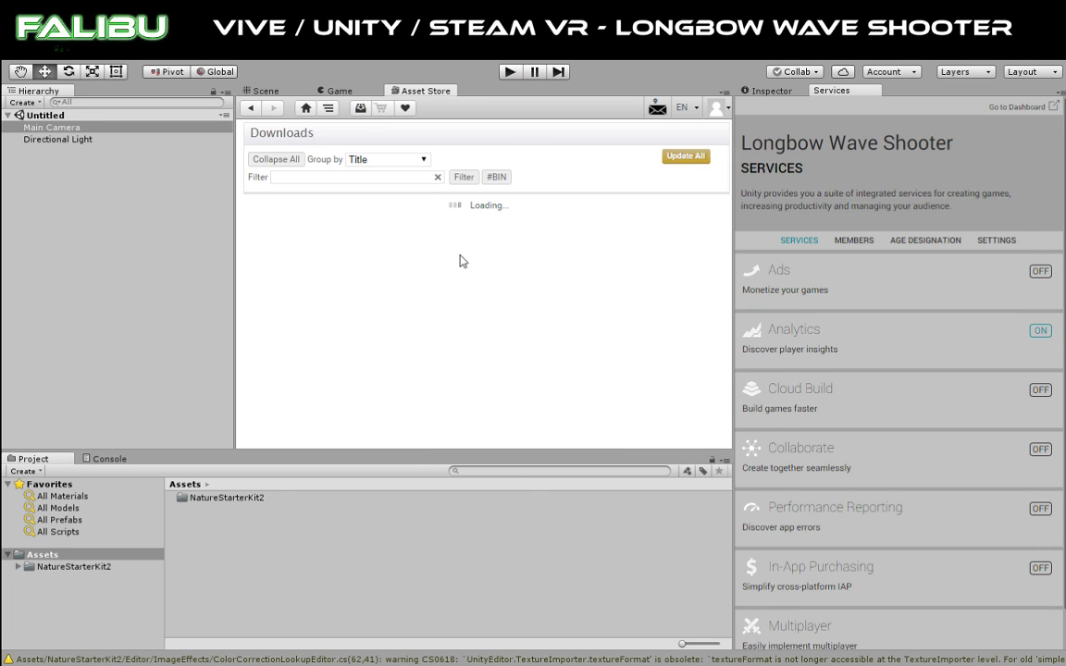
{"action": "scroll", "coordinate": [463, 259], "scroll_direction": "down", "scroll_amount": 10}
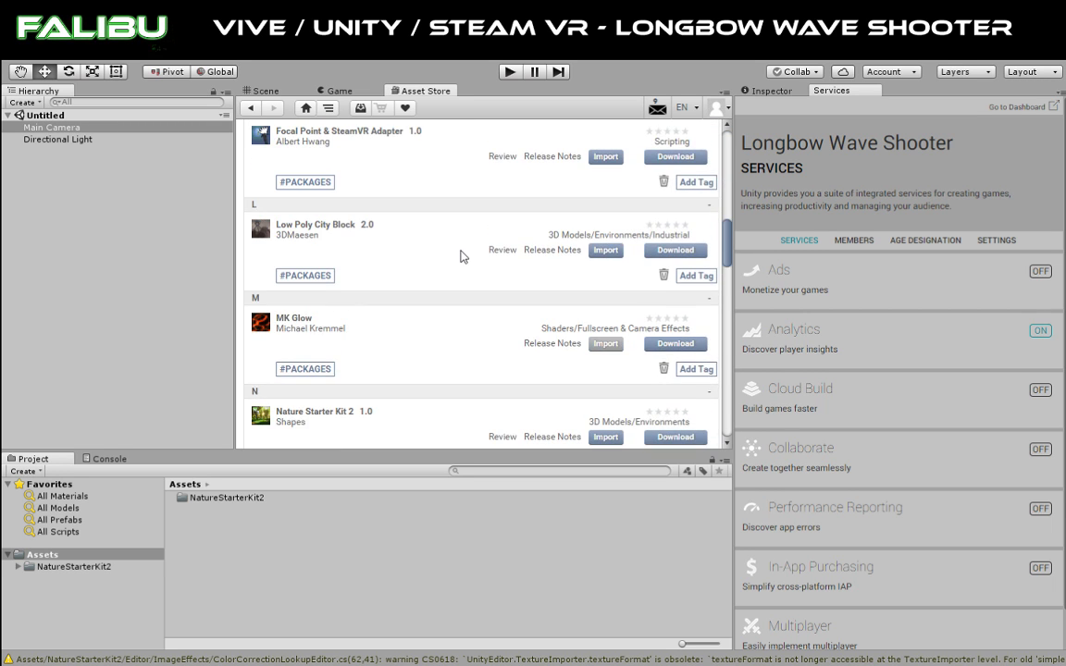
{"action": "scroll", "coordinate": [463, 257], "scroll_direction": "down", "scroll_amount": 12}
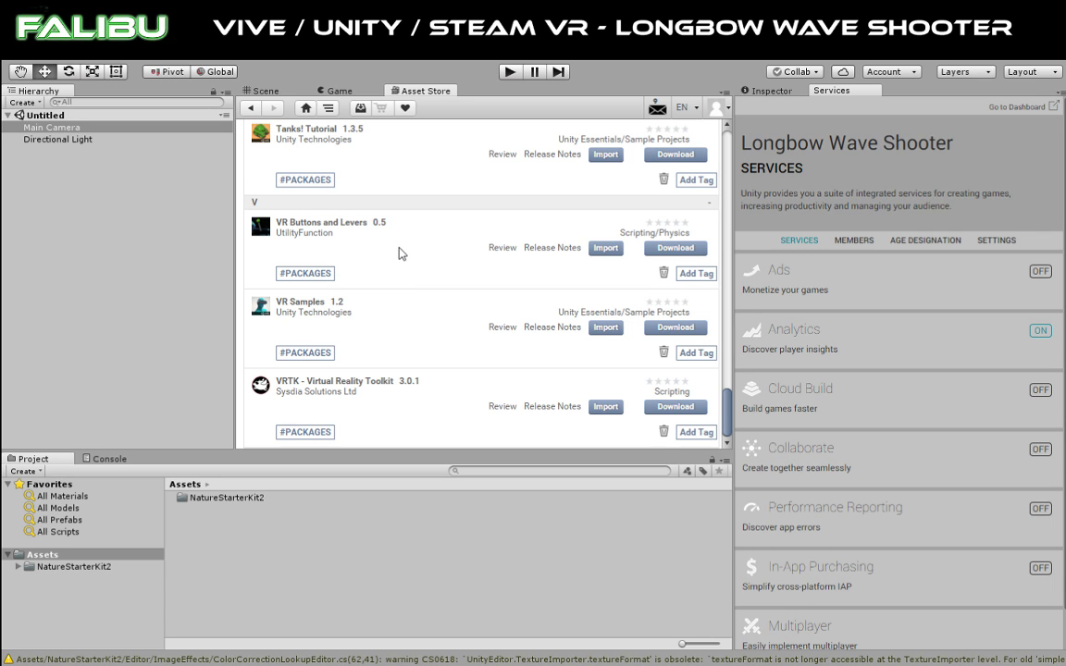
{"action": "scroll", "coordinate": [400, 253], "scroll_direction": "up", "scroll_amount": 6}
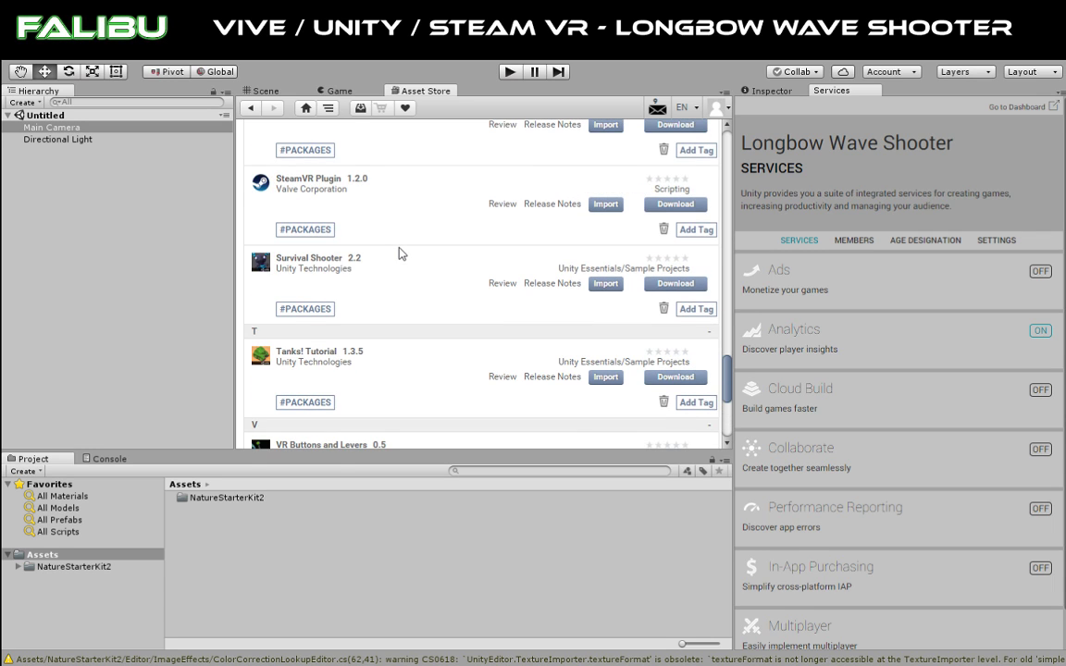
{"action": "scroll", "coordinate": [400, 250], "scroll_direction": "up", "scroll_amount": 2}
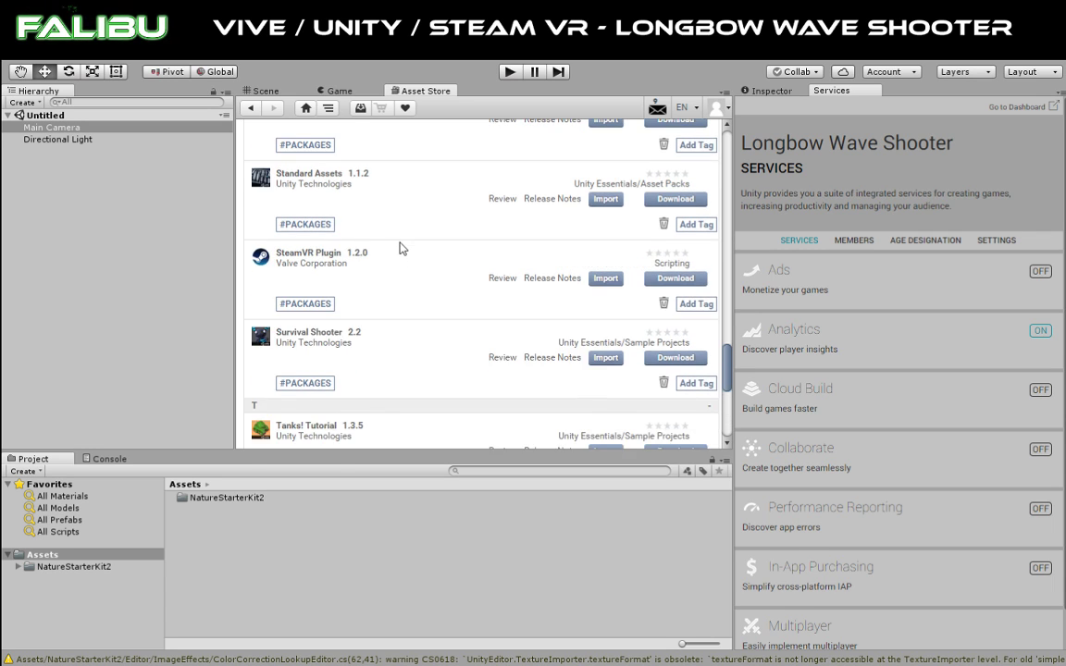
{"action": "left_click", "coordinate": [607, 279]}
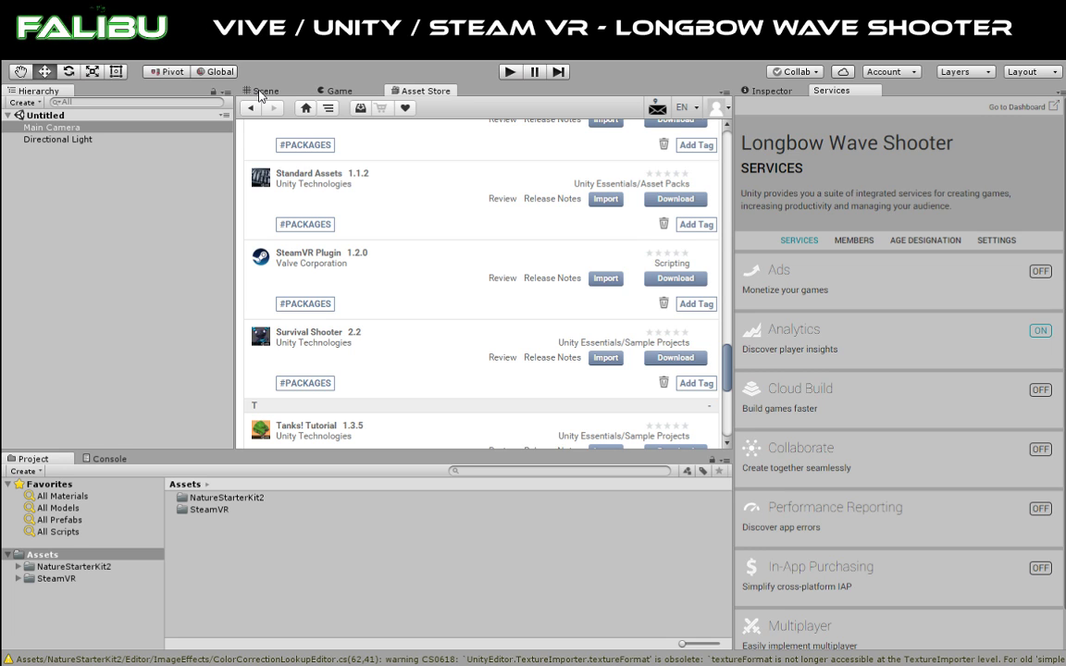
Step: Return to the scene view and delete the Main Camera from the scene
{"action": "left_click", "coordinate": [69, 138]}
{"action": "left_click", "coordinate": [76, 129]}
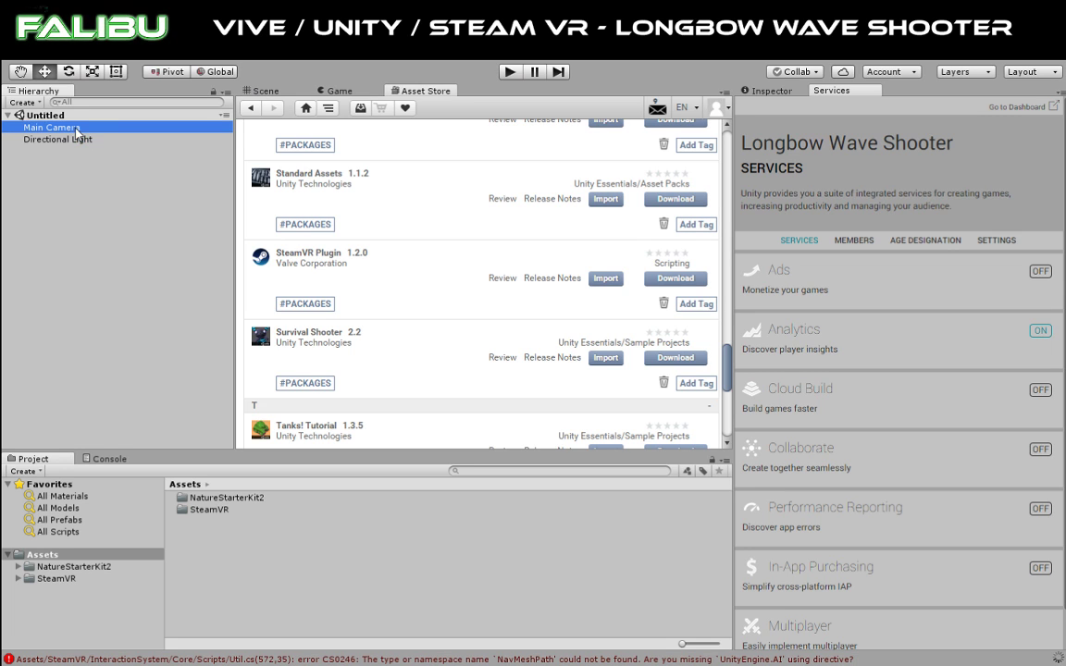
{"action": "left_click", "coordinate": [343, 91]}
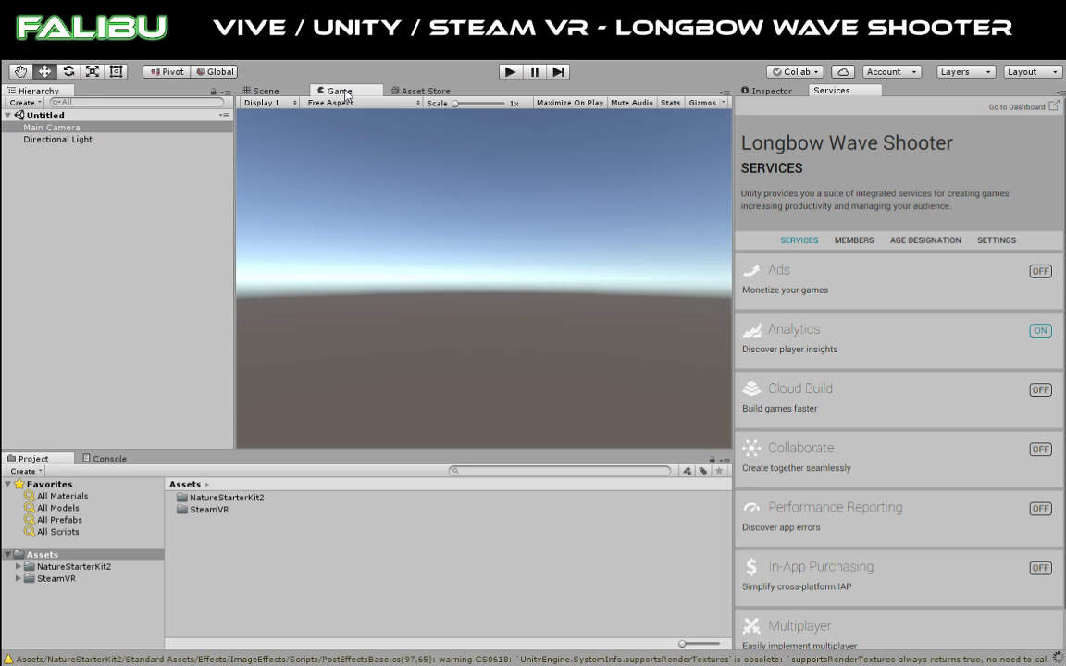
{"action": "left_click", "coordinate": [263, 90]}
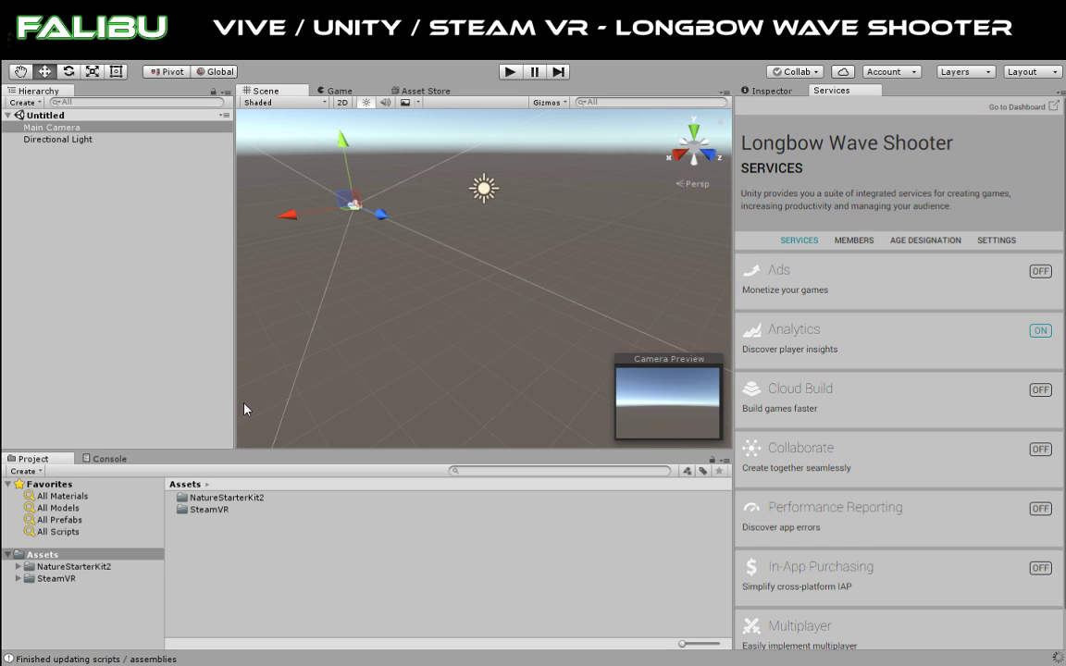
{"action": "left_click", "coordinate": [57, 129]}
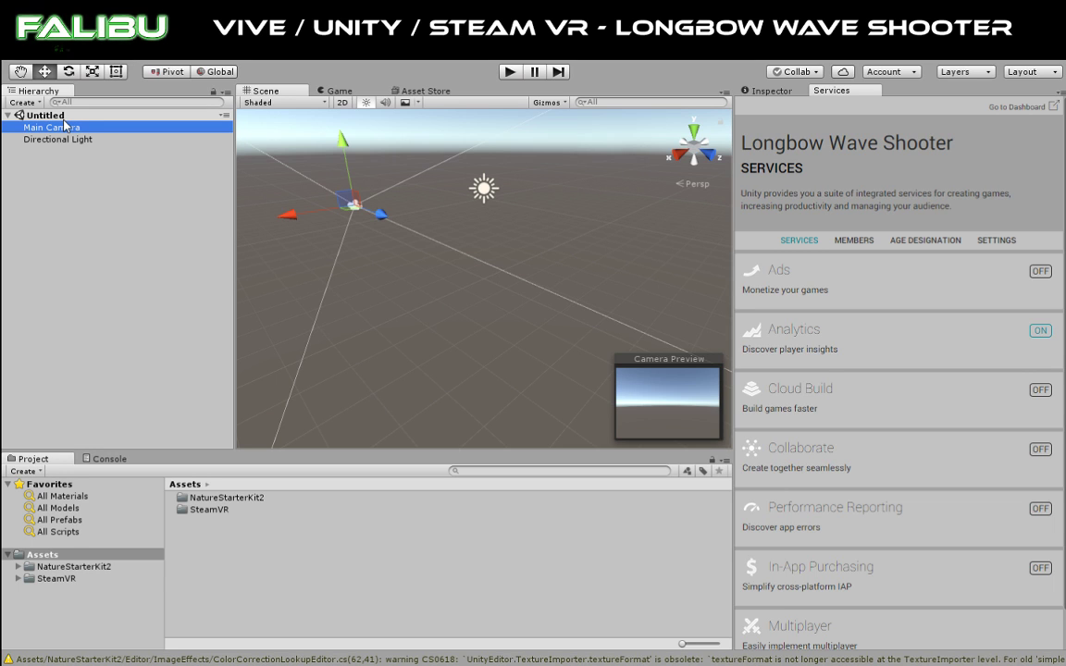
{"action": "key", "text": "Delete"}
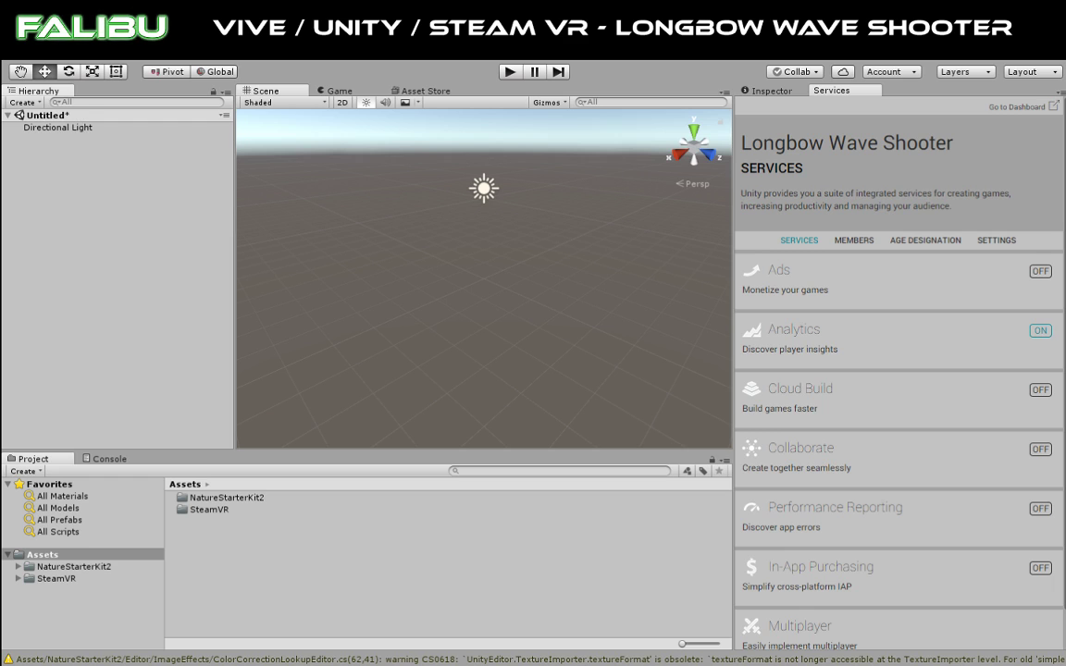
Step: Show the Inspector and look at the prefabs in the SteamVR asset's own Prefabs folder
{"action": "left_click", "coordinate": [777, 90]}
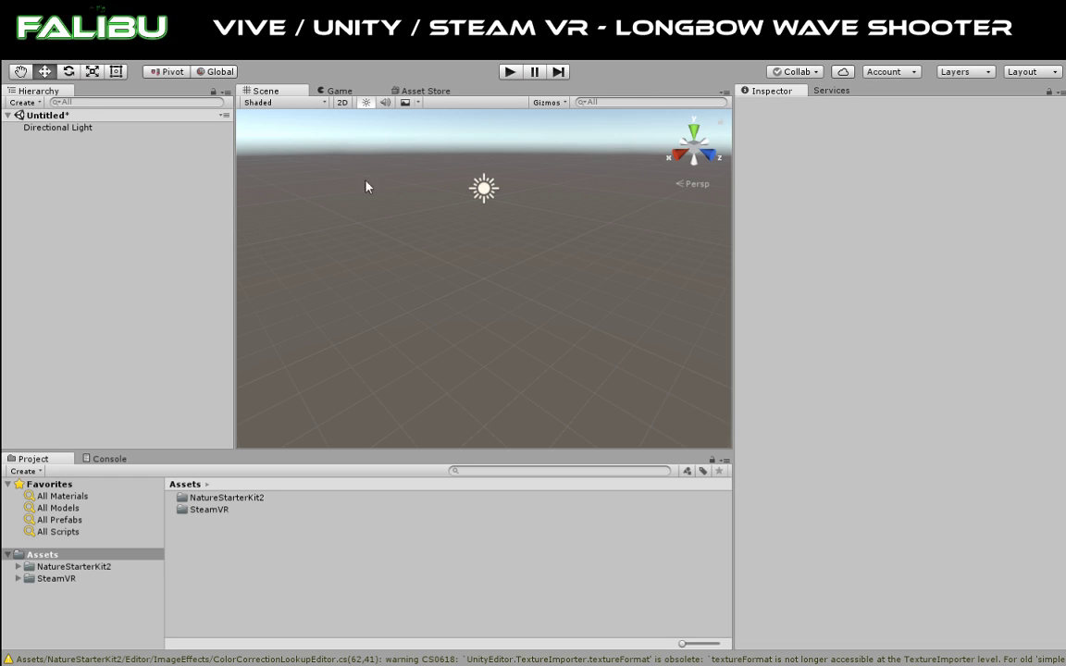
{"action": "left_click", "coordinate": [29, 578]}
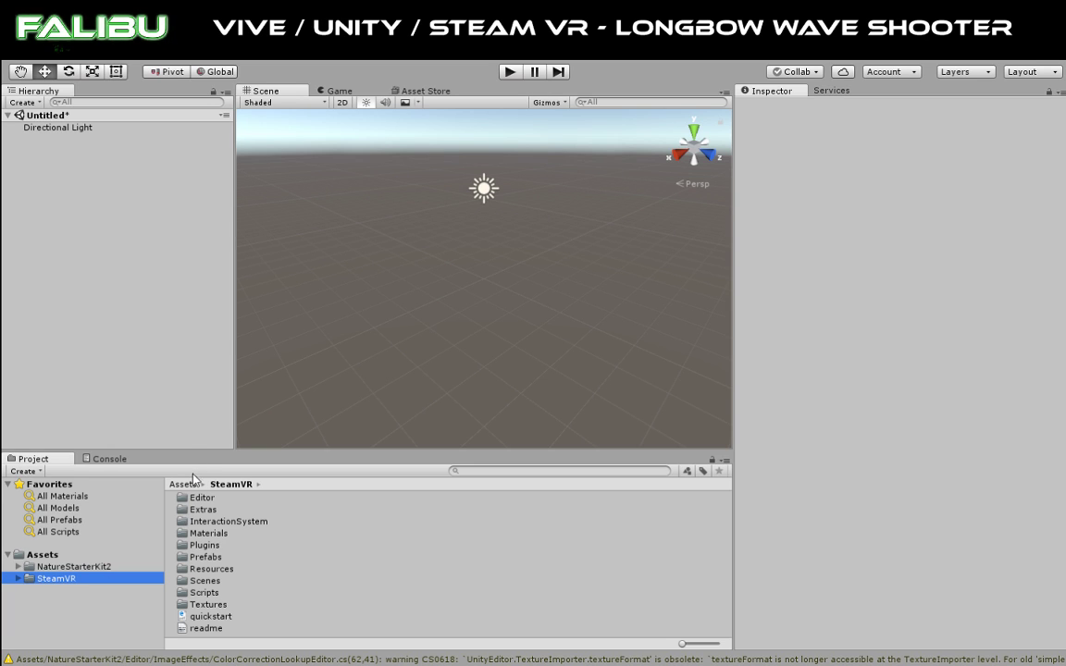
{"action": "left_click", "coordinate": [186, 559]}
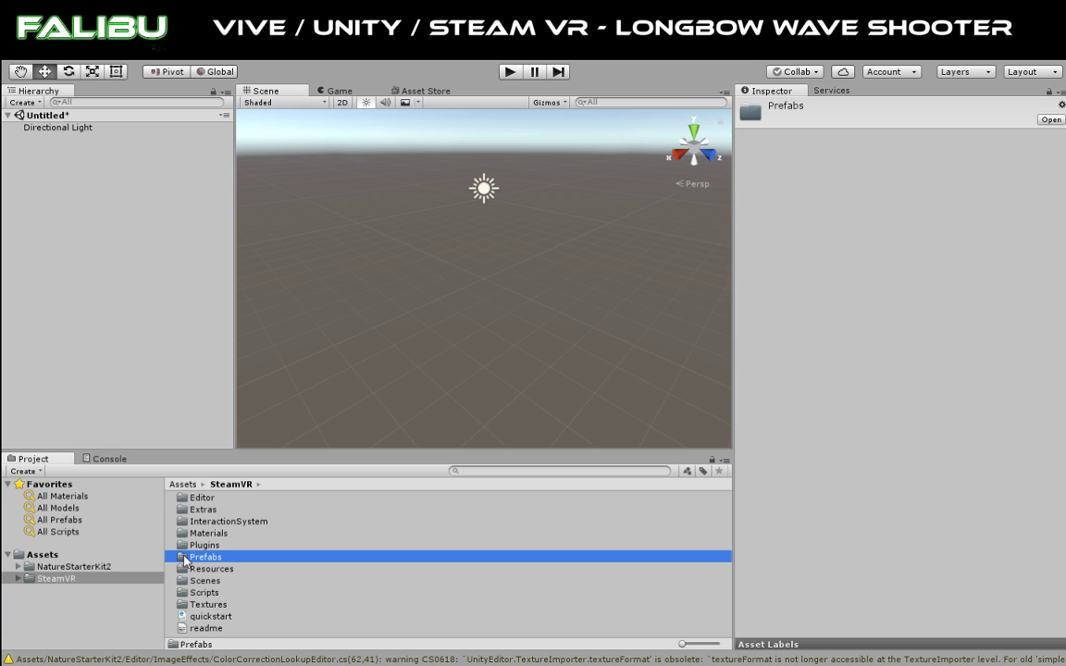
{"action": "double_click", "coordinate": [186, 559]}
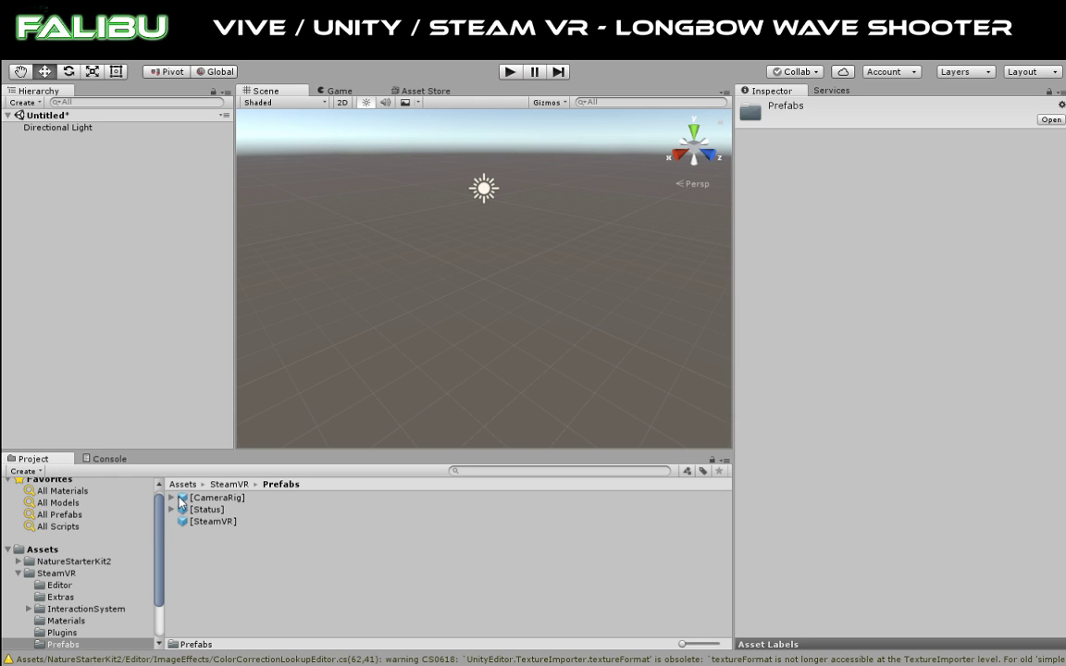
Step: Add the Player prefab from SteamVR/InteractionSystem/Core/Prefabs to the scene hierarchy
{"action": "left_click", "coordinate": [30, 573]}
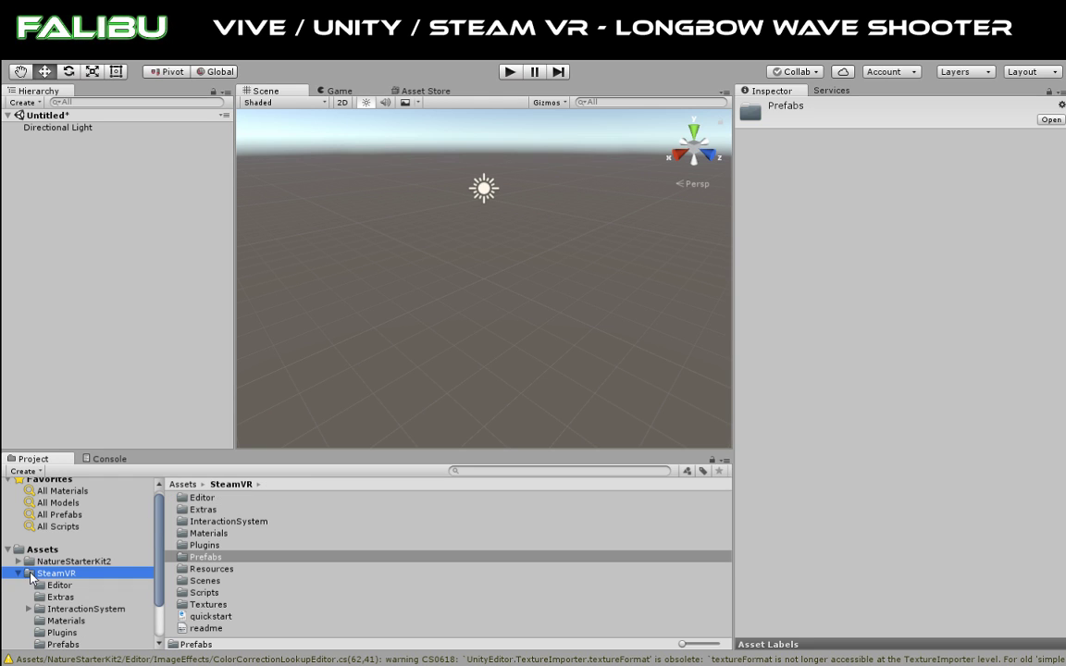
{"action": "scroll", "coordinate": [144, 500], "scroll_direction": "down", "scroll_amount": 3}
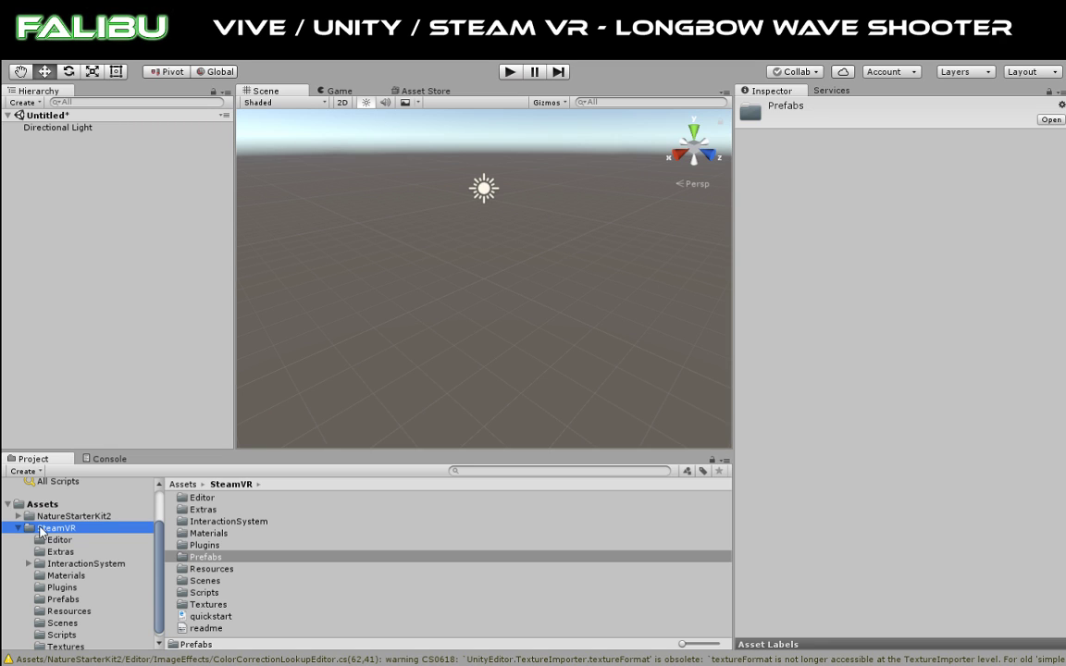
{"action": "left_click", "coordinate": [83, 563]}
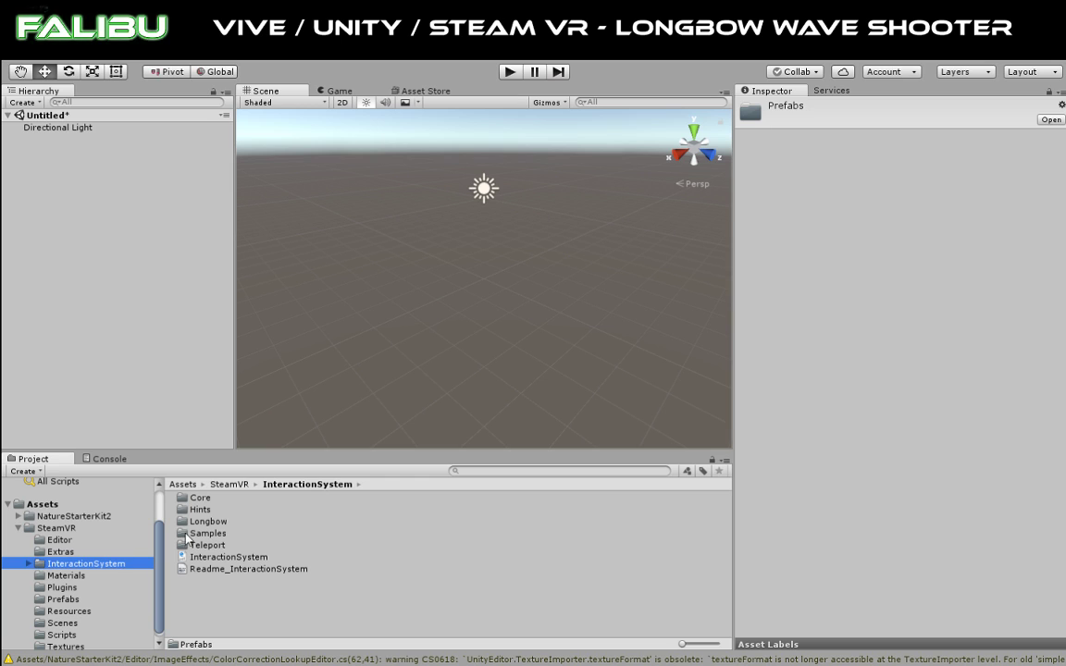
{"action": "double_click", "coordinate": [185, 500]}
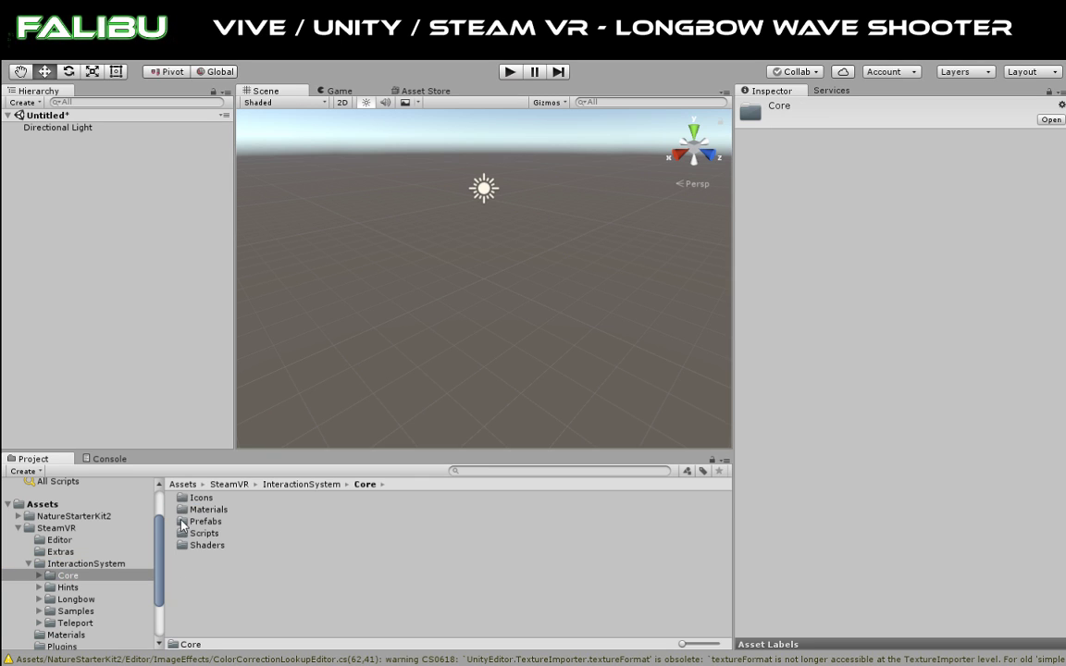
{"action": "double_click", "coordinate": [185, 522]}
{"action": "left_click", "coordinate": [185, 512]}
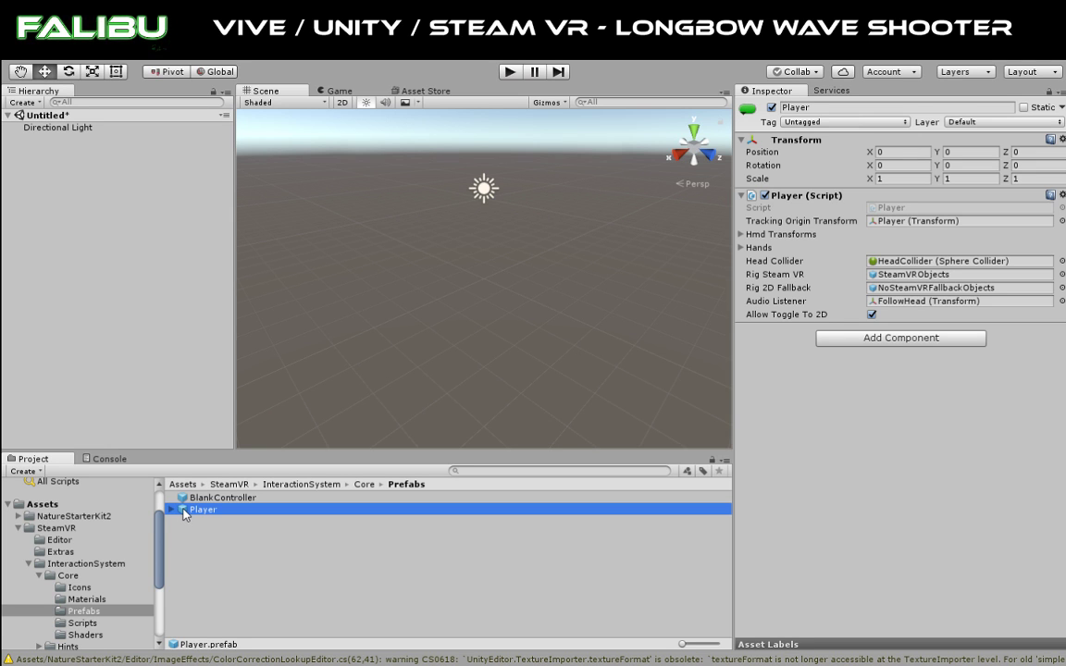
{"action": "left_click_drag", "start_coordinate": [185, 515], "coordinate": [106, 243]}
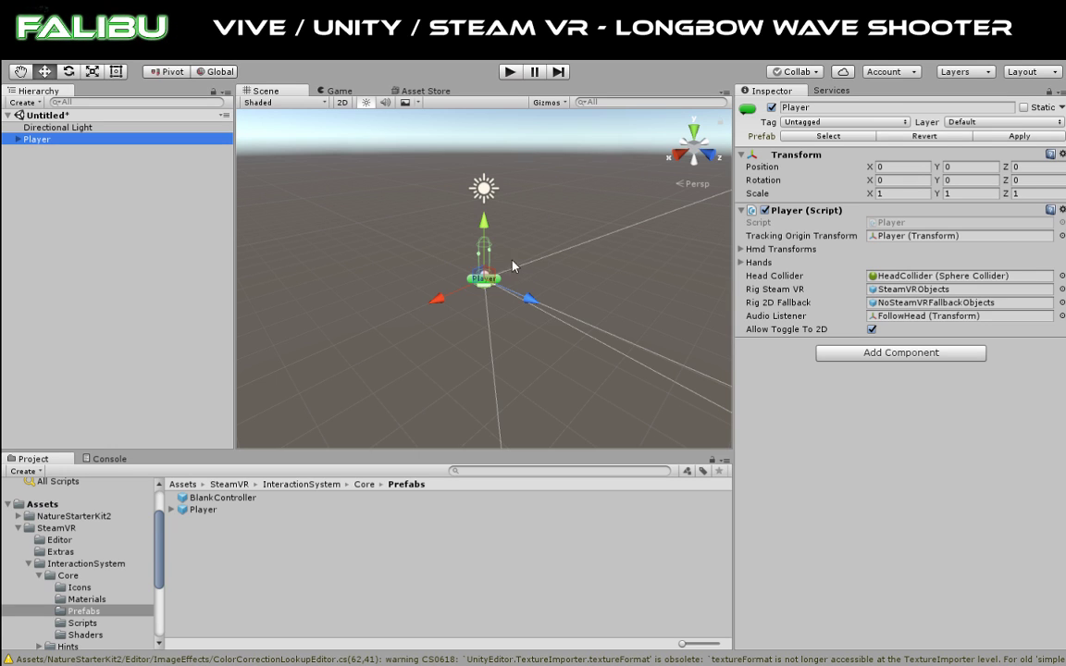
Step: Examine the Player's child objects, including BodyCollider, both hands, VRCamera and HeadCollider, then collapse the hierarchy and select Player
{"action": "left_click", "coordinate": [17, 139]}
{"action": "left_click", "coordinate": [29, 151]}
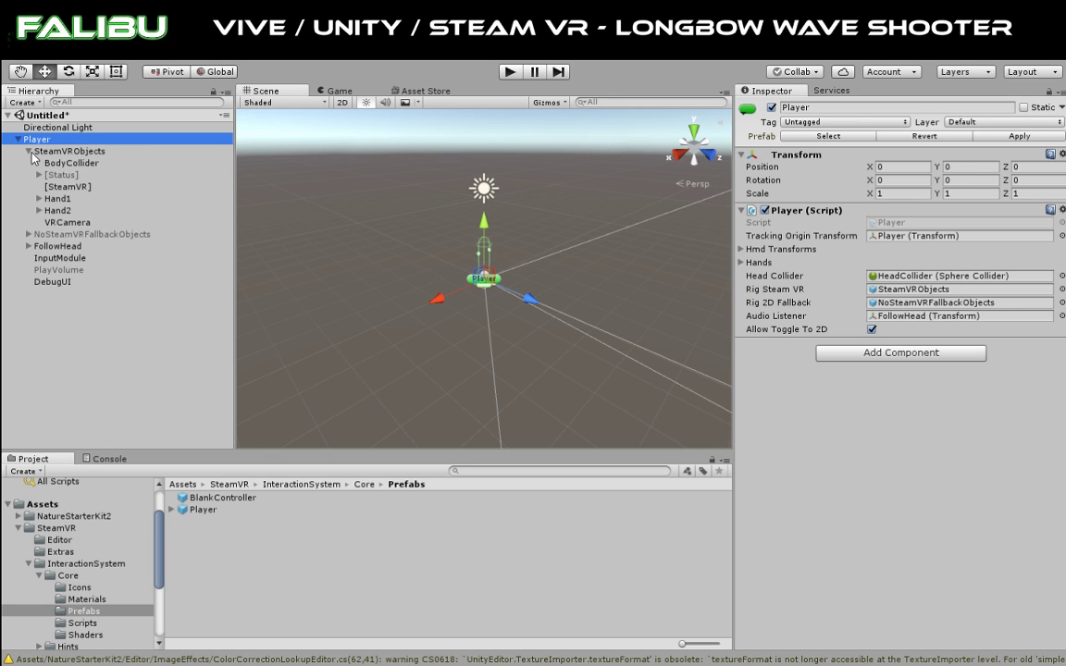
{"action": "left_click", "coordinate": [84, 163]}
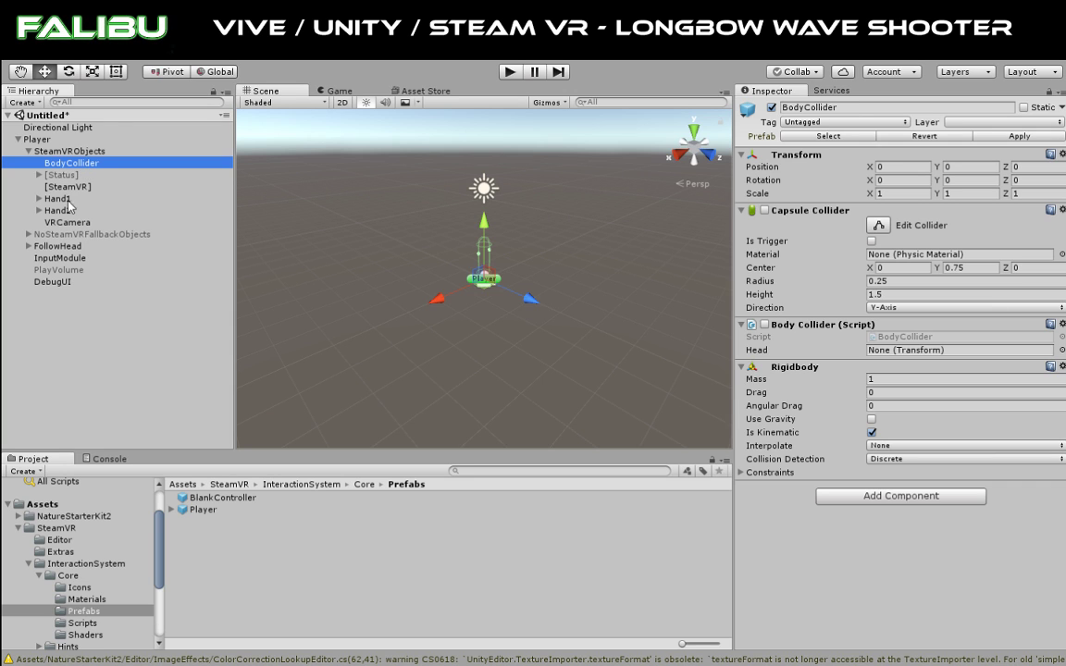
{"action": "left_click", "coordinate": [61, 197]}
{"action": "left_click", "coordinate": [58, 210]}
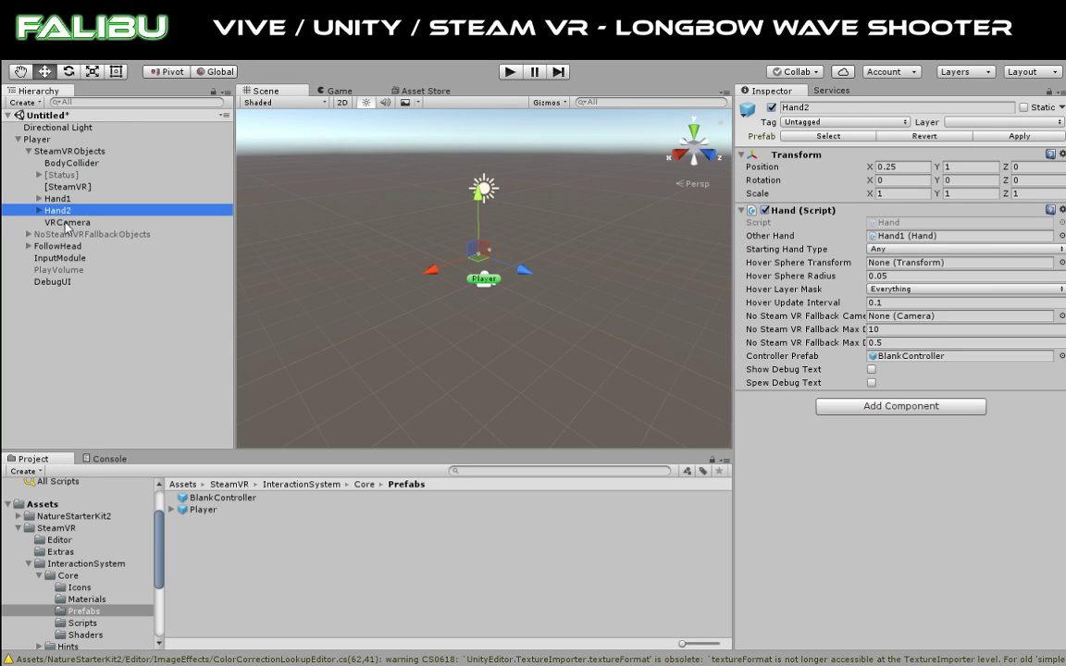
{"action": "left_click", "coordinate": [68, 224]}
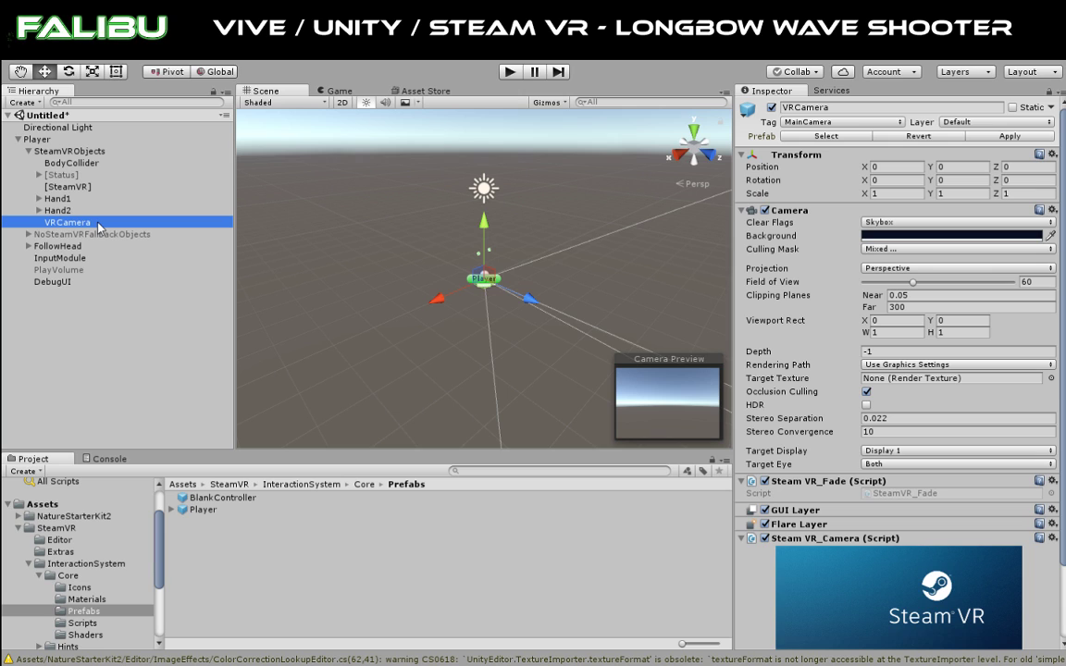
{"action": "left_click", "coordinate": [39, 175]}
{"action": "left_click", "coordinate": [39, 176]}
{"action": "left_click", "coordinate": [28, 246]}
{"action": "left_click", "coordinate": [74, 258]}
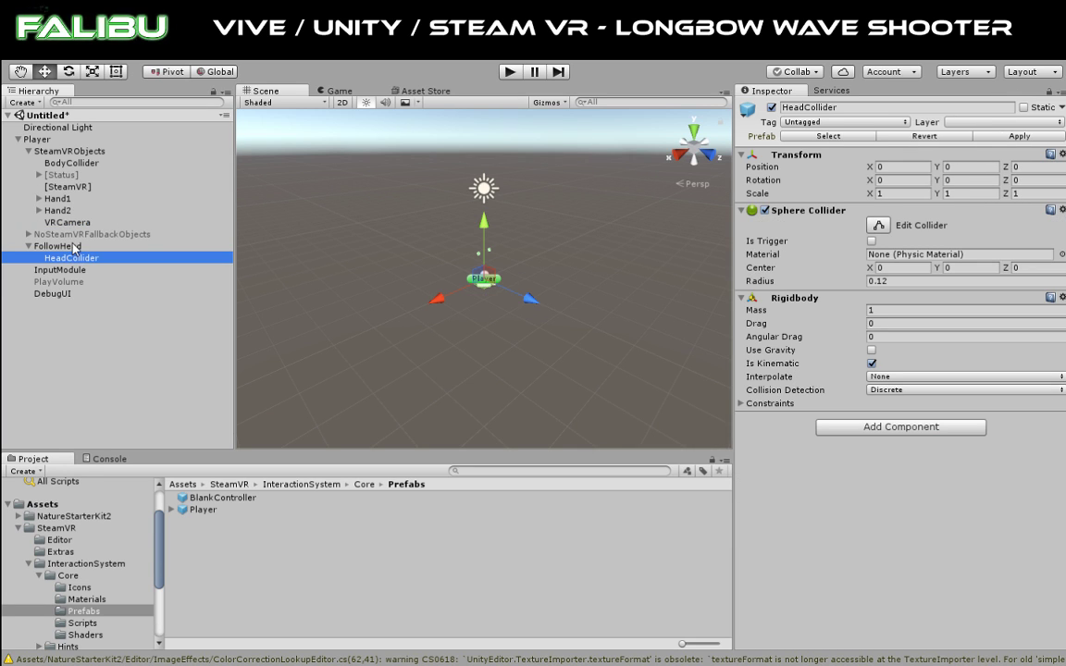
{"action": "left_click", "coordinate": [17, 139]}
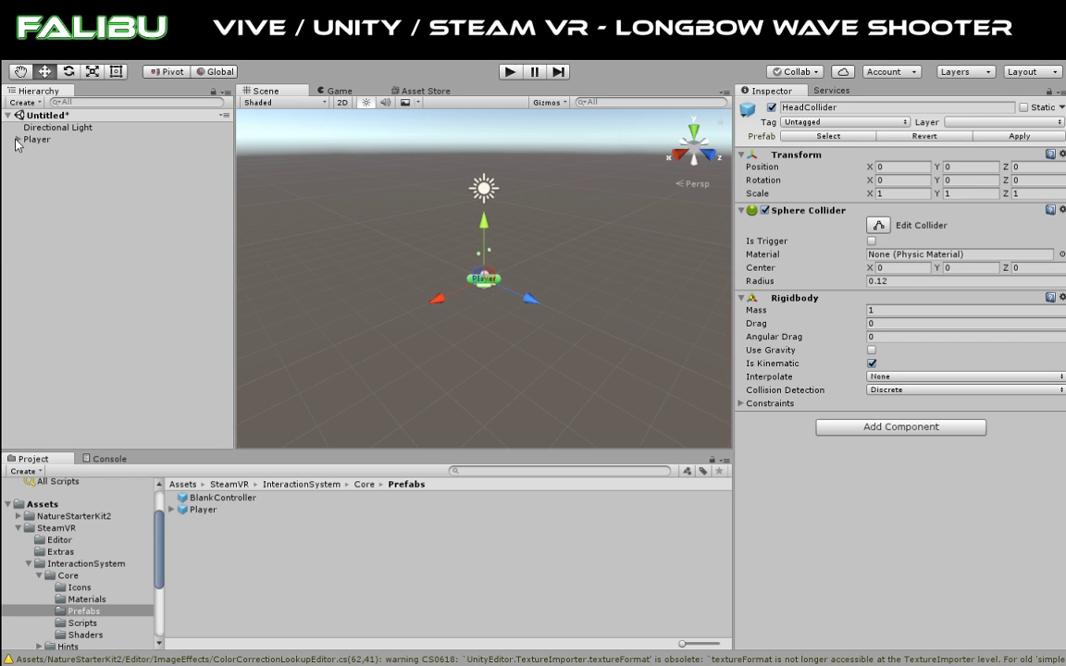
{"action": "left_click", "coordinate": [33, 140]}
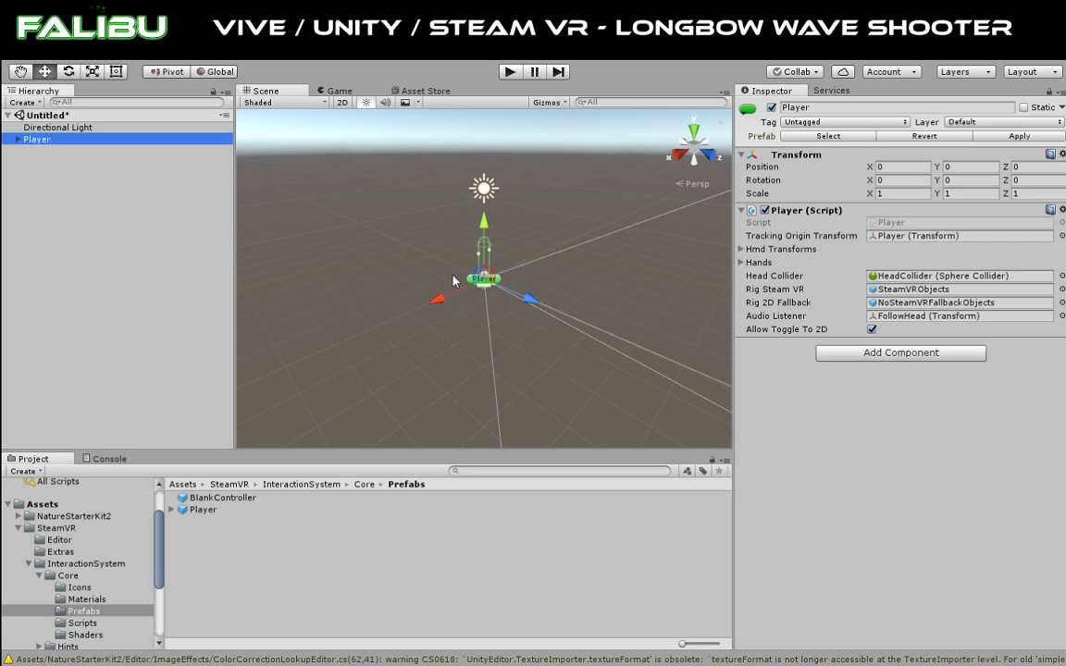
Step: Add the SteamVR_PlayArea script to the Player and briefly run the scene to test it
{"action": "left_click", "coordinate": [908, 361]}
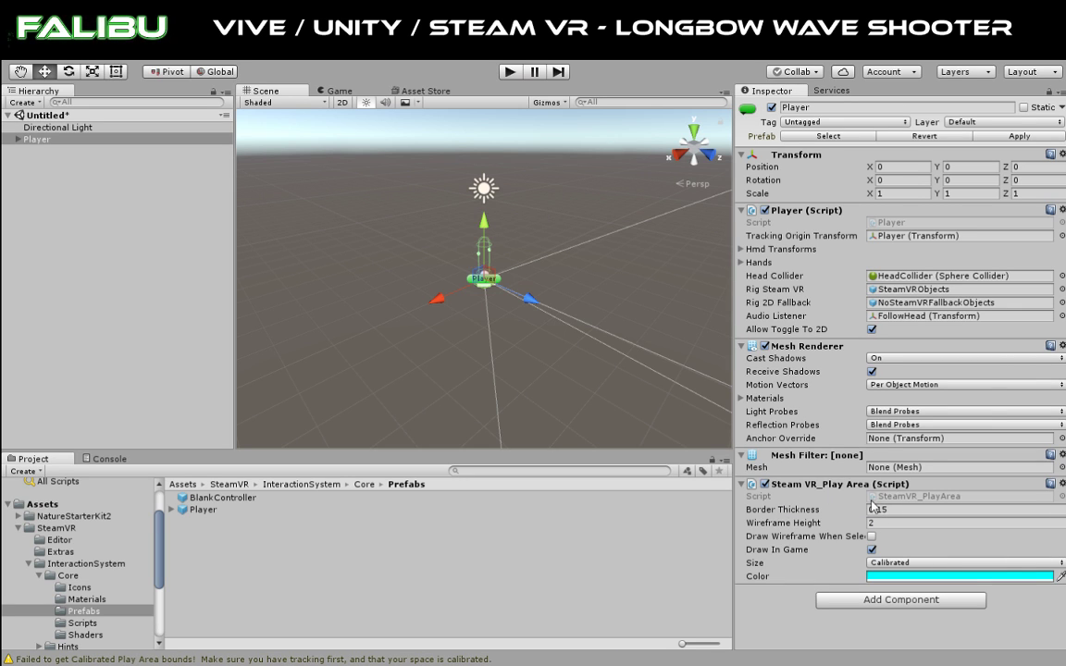
{"action": "left_click", "coordinate": [519, 71]}
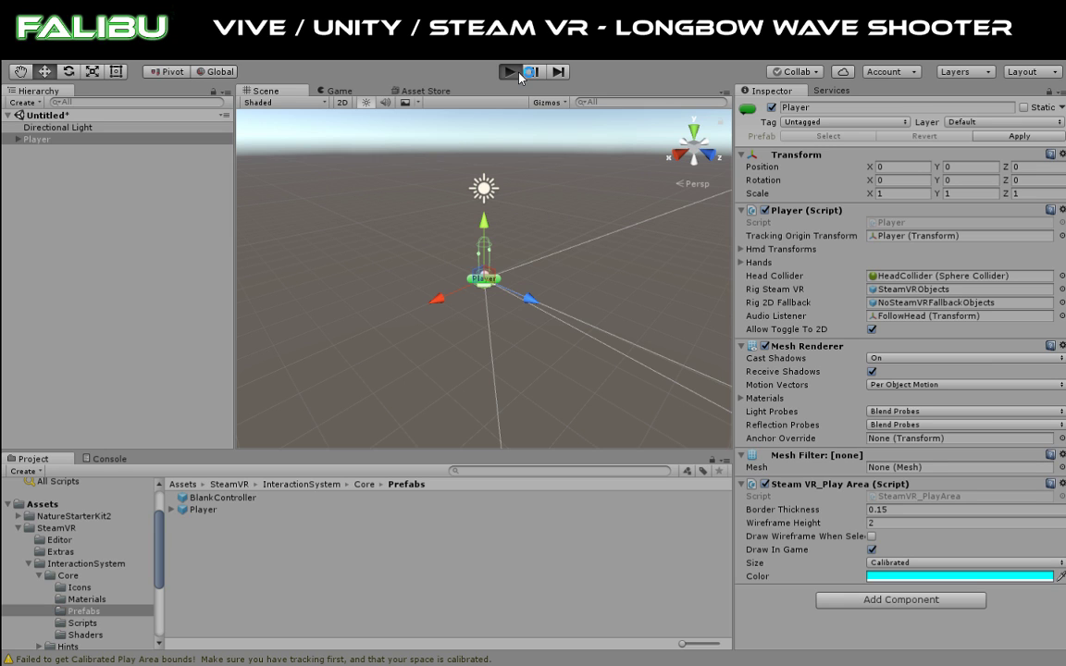
{"action": "left_click", "coordinate": [509, 72]}
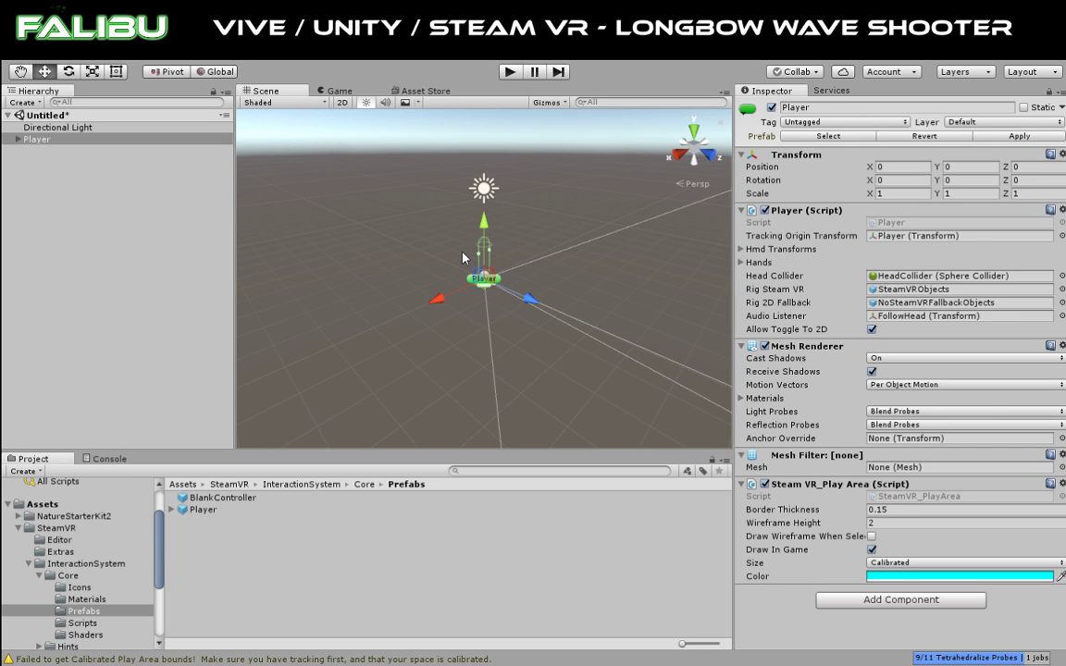
{"action": "left_click", "coordinate": [480, 250]}
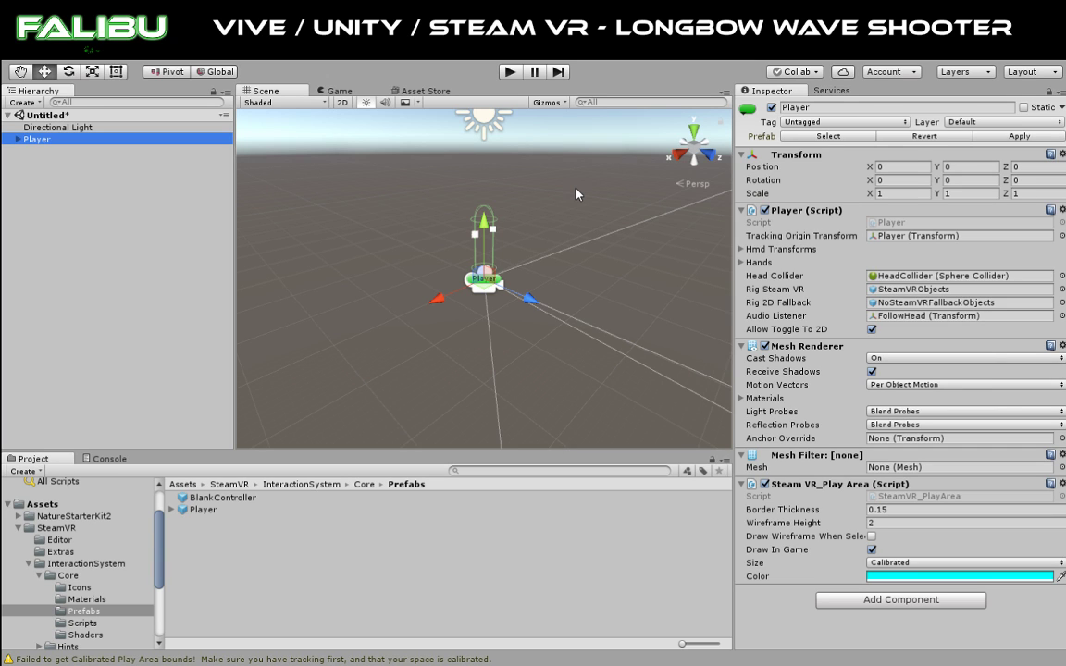
Step: Open the Demo scene from the NatureStarterKit2/Scene folder
{"action": "left_click", "coordinate": [19, 527]}
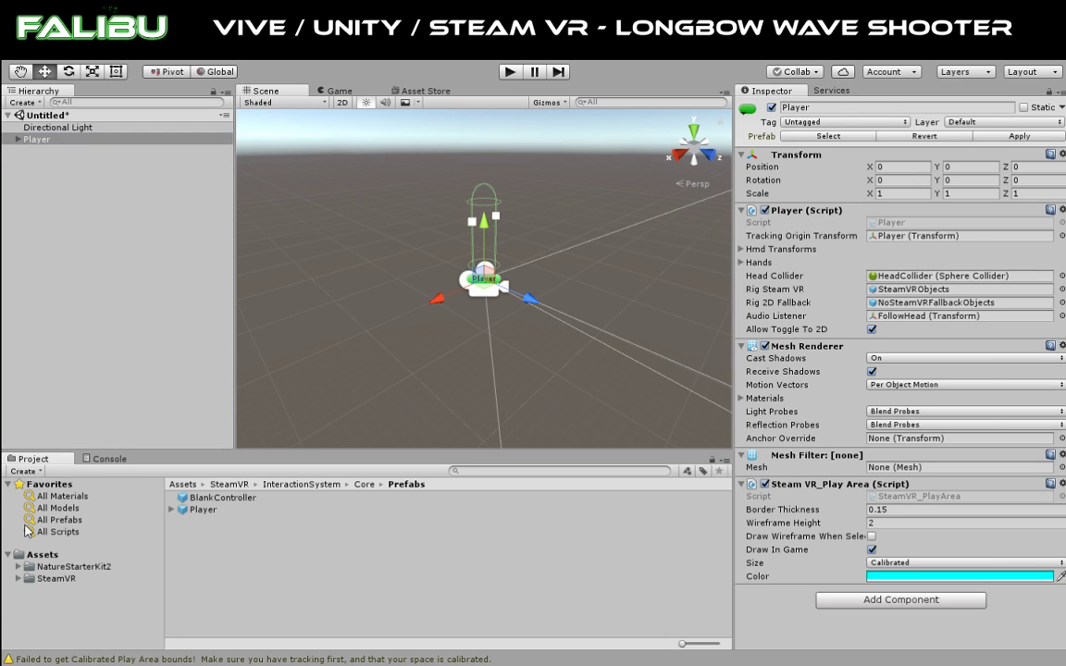
{"action": "left_click", "coordinate": [74, 566]}
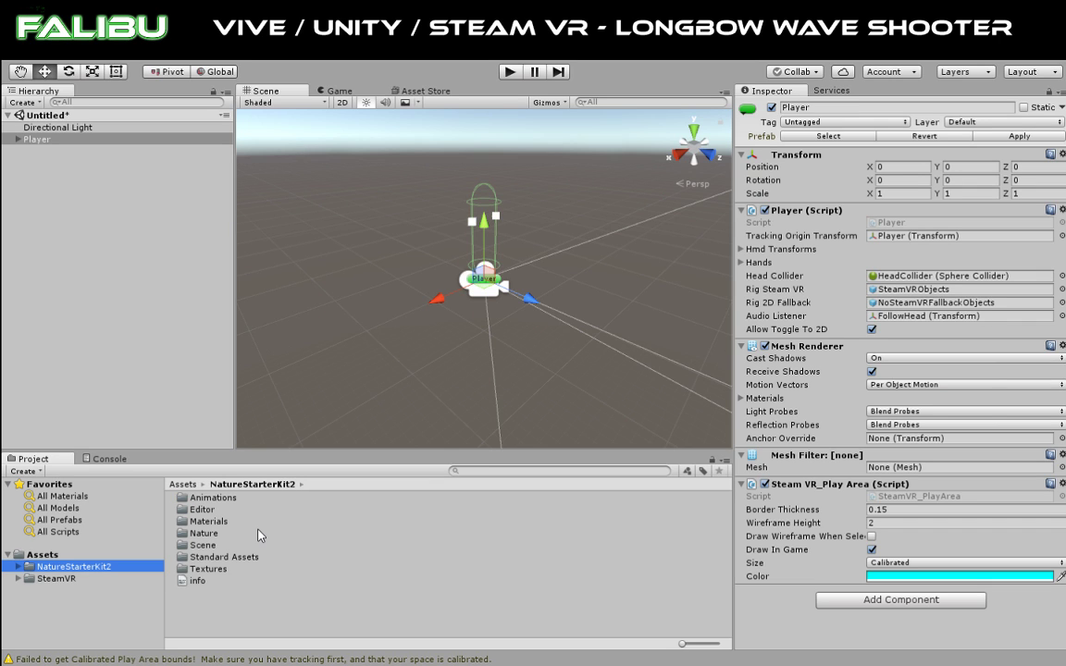
{"action": "double_click", "coordinate": [185, 546]}
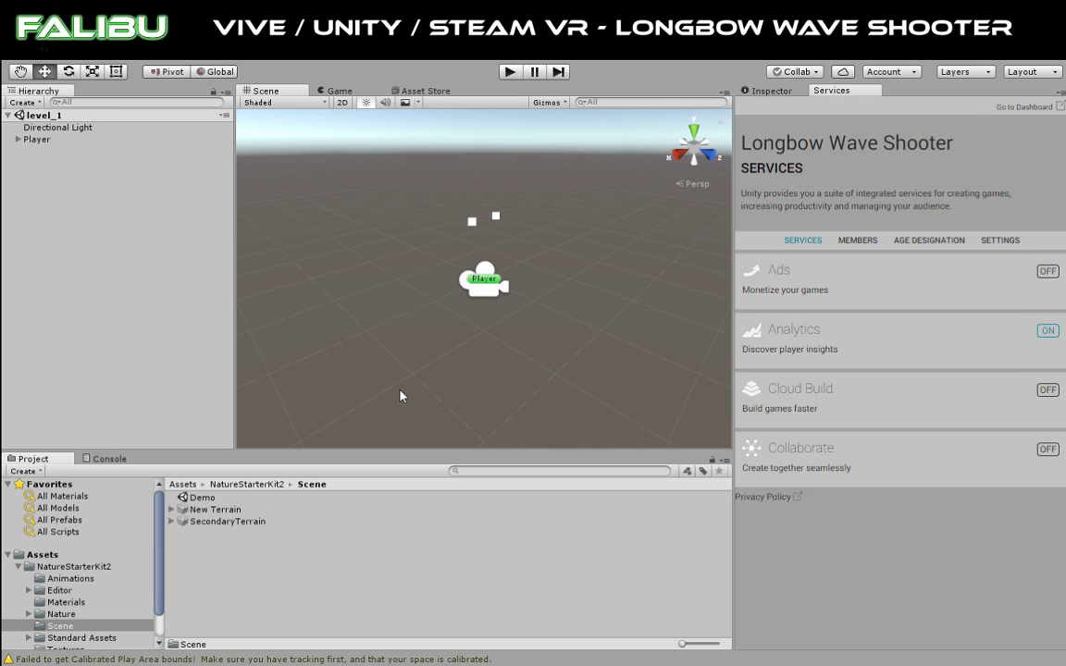
{"action": "left_click", "coordinate": [201, 499]}
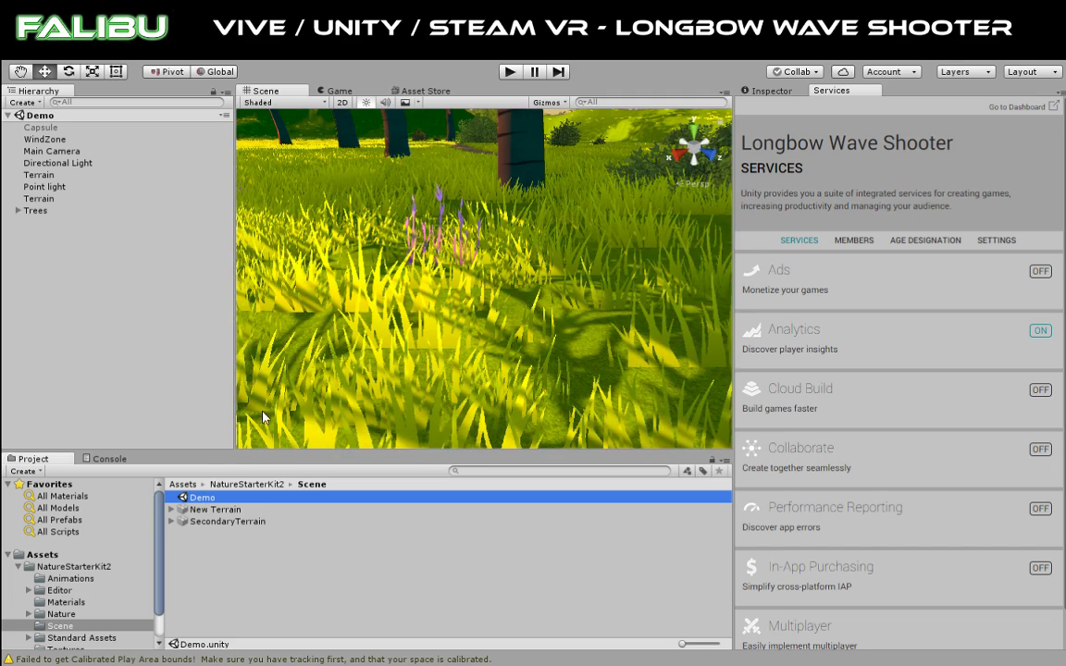
Step: Test-run the Demo scene in the Game view, stop it and return to the Scene view
{"action": "scroll", "coordinate": [546, 234], "scroll_direction": "up", "scroll_amount": 10}
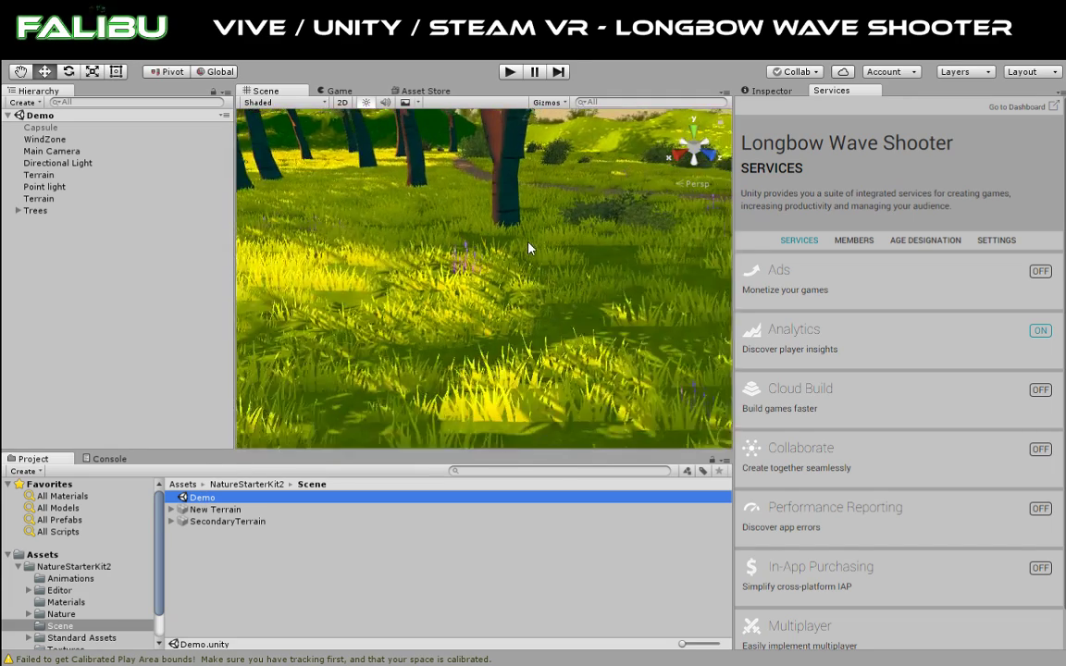
{"action": "scroll", "coordinate": [518, 249], "scroll_direction": "up", "scroll_amount": 10}
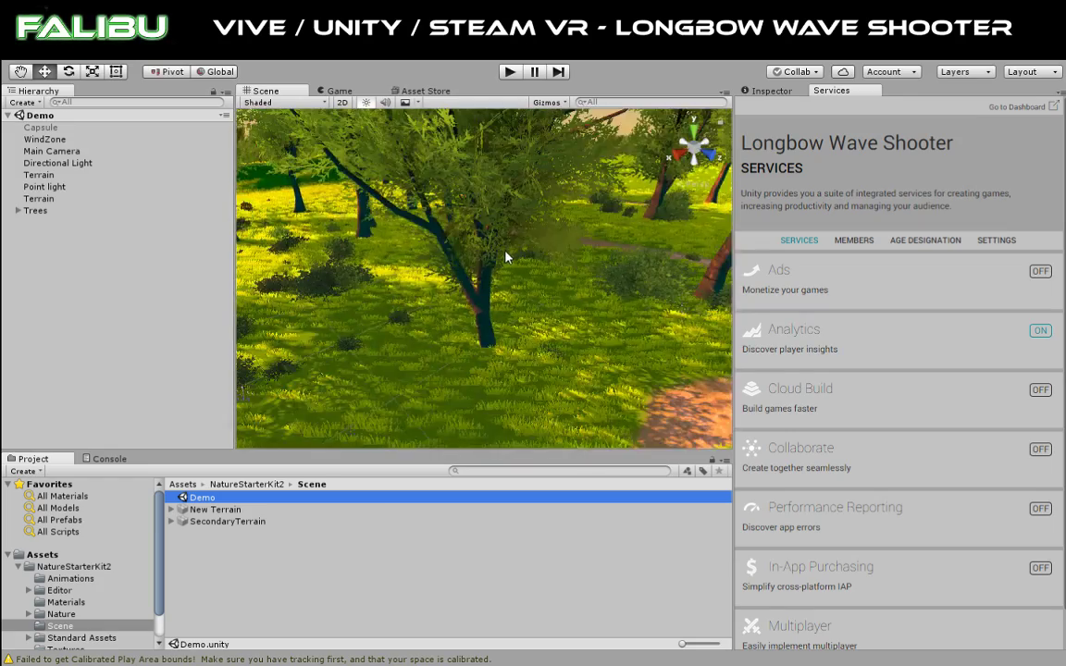
{"action": "right_click_drag", "start_coordinate": [500, 259], "coordinate": [518, 231]}
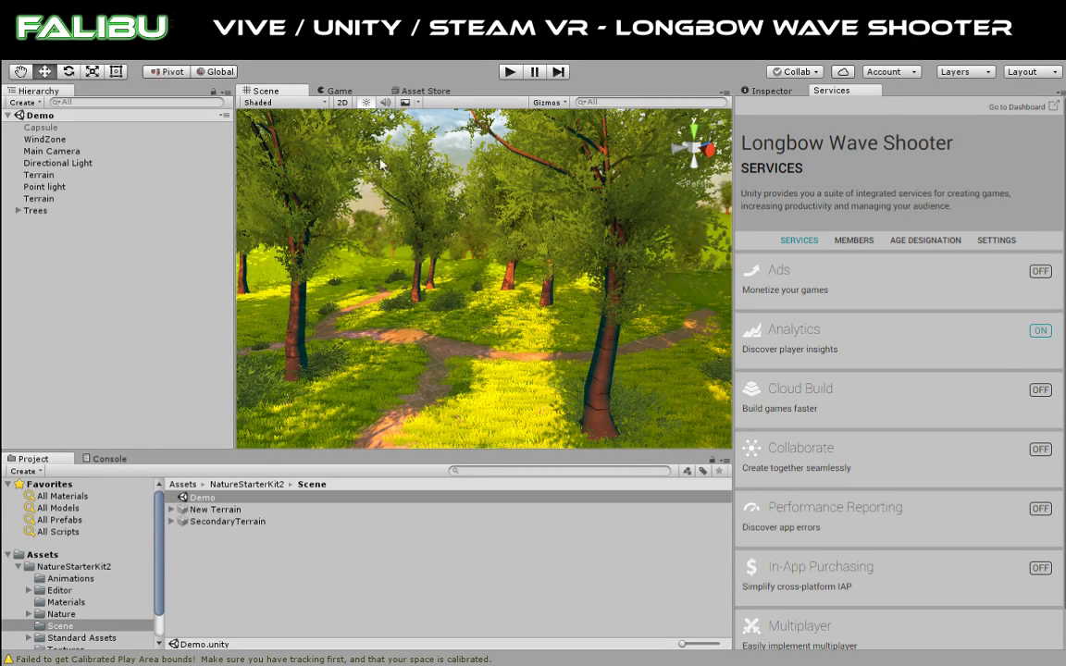
{"action": "left_click", "coordinate": [342, 91]}
{"action": "left_click", "coordinate": [511, 72]}
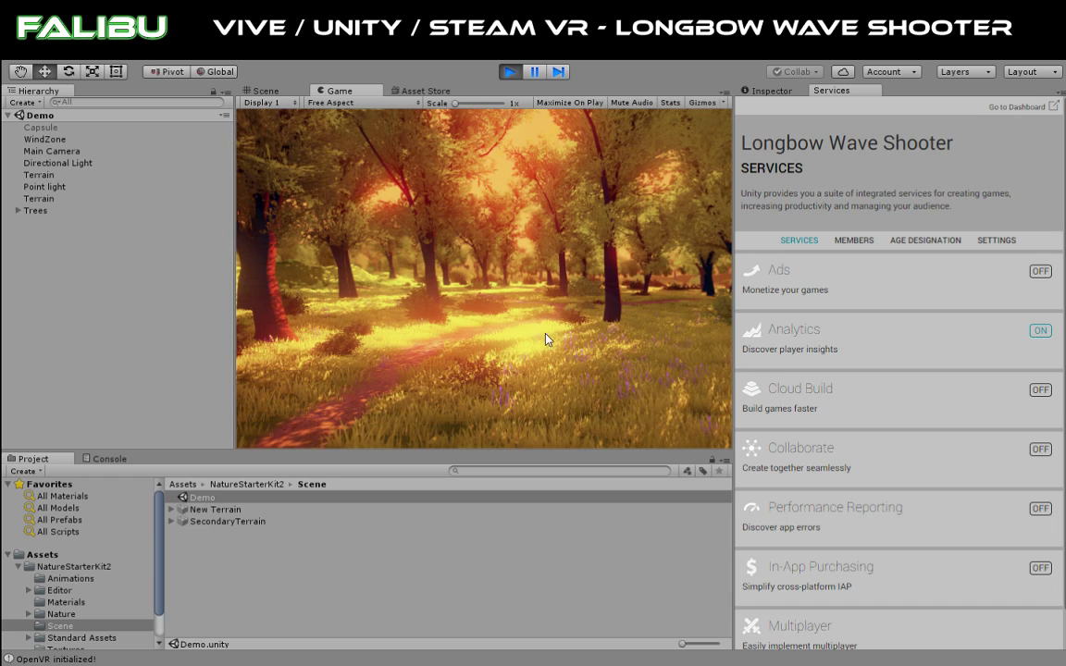
{"action": "left_click", "coordinate": [510, 72]}
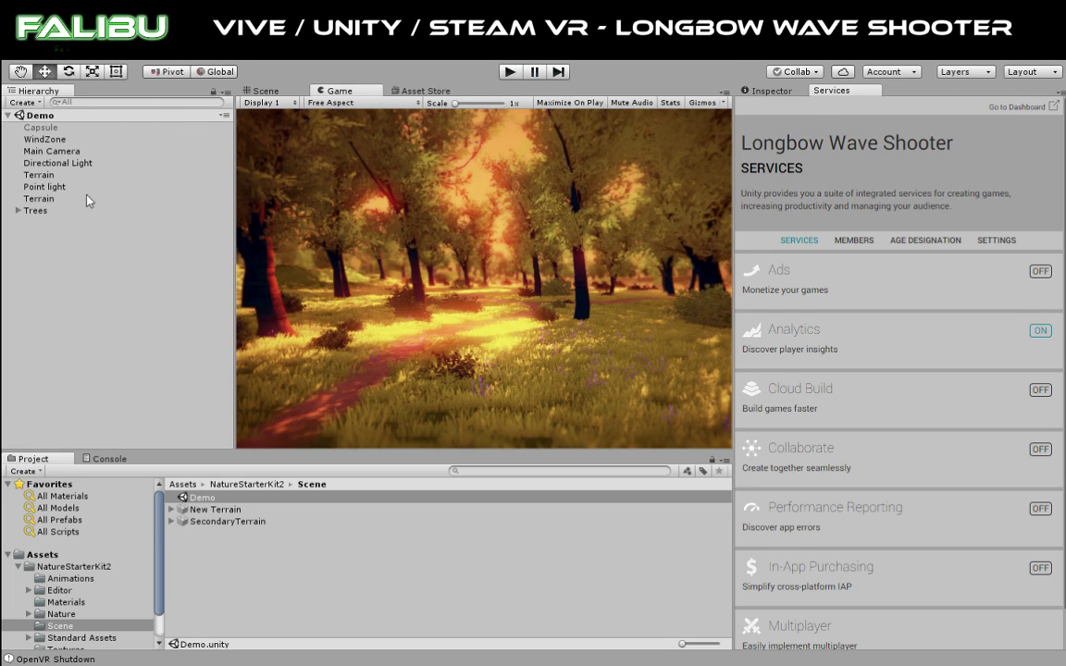
{"action": "left_click", "coordinate": [282, 91]}
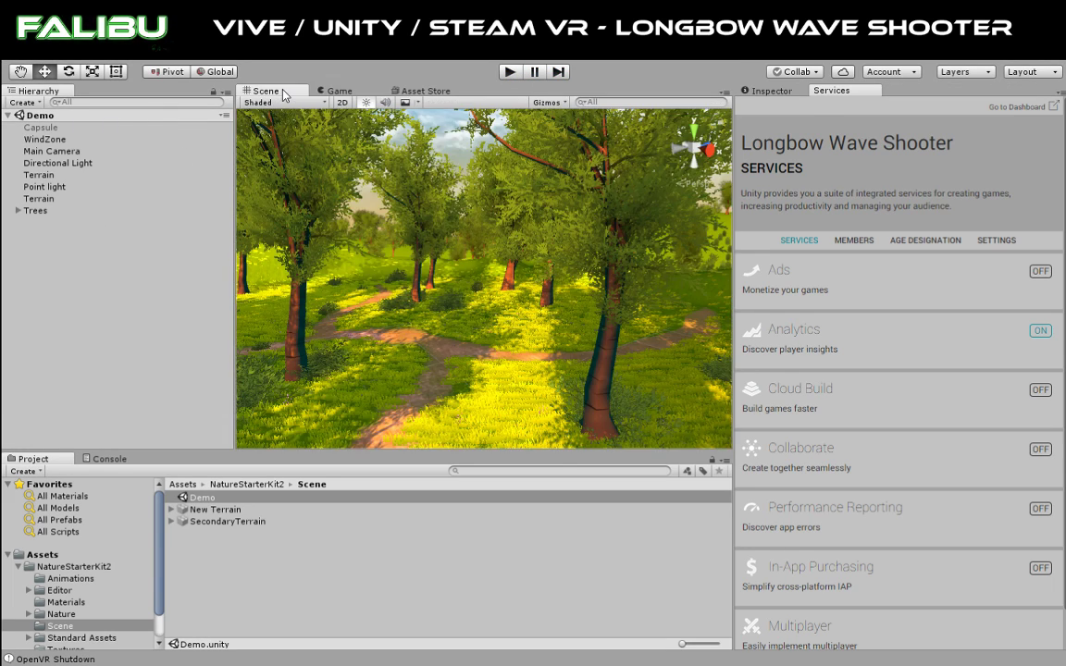
Step: Examine the full extent of the Demo terrain from above, then its wooded central clearing up close
{"action": "scroll", "coordinate": [495, 224], "scroll_direction": "up", "scroll_amount": 5}
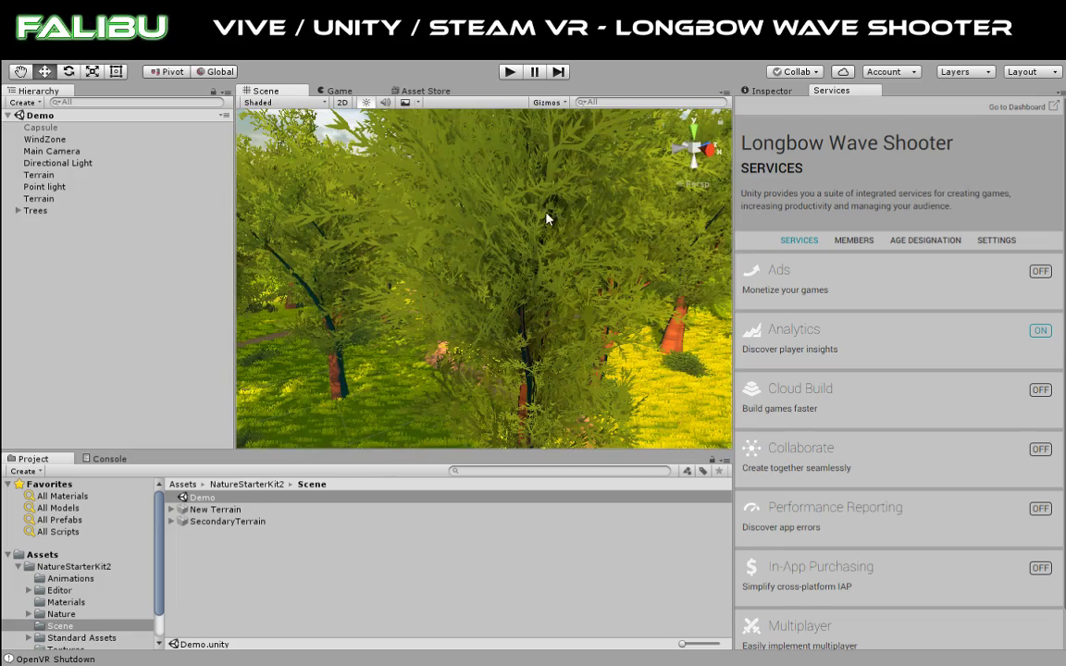
{"action": "left_click_drag", "start_coordinate": [546, 219], "coordinate": [524, 269], "text": "alt"}
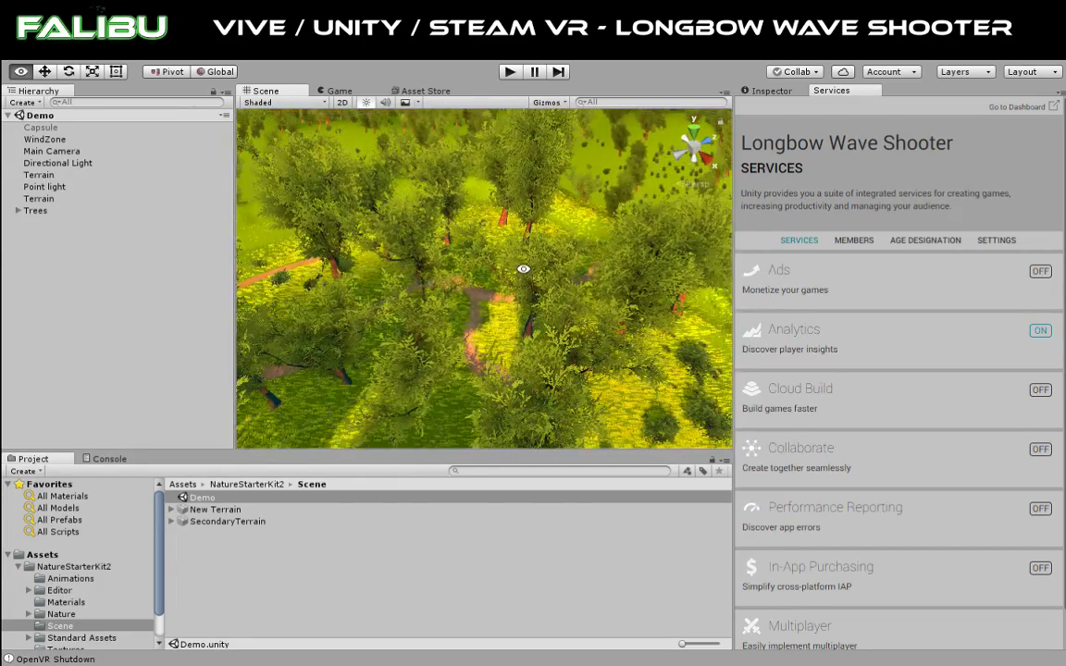
{"action": "scroll", "coordinate": [528, 238], "scroll_direction": "down", "scroll_amount": 10}
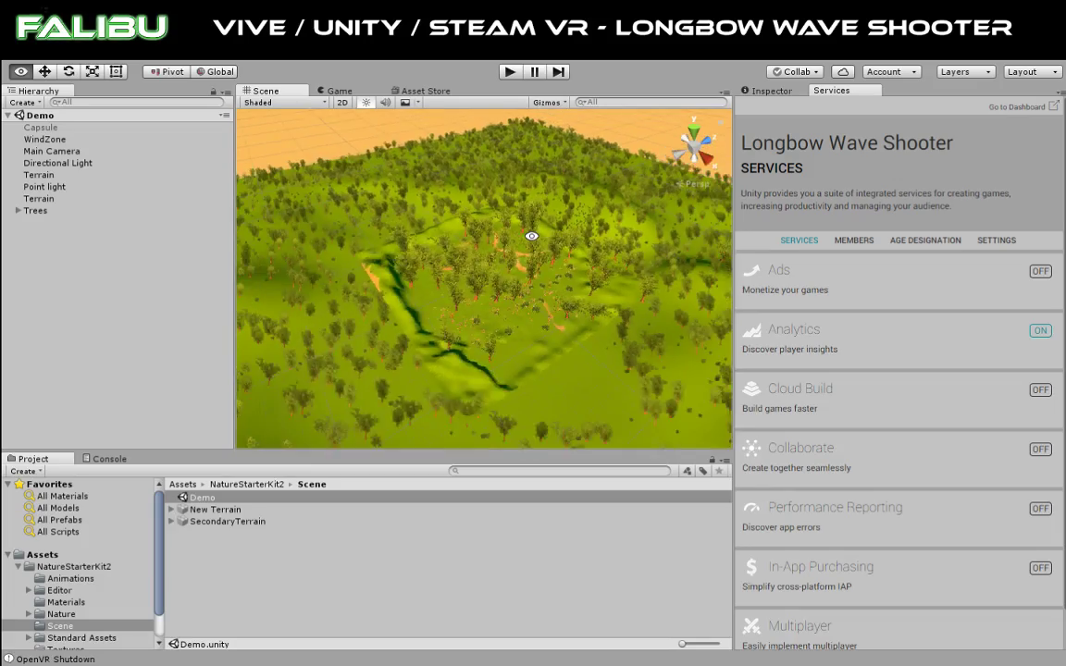
{"action": "scroll", "coordinate": [530, 241], "scroll_direction": "down", "scroll_amount": 8}
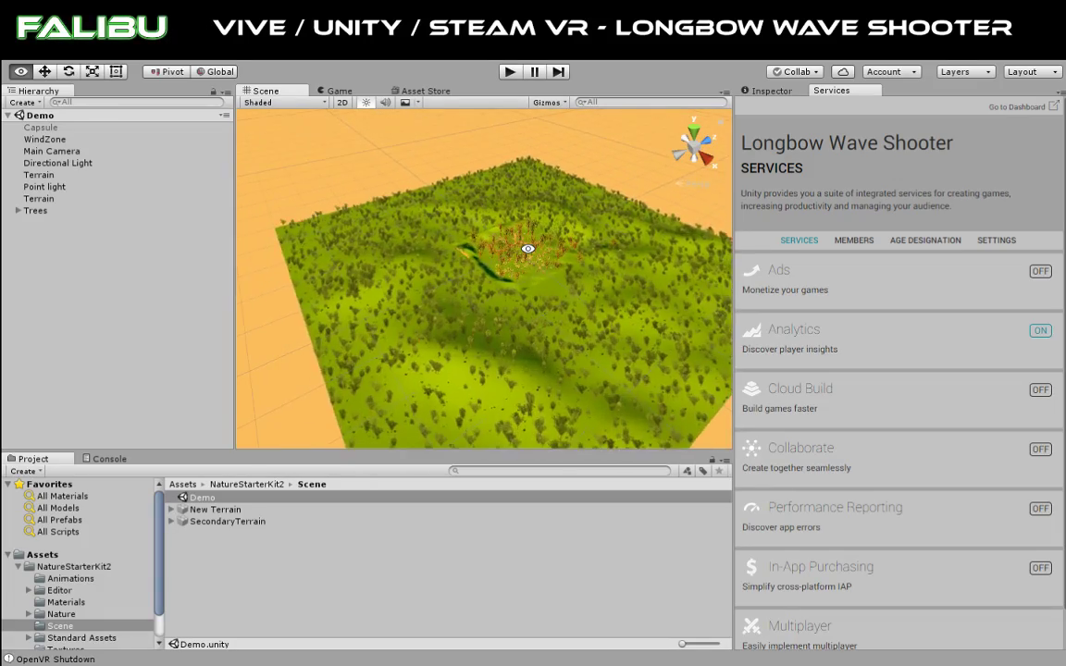
{"action": "scroll", "coordinate": [528, 248], "scroll_direction": "up", "scroll_amount": 12}
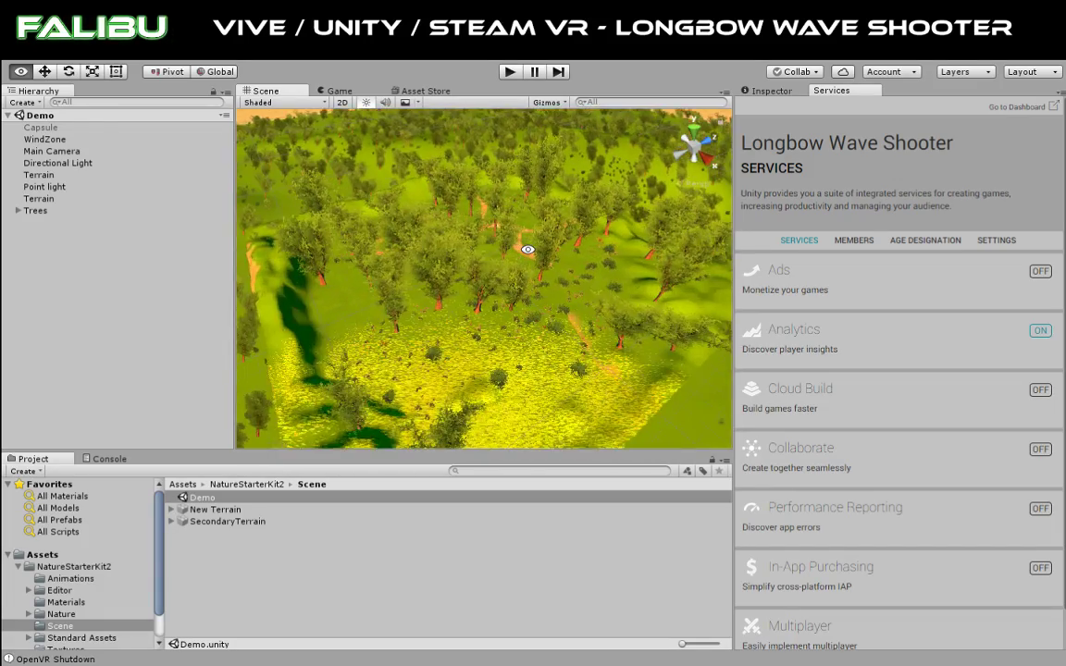
{"action": "scroll", "coordinate": [527, 248], "scroll_direction": "up", "scroll_amount": 8}
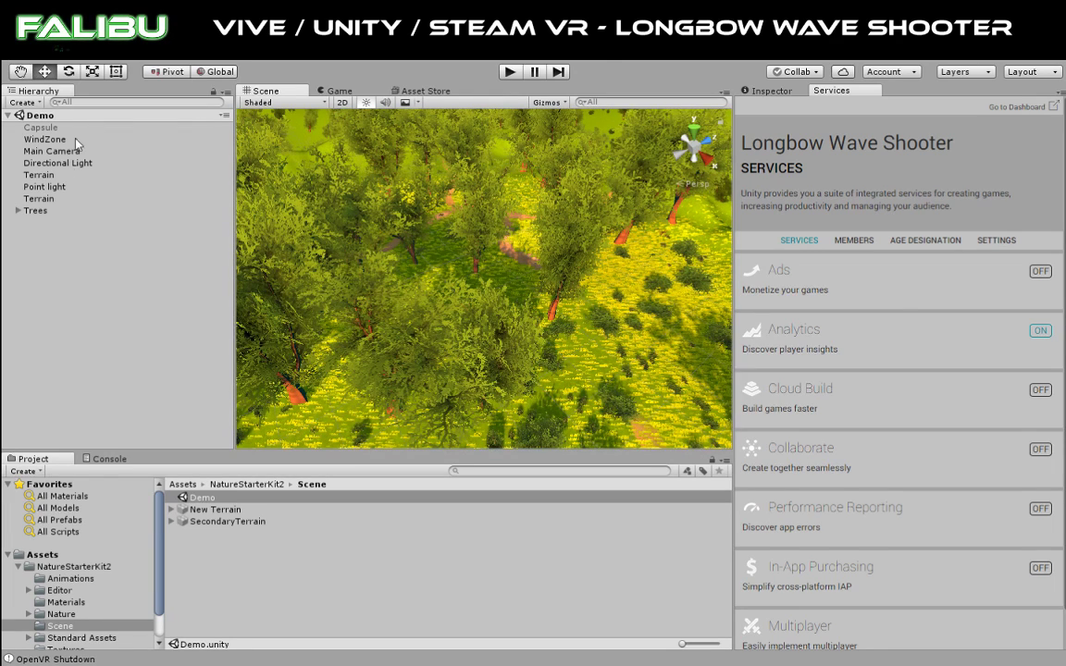
Step: Show the Inspector, select the Demo scene's Main Camera and frame it in the Scene view
{"action": "left_click", "coordinate": [760, 91]}
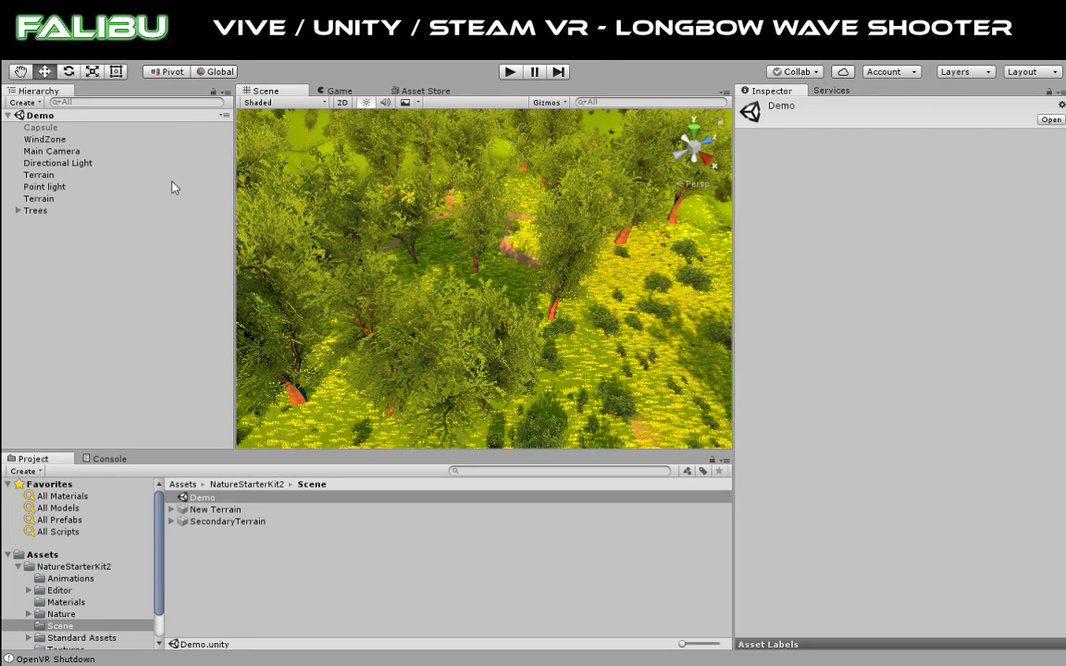
{"action": "left_click", "coordinate": [57, 151]}
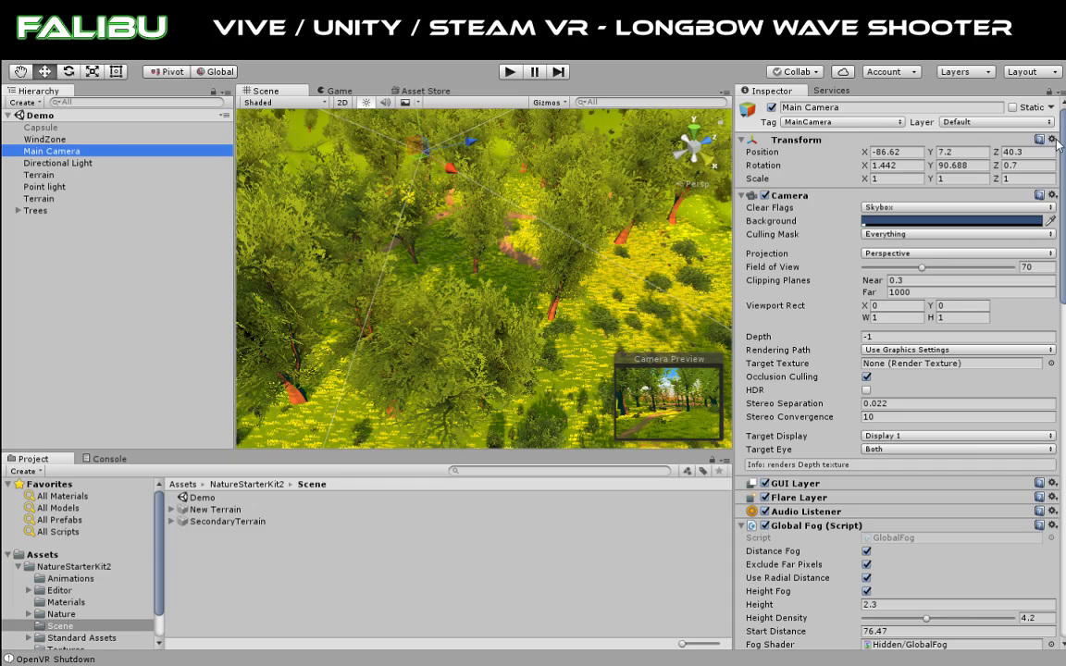
{"action": "scroll", "coordinate": [435, 136], "scroll_direction": "up", "scroll_amount": 3}
{"action": "scroll", "coordinate": [417, 148], "scroll_direction": "up", "scroll_amount": 5}
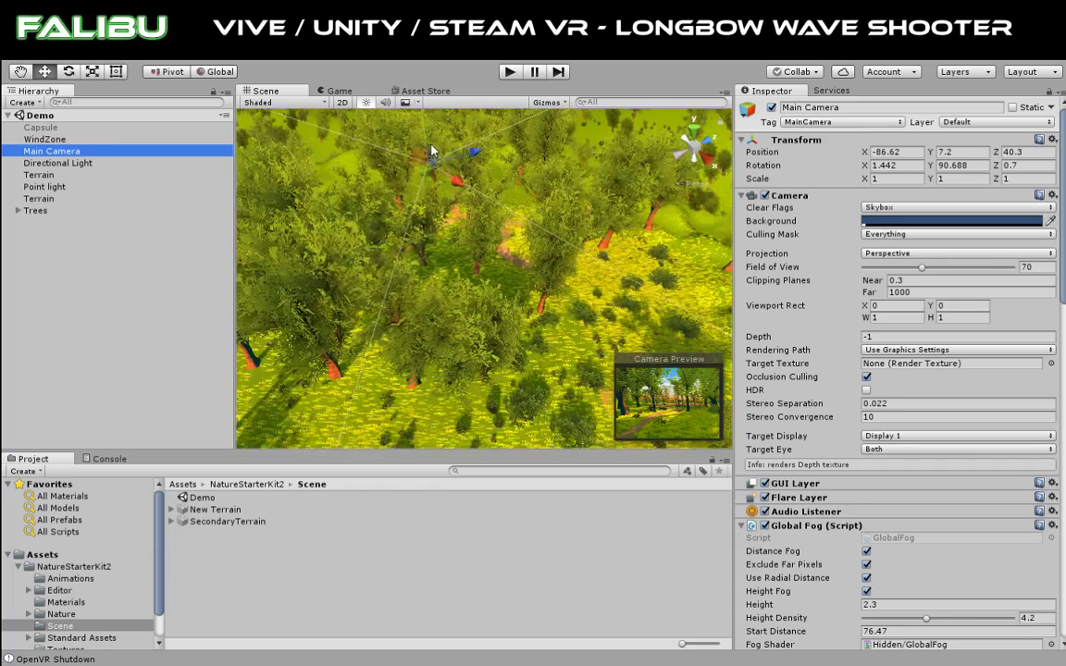
{"action": "scroll", "coordinate": [440, 145], "scroll_direction": "down", "scroll_amount": 5}
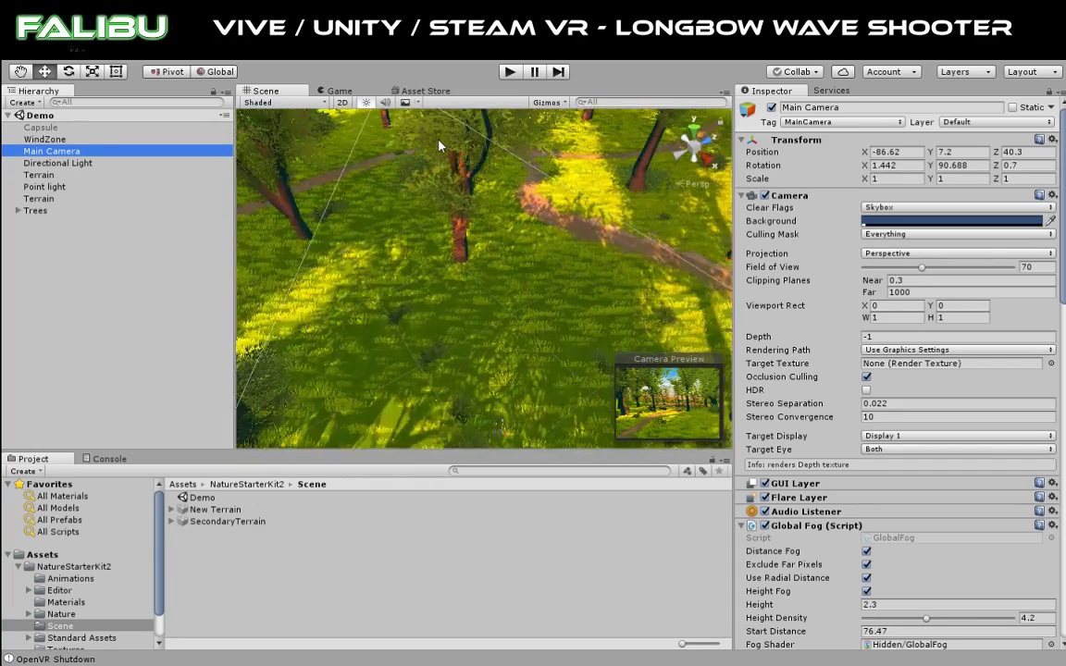
{"action": "scroll", "coordinate": [443, 147], "scroll_direction": "down", "scroll_amount": 5}
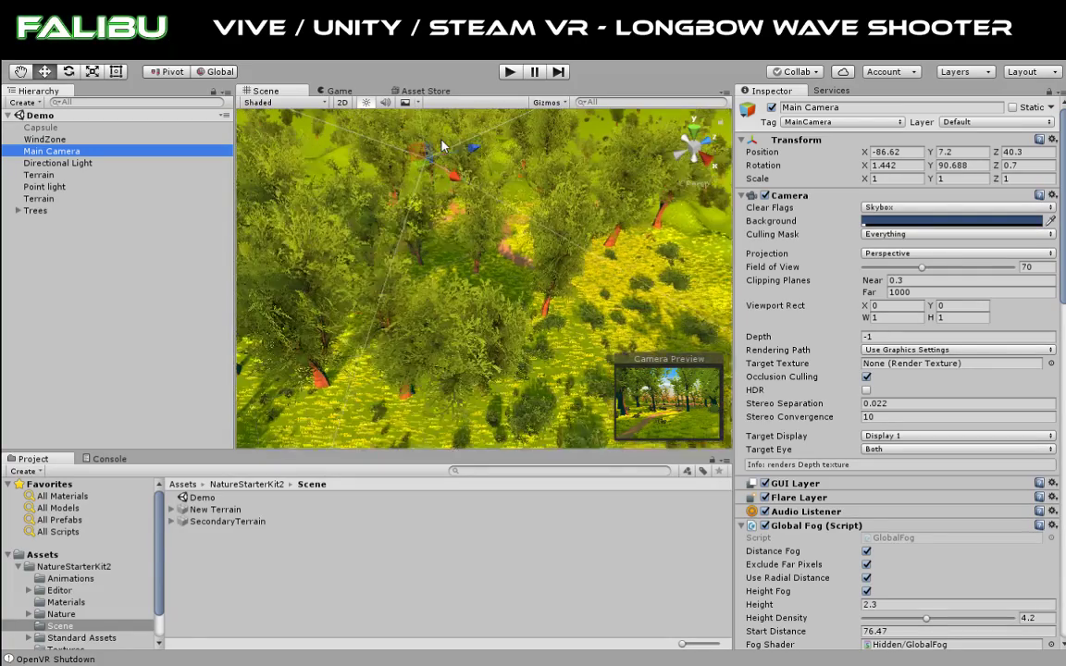
{"action": "scroll", "coordinate": [442, 148], "scroll_direction": "up", "scroll_amount": 3}
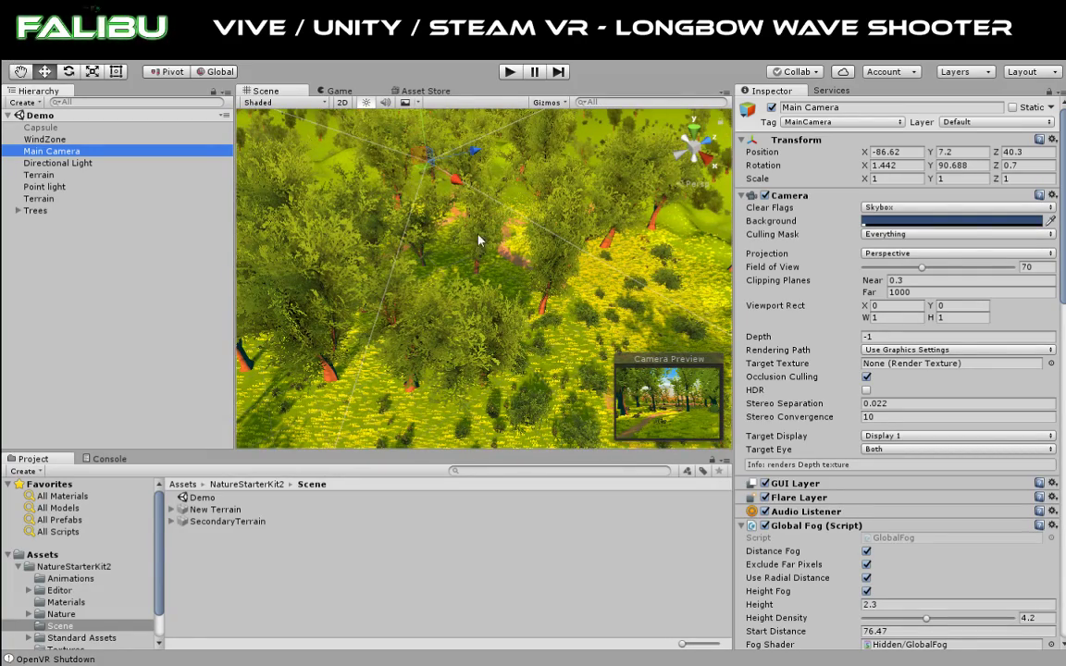
{"action": "key", "text": "f"}
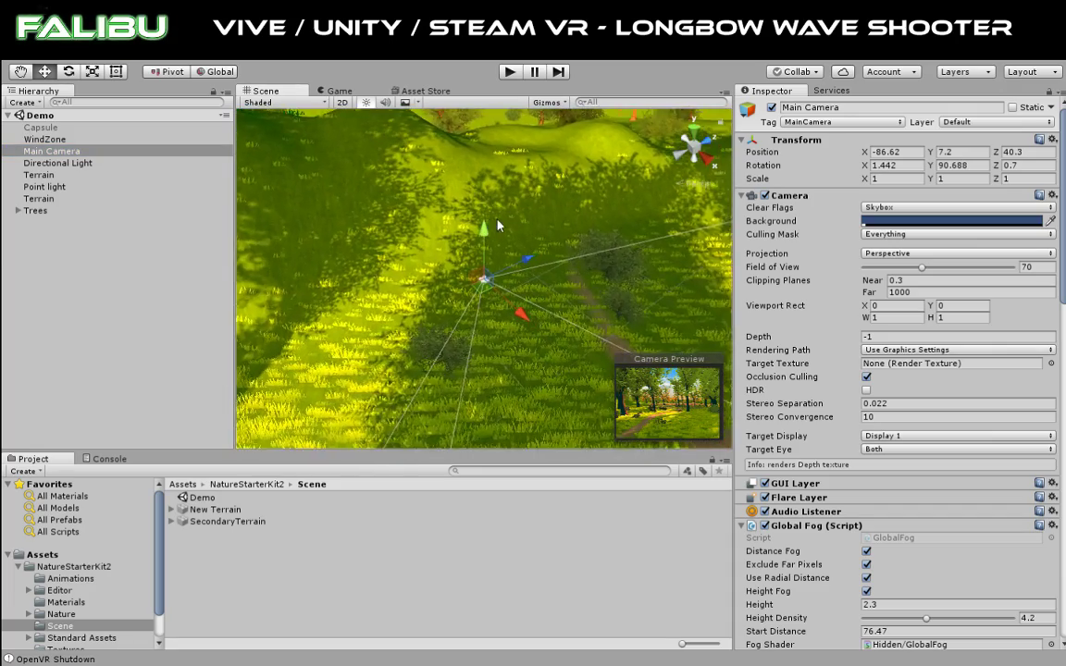
Step: Look around the Main Camera's location in the forest and delete the camera from the Demo scene
{"action": "left_click_drag", "start_coordinate": [501, 217], "coordinate": [1046, 88], "text": "alt"}
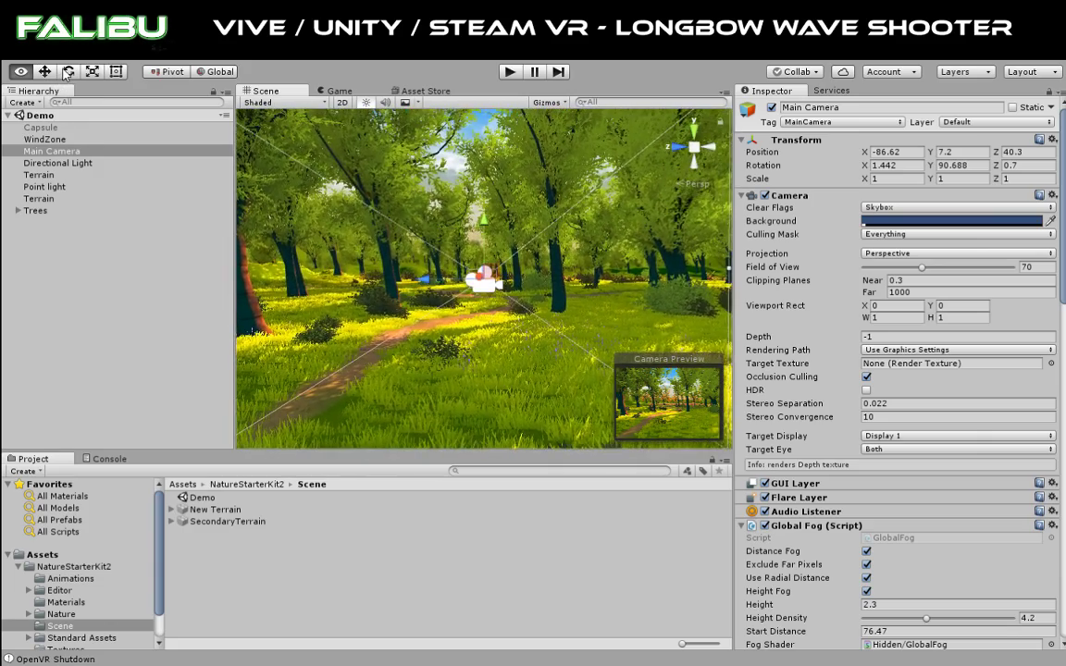
{"action": "left_click_drag", "start_coordinate": [68, 74], "coordinate": [533, 123], "text": "alt"}
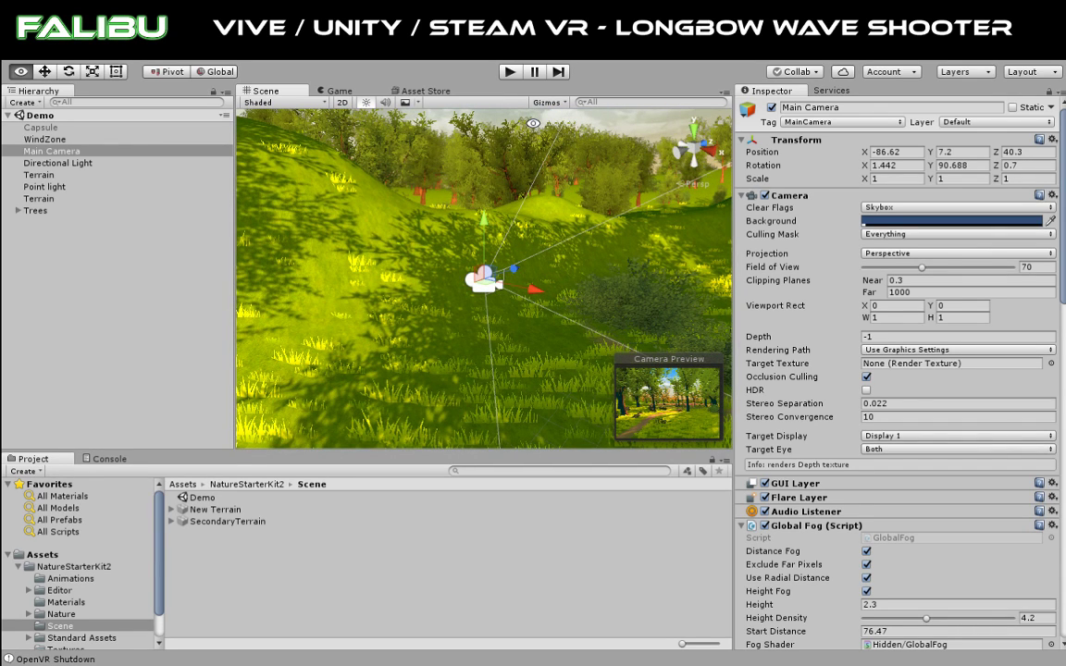
{"action": "left_click_drag", "start_coordinate": [533, 123], "coordinate": [4, 139], "text": "alt"}
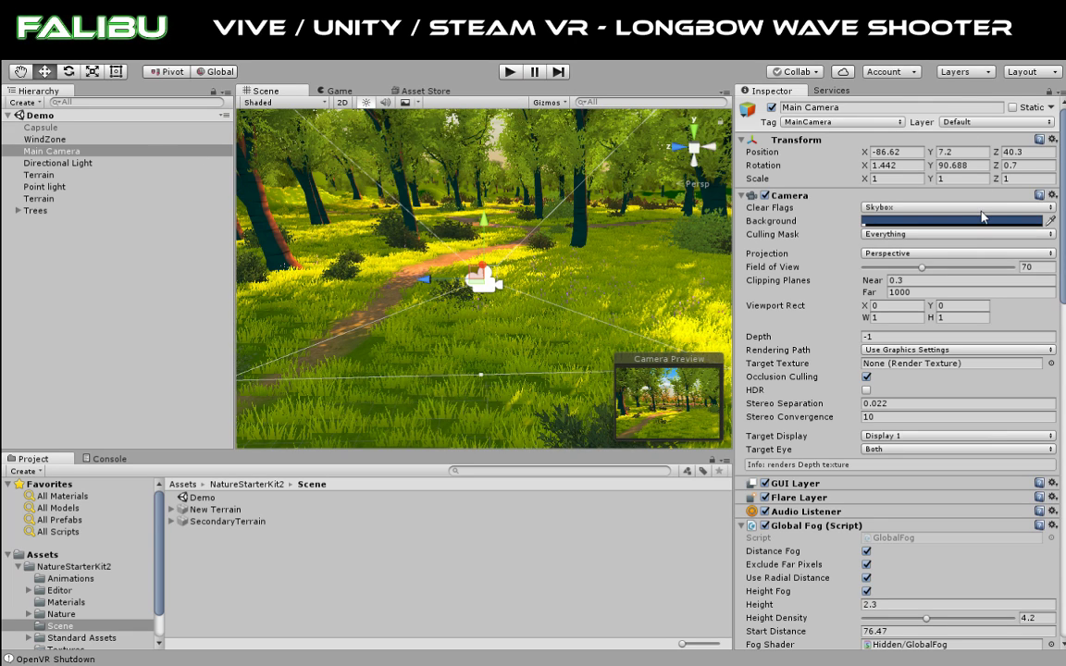
{"action": "left_click", "coordinate": [65, 153]}
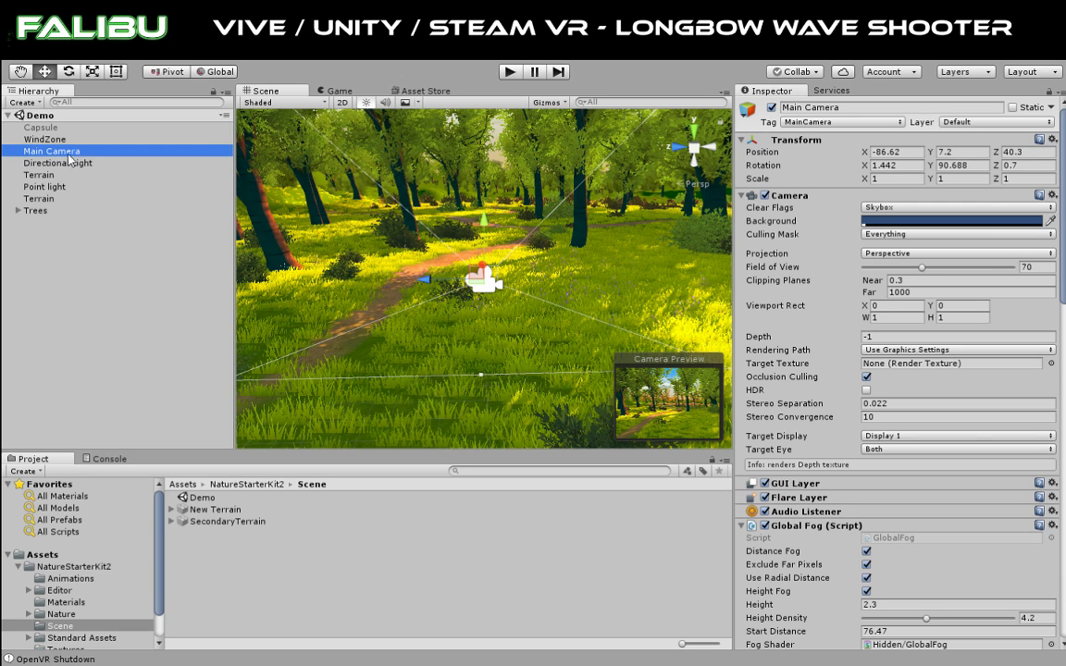
{"action": "key", "text": "Delete"}
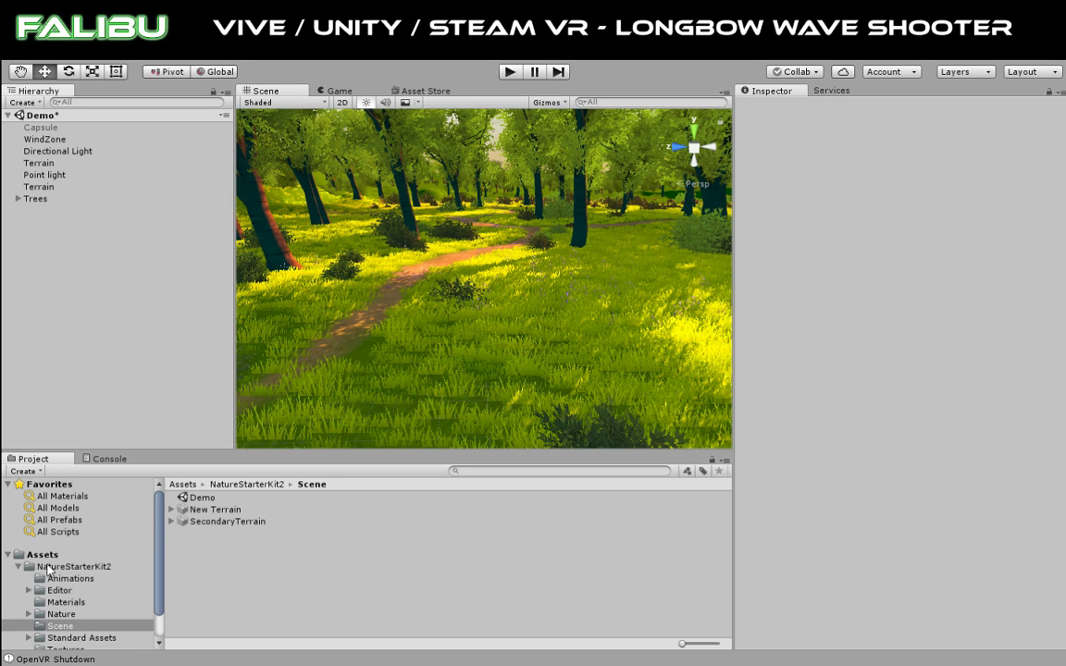
Step: Add the Player prefab from SteamVR's InteractionSystem/Core/Prefabs folder to the Demo scene
{"action": "scroll", "coordinate": [153, 509], "scroll_direction": "down", "scroll_amount": 1}
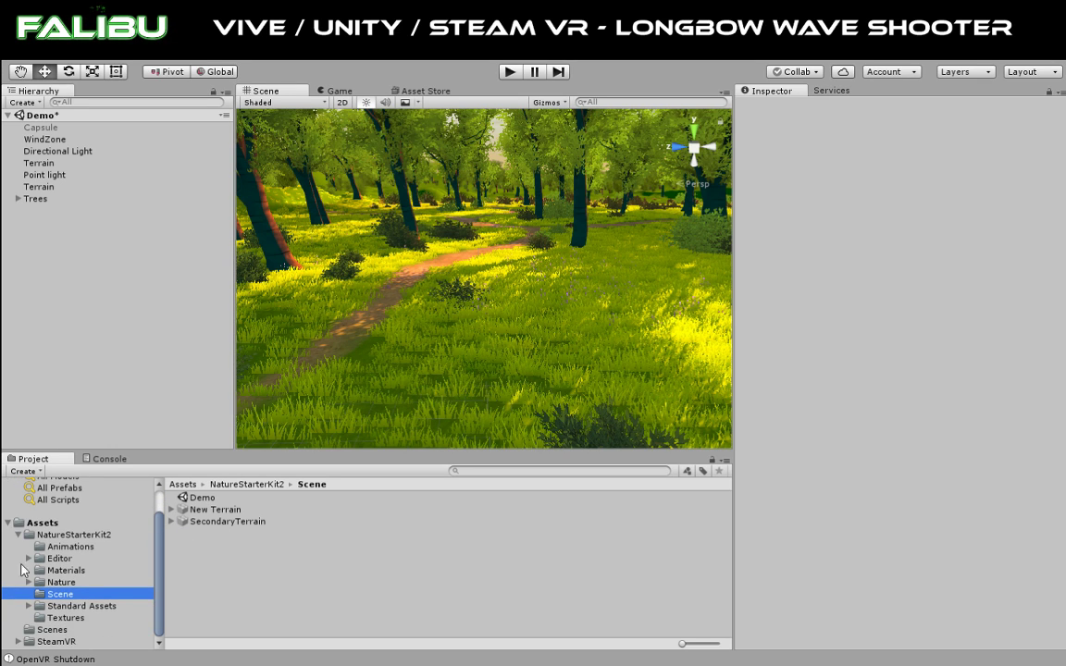
{"action": "left_click", "coordinate": [25, 535]}
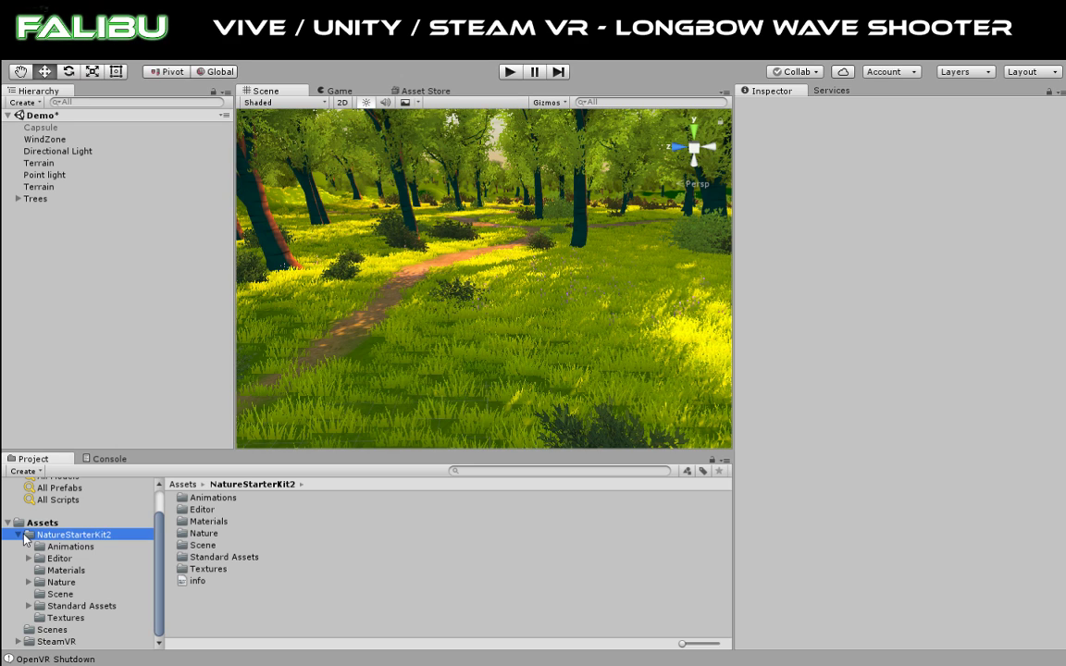
{"action": "left_click", "coordinate": [20, 535]}
{"action": "left_click", "coordinate": [34, 591]}
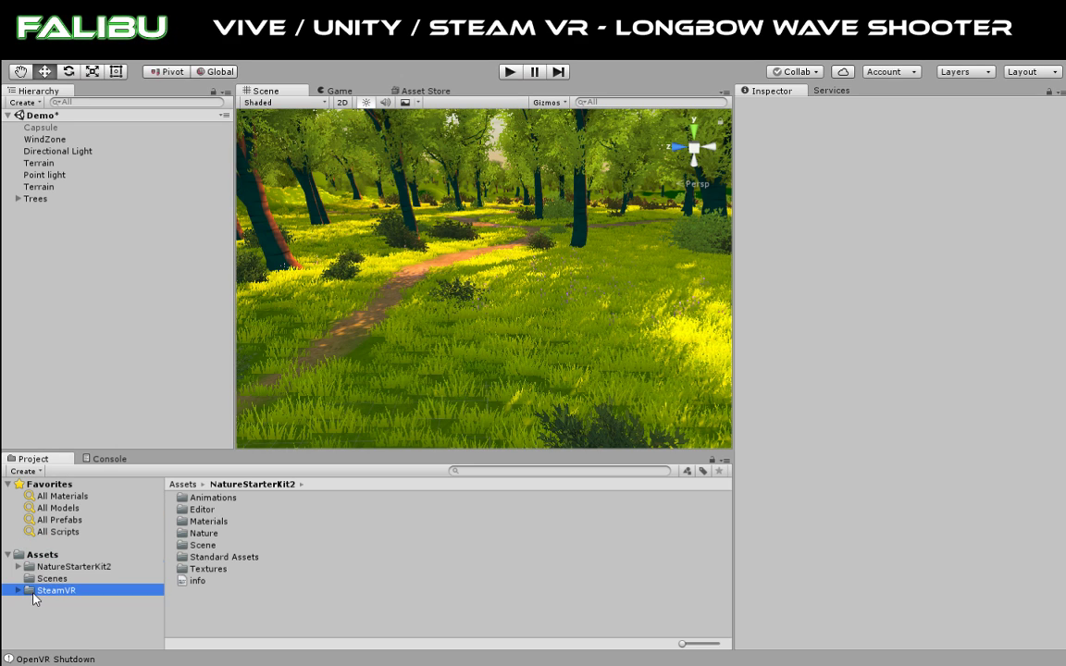
{"action": "left_click", "coordinate": [176, 523]}
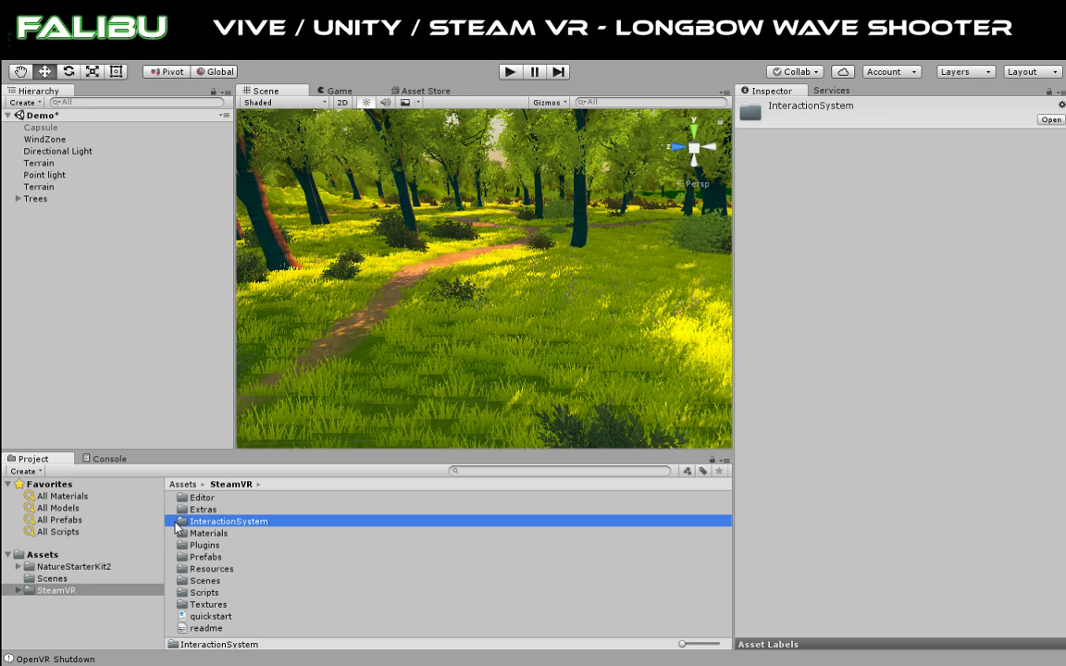
{"action": "double_click", "coordinate": [185, 523]}
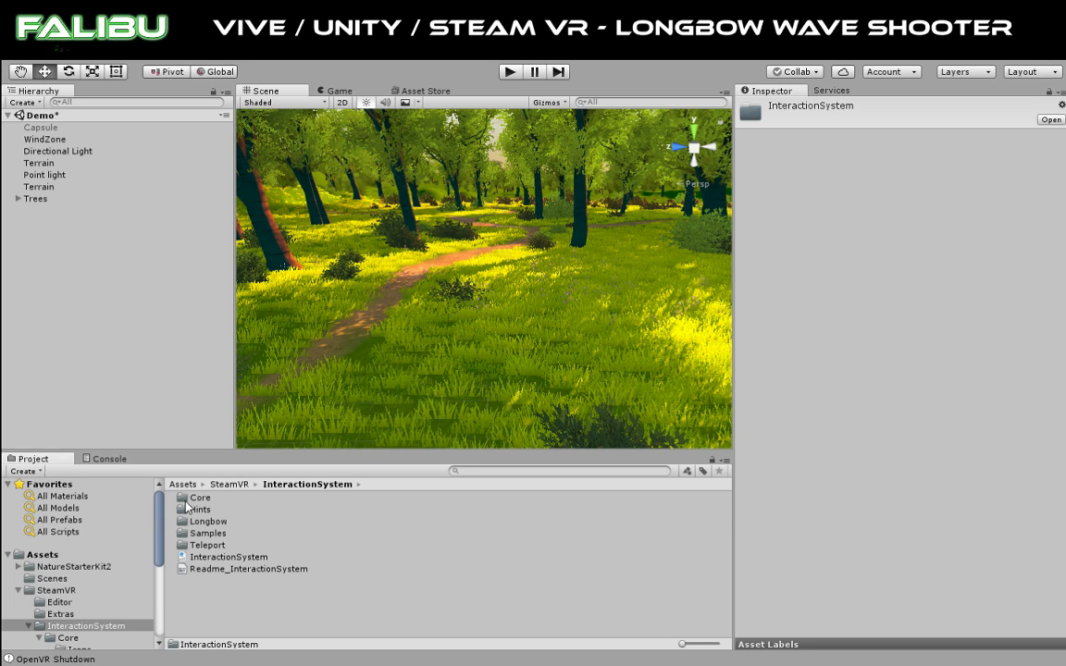
{"action": "double_click", "coordinate": [184, 499]}
{"action": "double_click", "coordinate": [185, 521]}
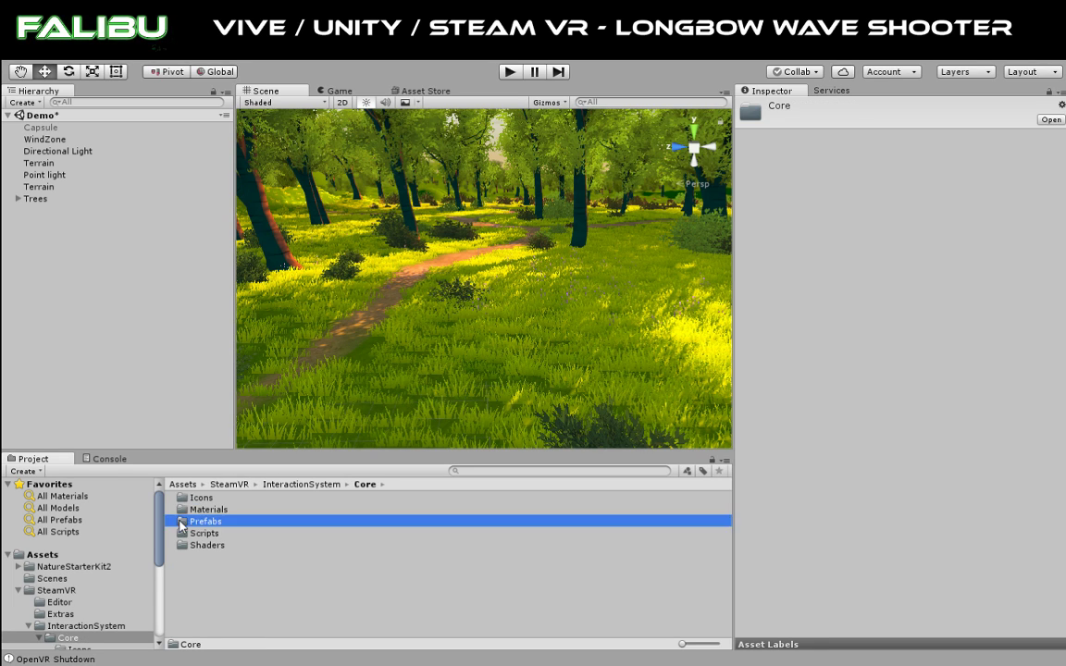
{"action": "left_click_drag", "start_coordinate": [188, 515], "coordinate": [48, 247]}
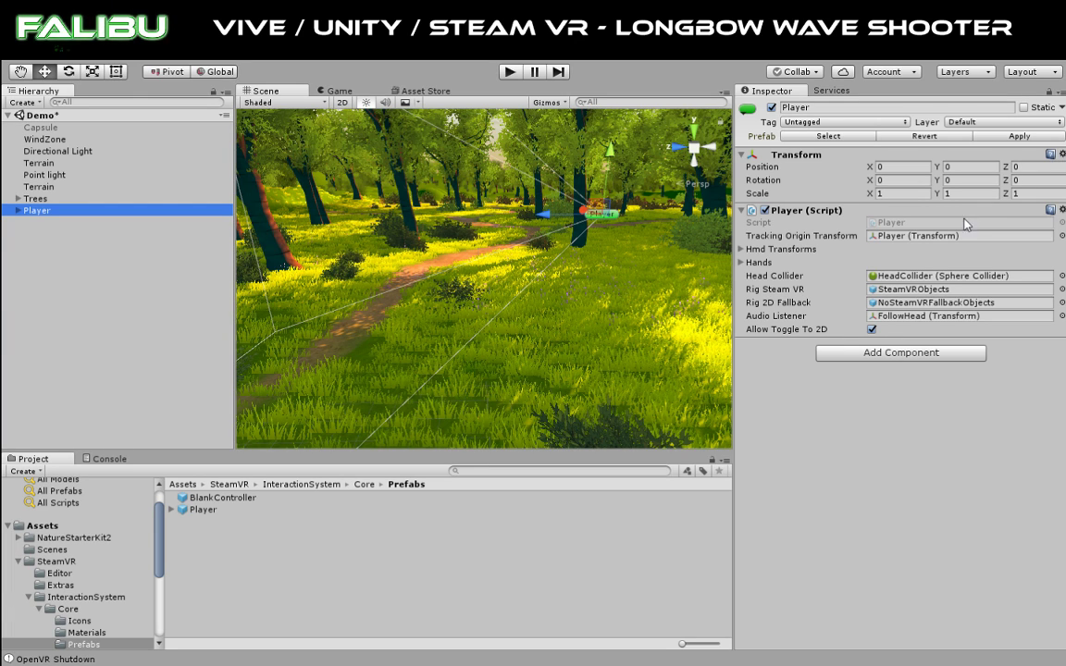
Step: Place the Player on the forest ground at position X -86.62, Y 0, Z 40.3 with rotation 1.442, 90.688, 0.7
{"action": "key", "text": "ctrl+z"}
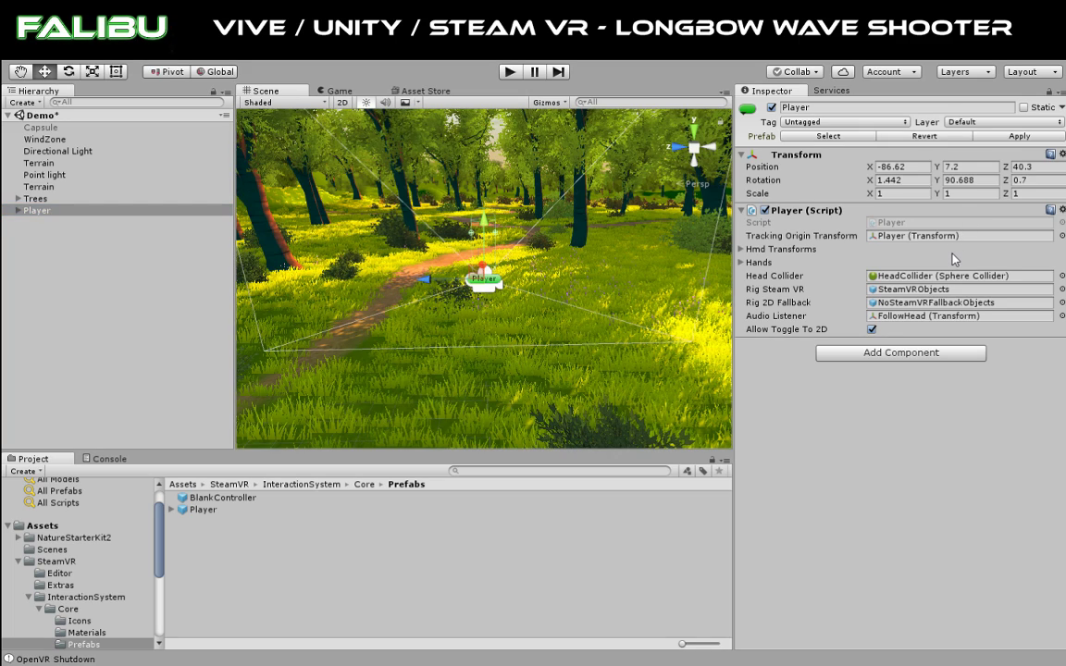
{"action": "left_click_drag", "start_coordinate": [428, 272], "coordinate": [466, 185], "text": "alt"}
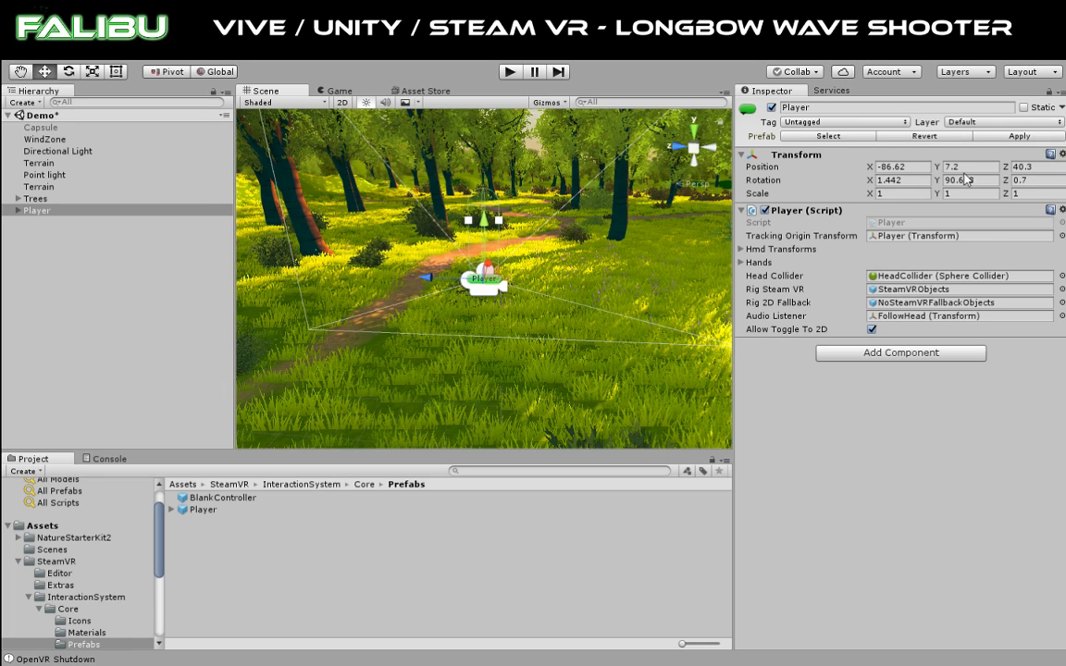
{"action": "left_click_drag", "start_coordinate": [937, 167], "coordinate": [826, 188]}
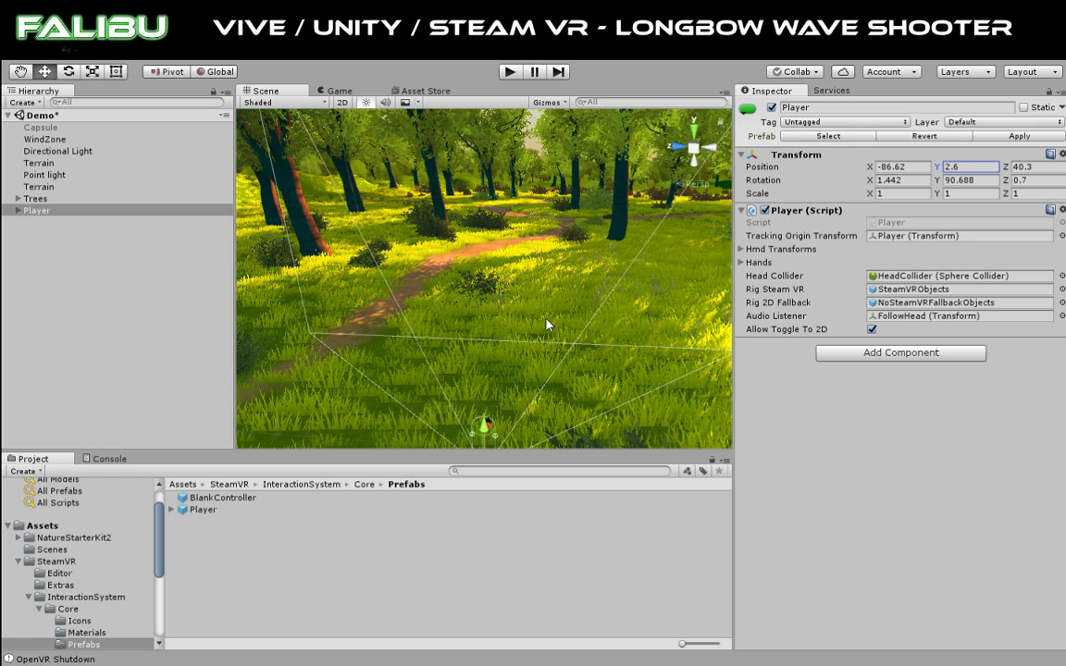
{"action": "key", "text": "alt"}
{"action": "left_click_drag", "start_coordinate": [535, 349], "coordinate": [573, 72], "text": "alt"}
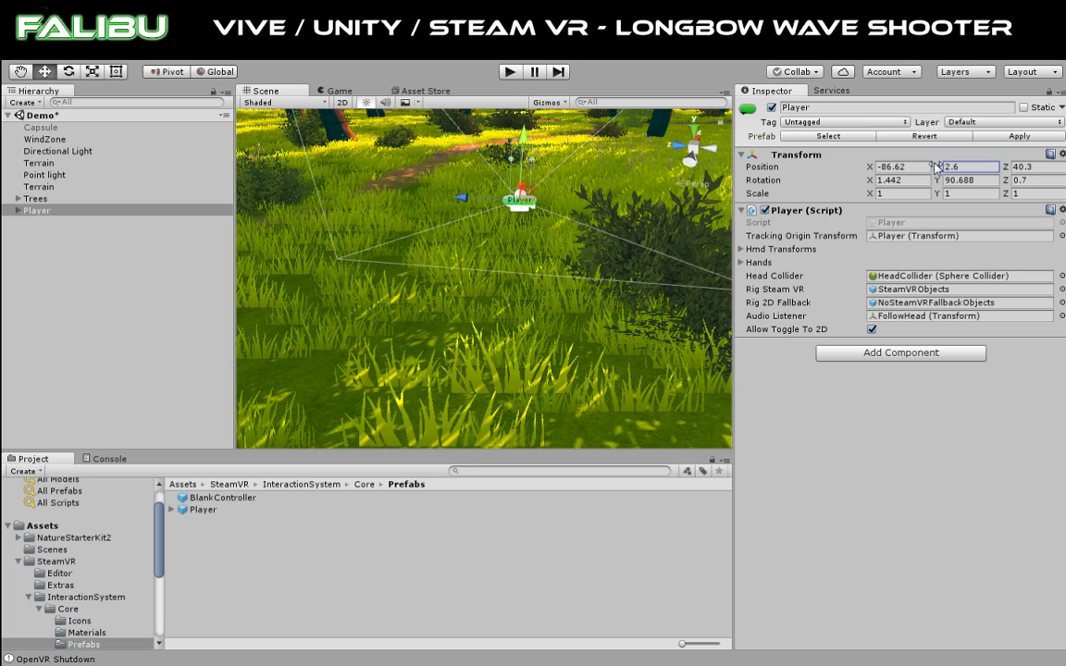
{"action": "left_click_drag", "start_coordinate": [937, 167], "coordinate": [889, 159]}
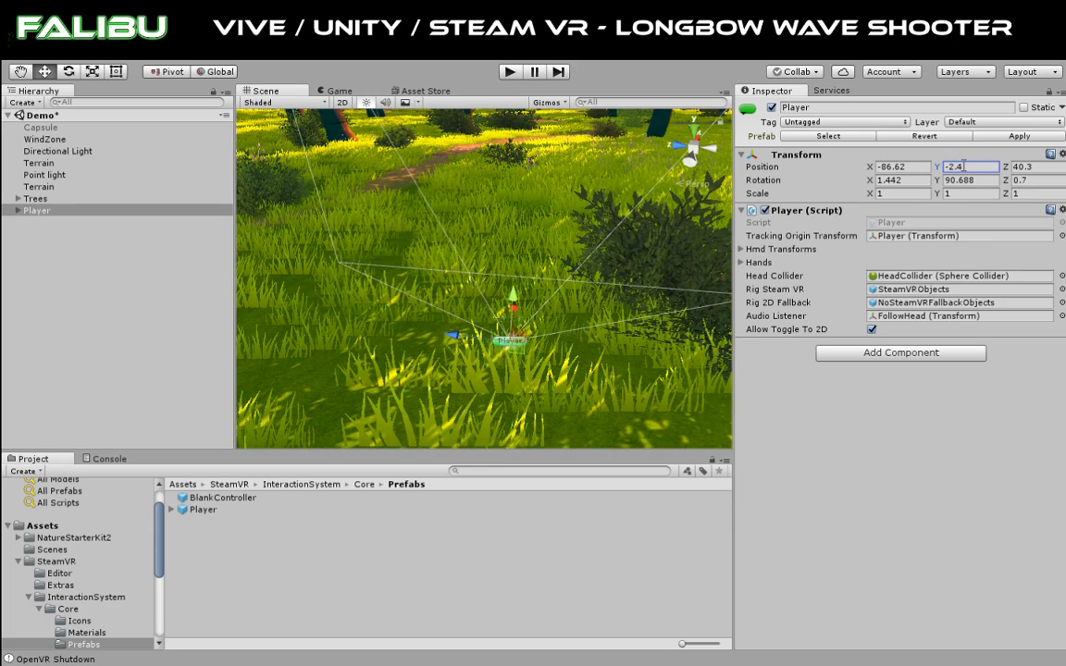
{"action": "left_click", "coordinate": [963, 166]}
{"action": "type", "text": "0"}
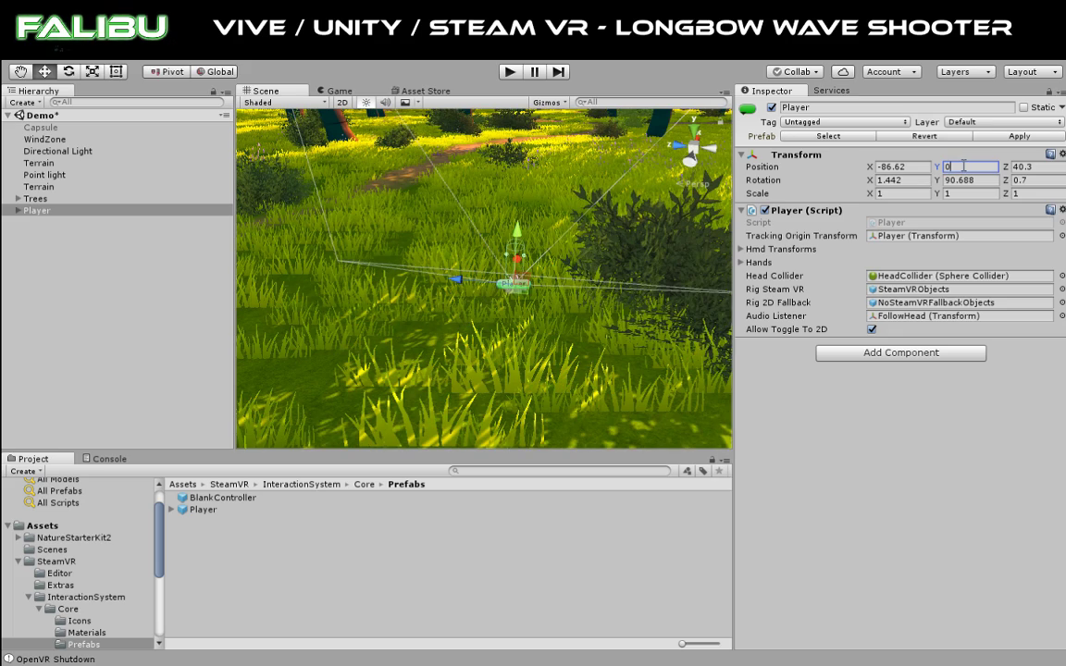
{"action": "left_click_drag", "start_coordinate": [439, 227], "coordinate": [361, 356], "text": "alt"}
{"action": "scroll", "coordinate": [420, 246], "scroll_direction": "up", "scroll_amount": 8}
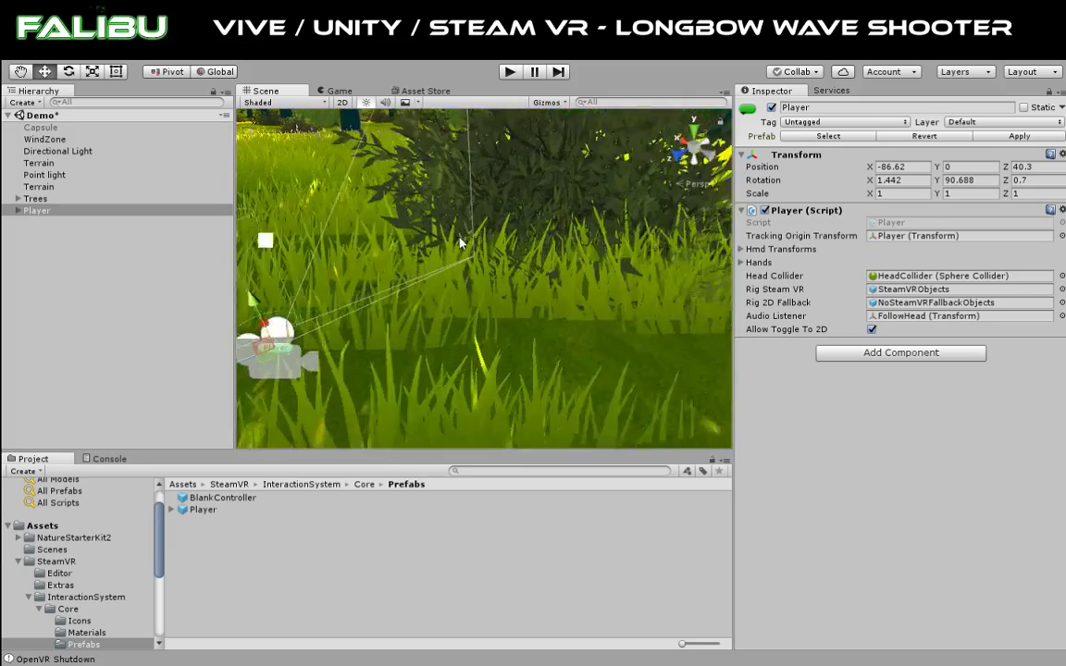
{"action": "left_click_drag", "start_coordinate": [460, 234], "coordinate": [414, 245], "text": "alt"}
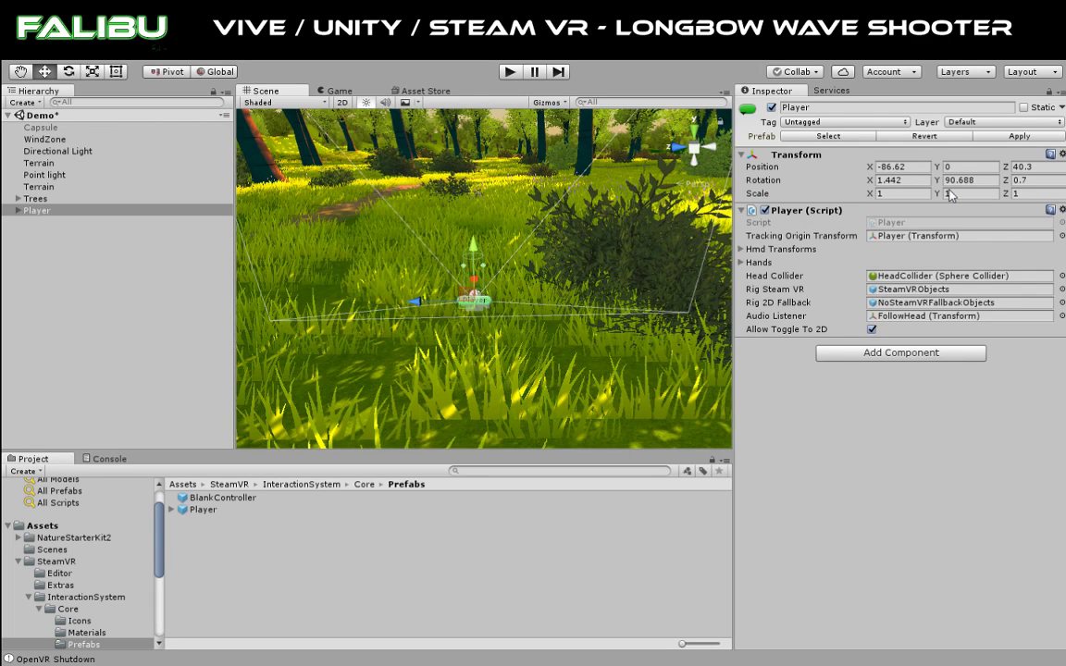
Step: Set the Player's scale to 5 on the X, Y and Z axes
{"action": "left_click", "coordinate": [897, 193]}
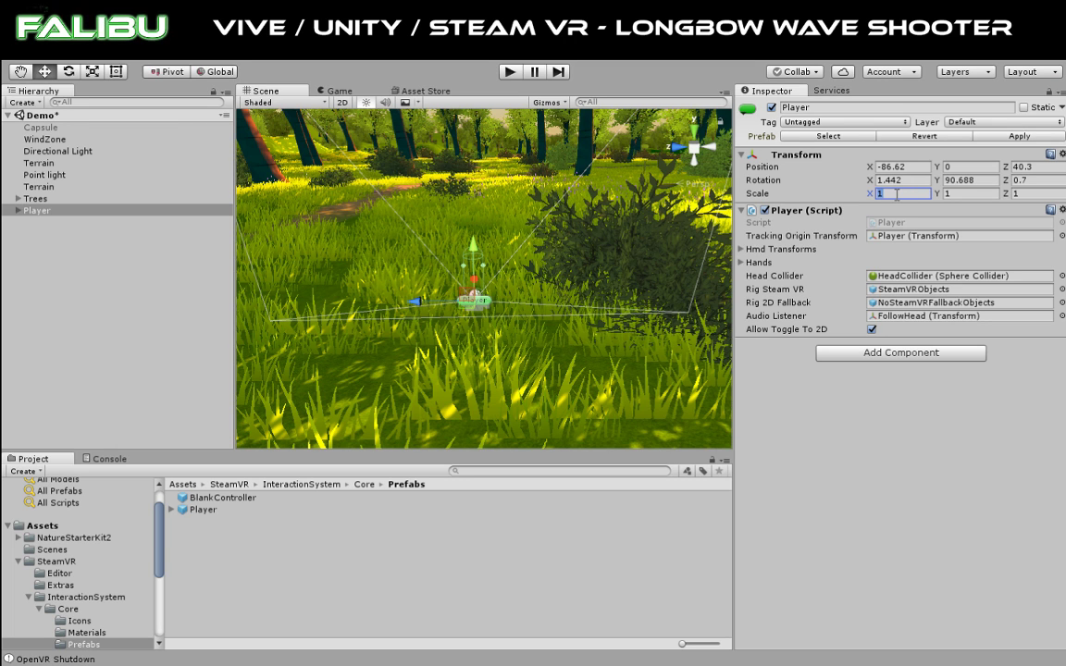
{"action": "type", "text": "5"}
{"action": "key", "text": "Tab"}
{"action": "type", "text": "5"}
{"action": "key", "text": "Tab"}
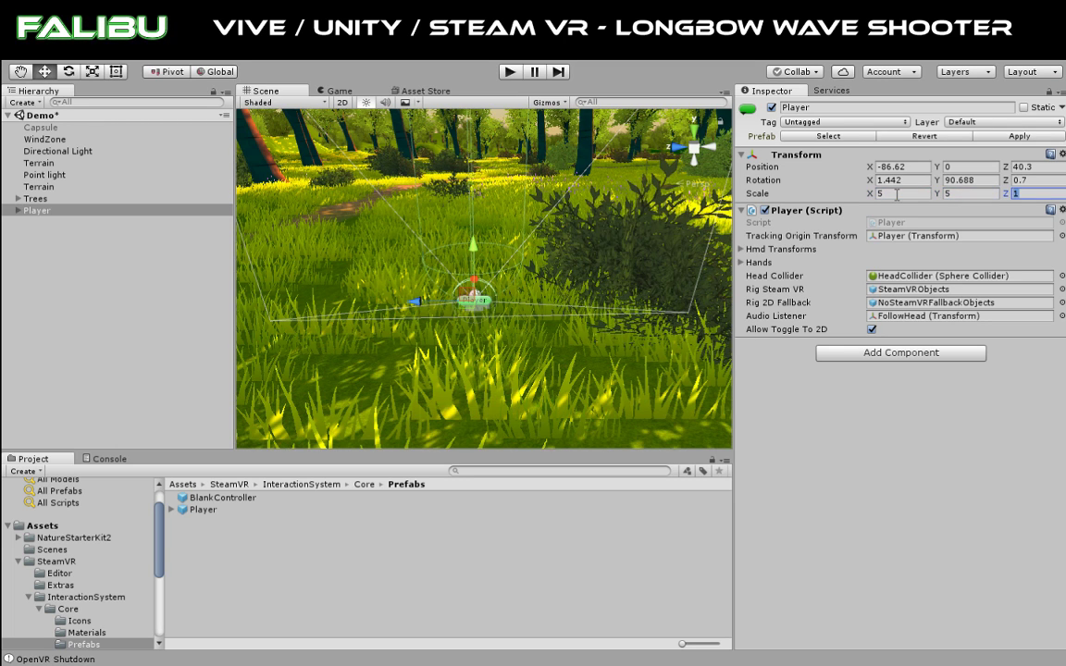
{"action": "type", "text": "5"}
{"action": "scroll", "coordinate": [524, 241], "scroll_direction": "down", "scroll_amount": 8}
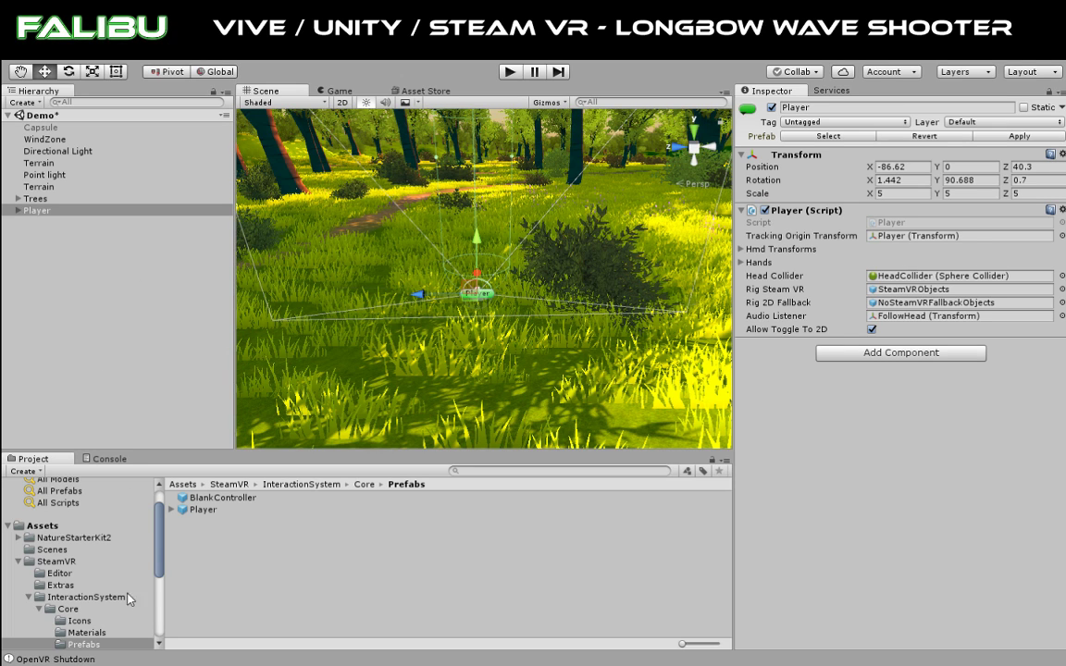
Step: Add the Teleporting prefab from SteamVR's InteractionSystem/Teleport/Prefabs folder to the Demo scene
{"action": "left_click", "coordinate": [83, 644]}
{"action": "left_click_drag", "start_coordinate": [161, 525], "coordinate": [161, 553]}
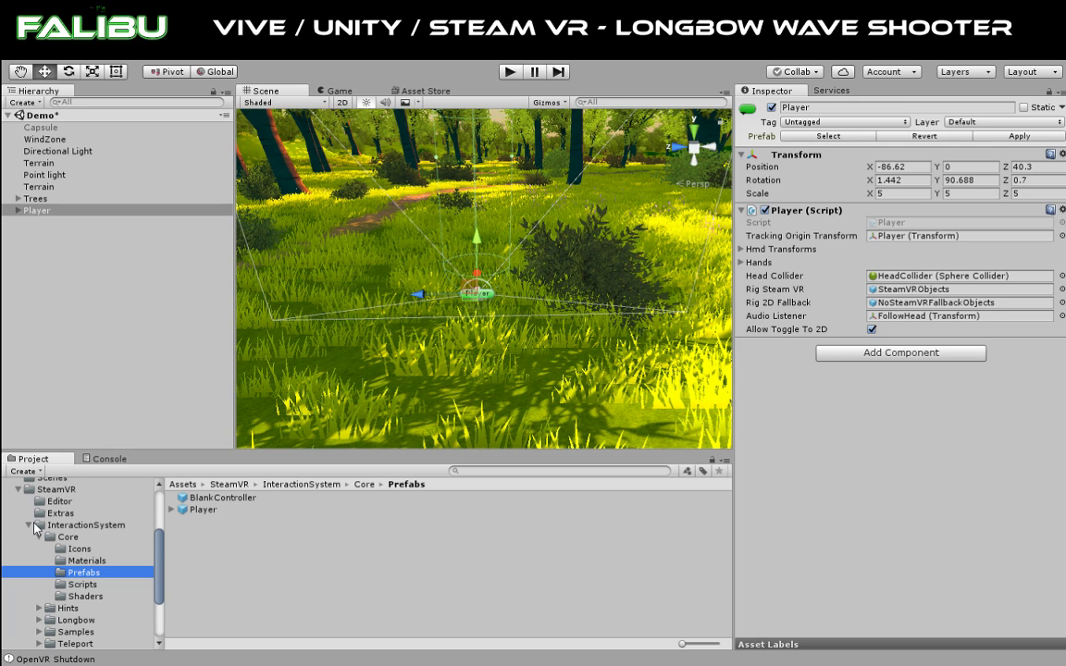
{"action": "scroll", "coordinate": [83, 556], "scroll_direction": "down", "scroll_amount": 3}
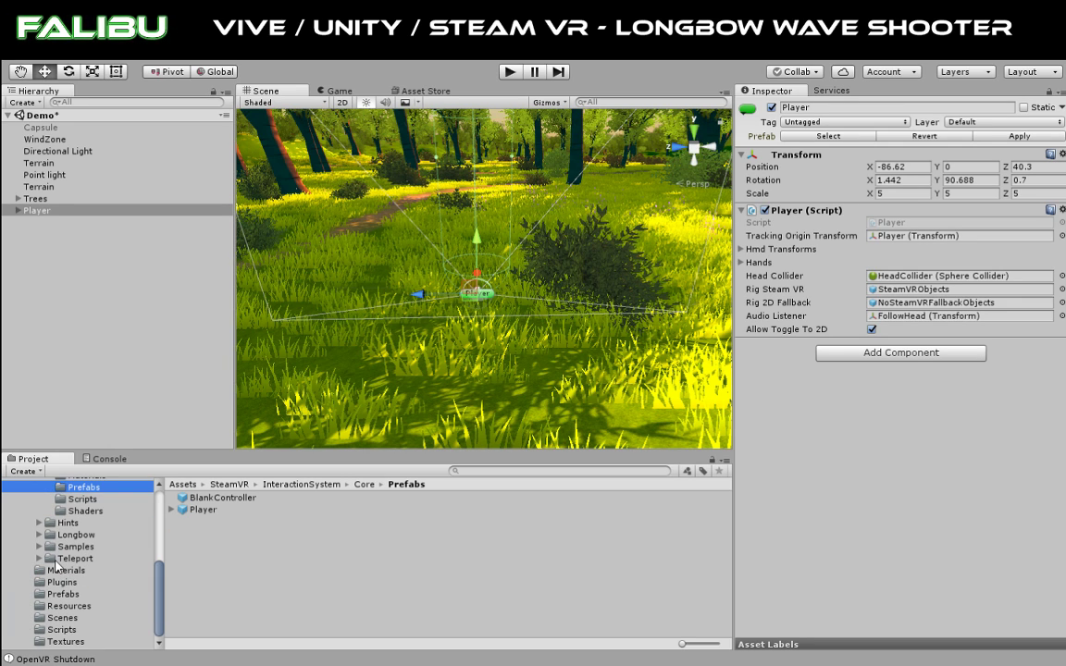
{"action": "left_click", "coordinate": [74, 559]}
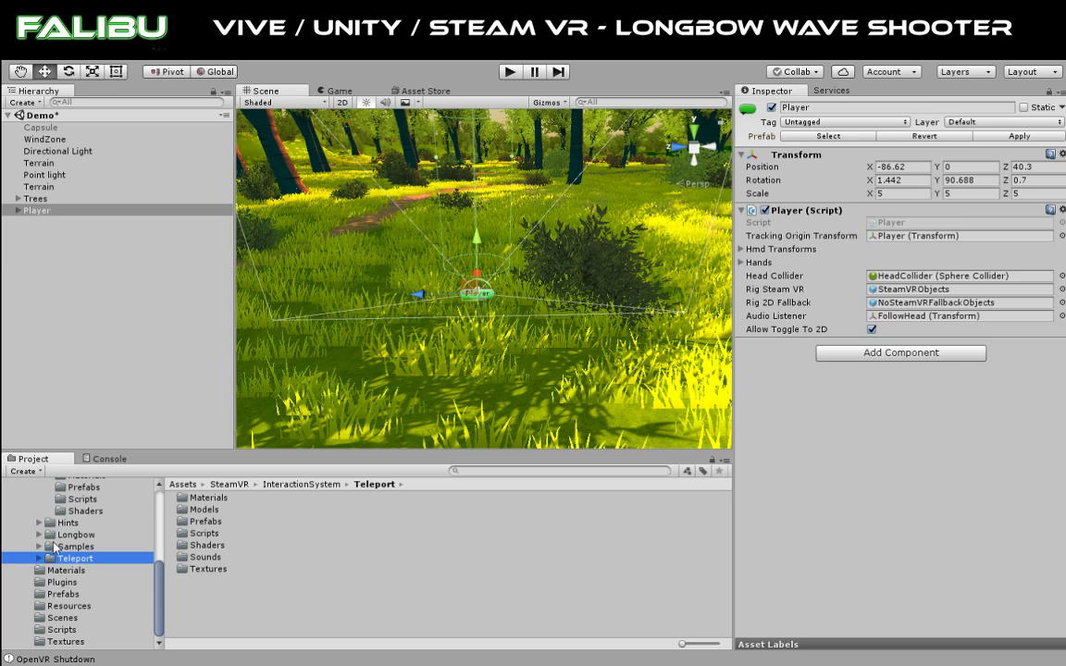
{"action": "scroll", "coordinate": [56, 547], "scroll_direction": "up", "scroll_amount": 3}
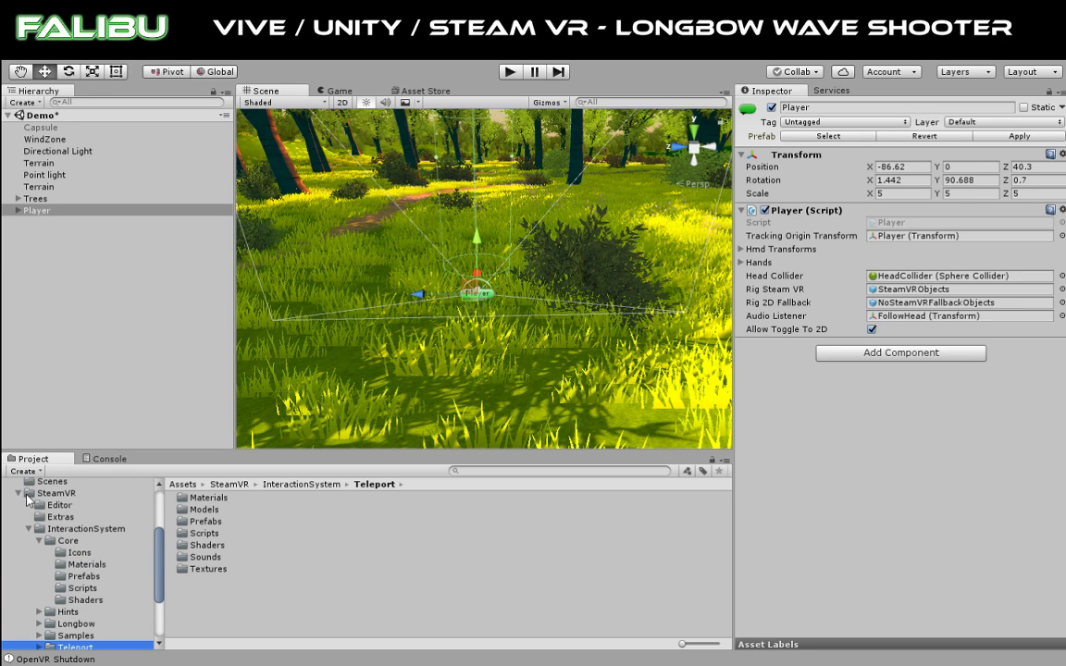
{"action": "left_click", "coordinate": [39, 532]}
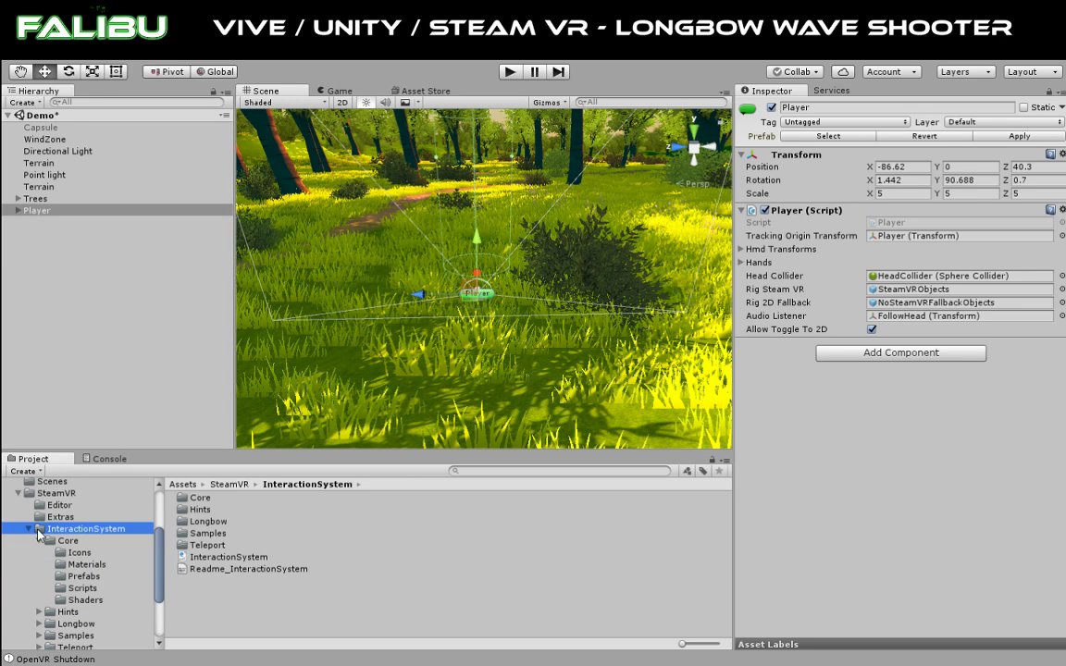
{"action": "double_click", "coordinate": [182, 550]}
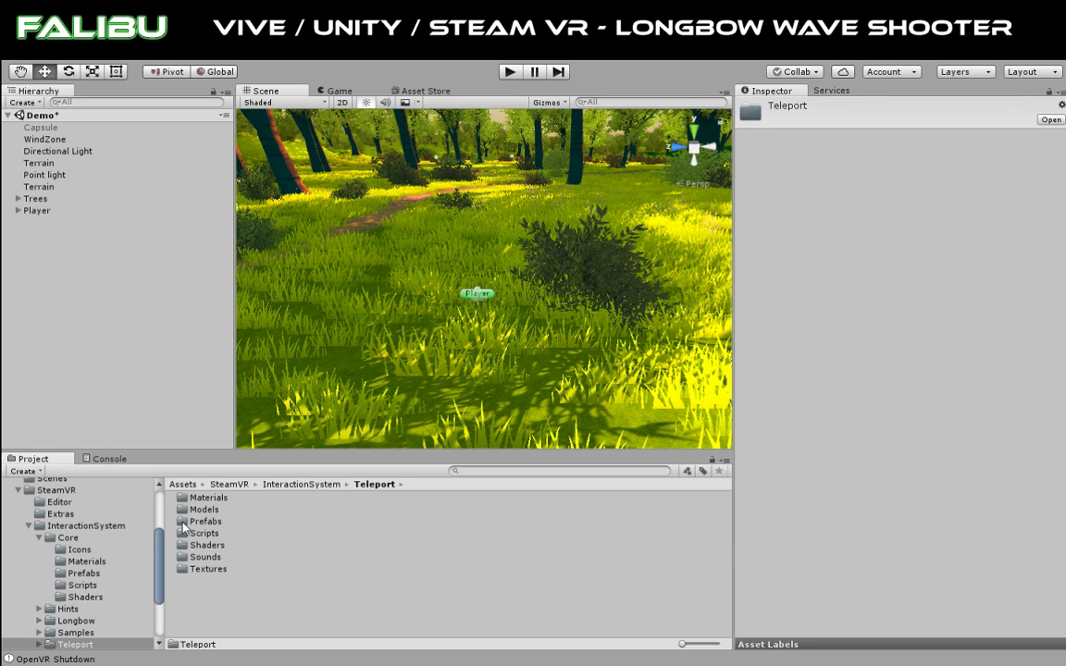
{"action": "double_click", "coordinate": [194, 522]}
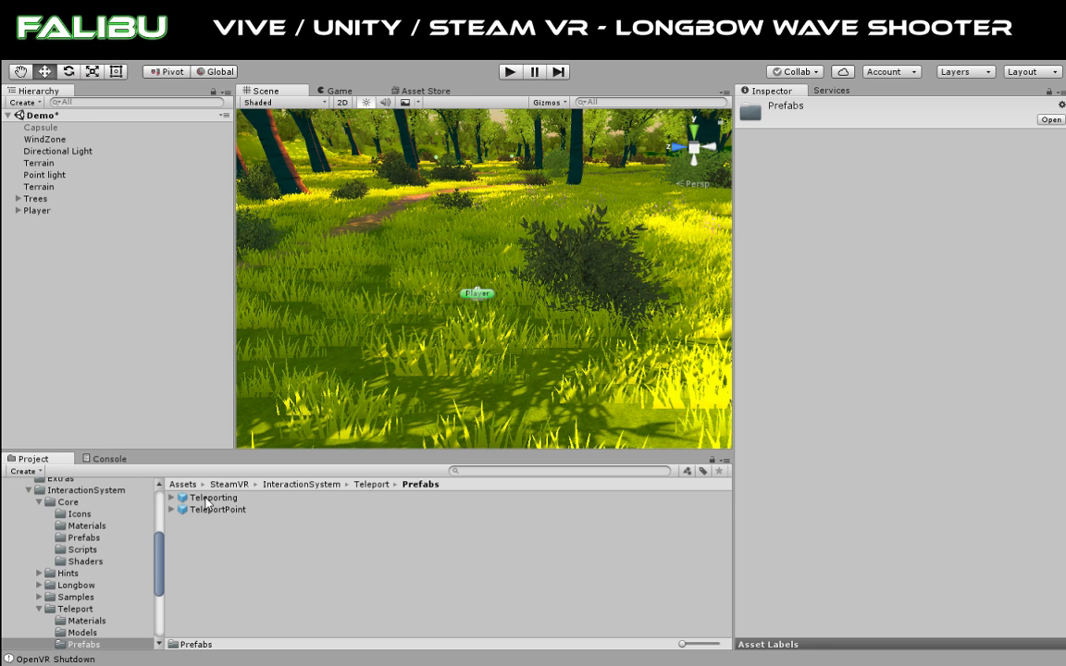
{"action": "left_click_drag", "start_coordinate": [205, 500], "coordinate": [92, 279]}
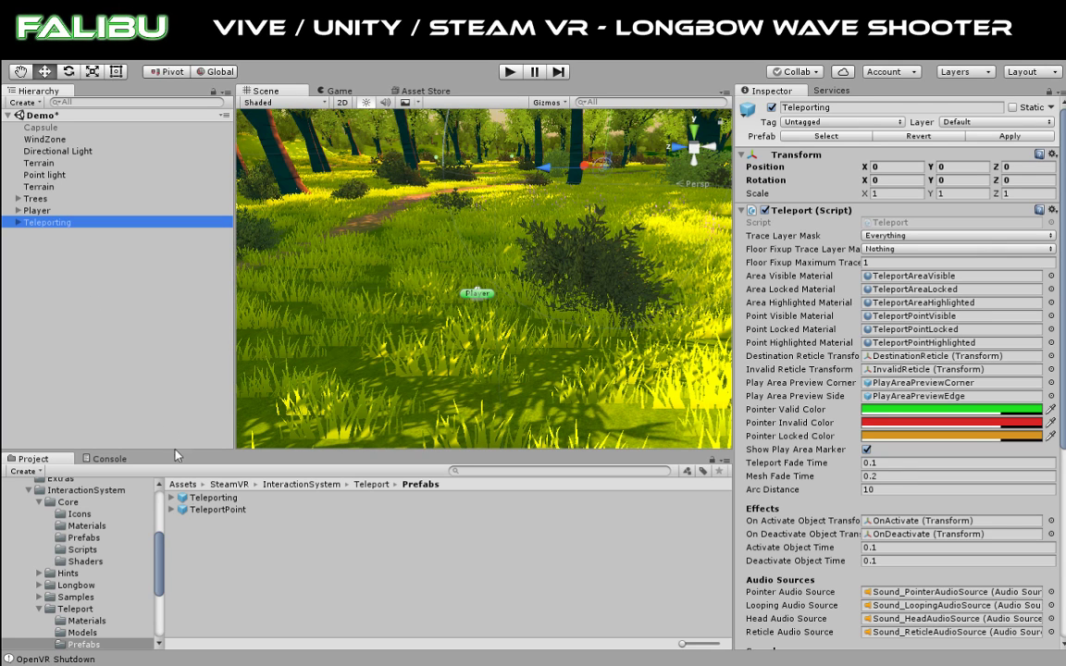
Step: Place a TeleportPoint prefab at the Player's location in the scene and set its Y position to about 0.24
{"action": "left_click_drag", "start_coordinate": [229, 512], "coordinate": [476, 294]}
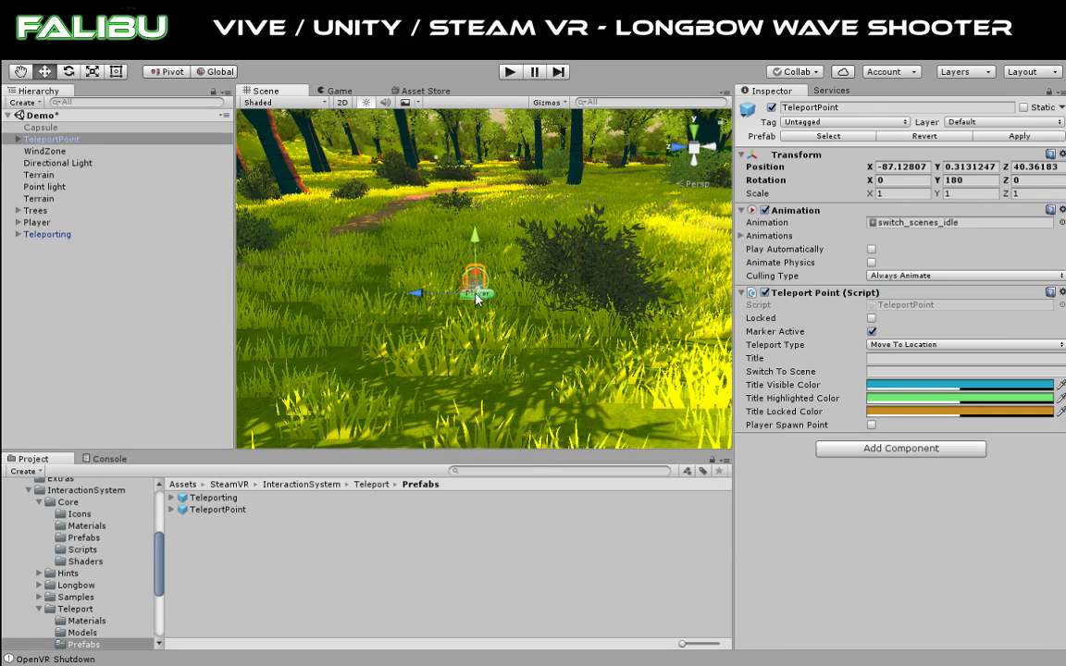
{"action": "left_click", "coordinate": [983, 169]}
{"action": "type", "text": "0"}
{"action": "key", "text": "Tab"}
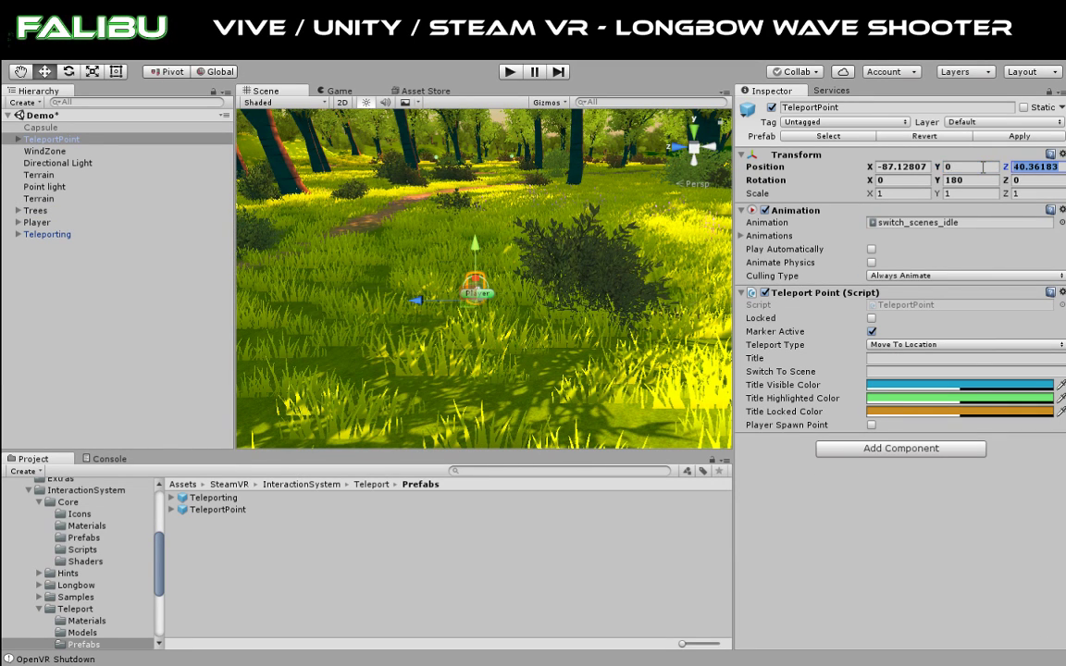
{"action": "scroll", "coordinate": [570, 249], "scroll_direction": "down", "scroll_amount": 1}
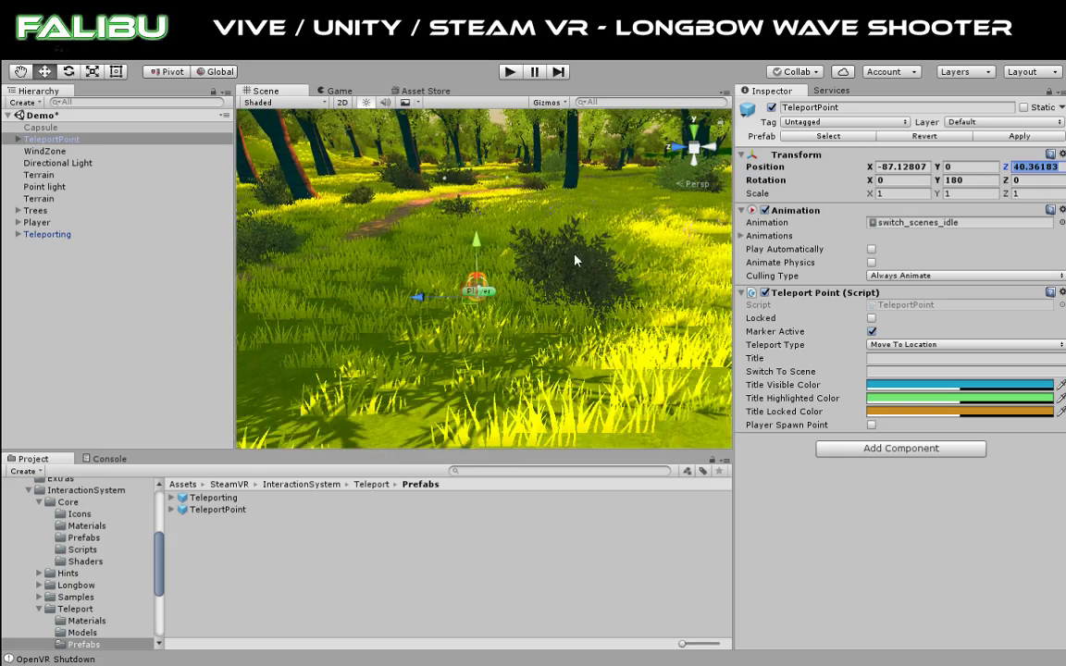
{"action": "left_click_drag", "start_coordinate": [576, 264], "coordinate": [506, 239], "text": "alt"}
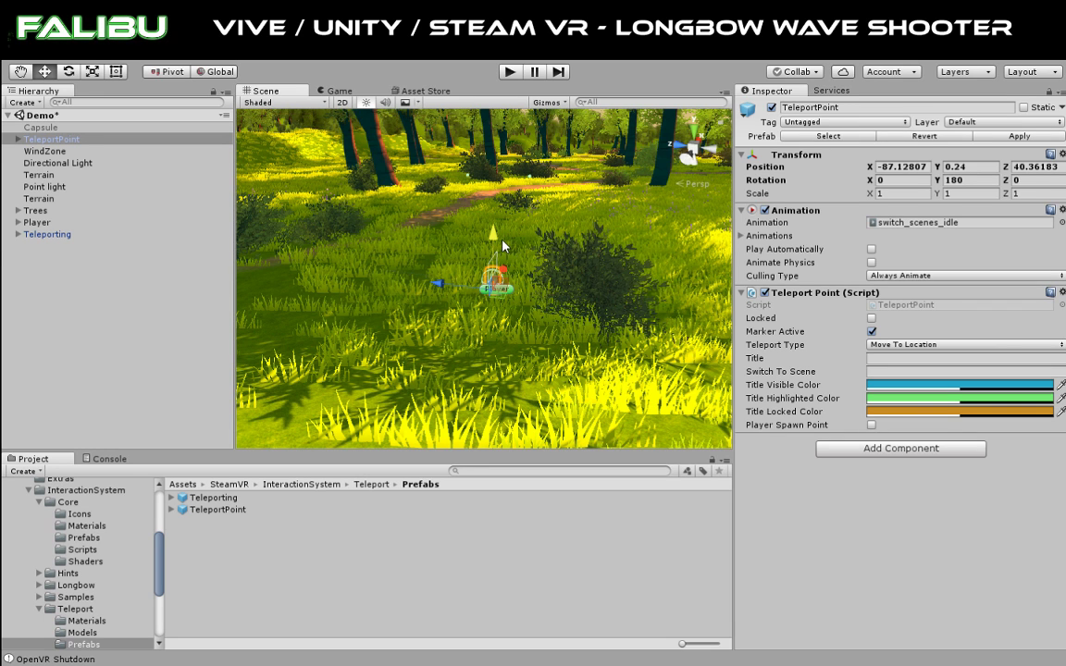
Step: Duplicate the teleport point and move the copy forward along the X axis to about -83.52
{"action": "key", "text": "ctrl+d"}
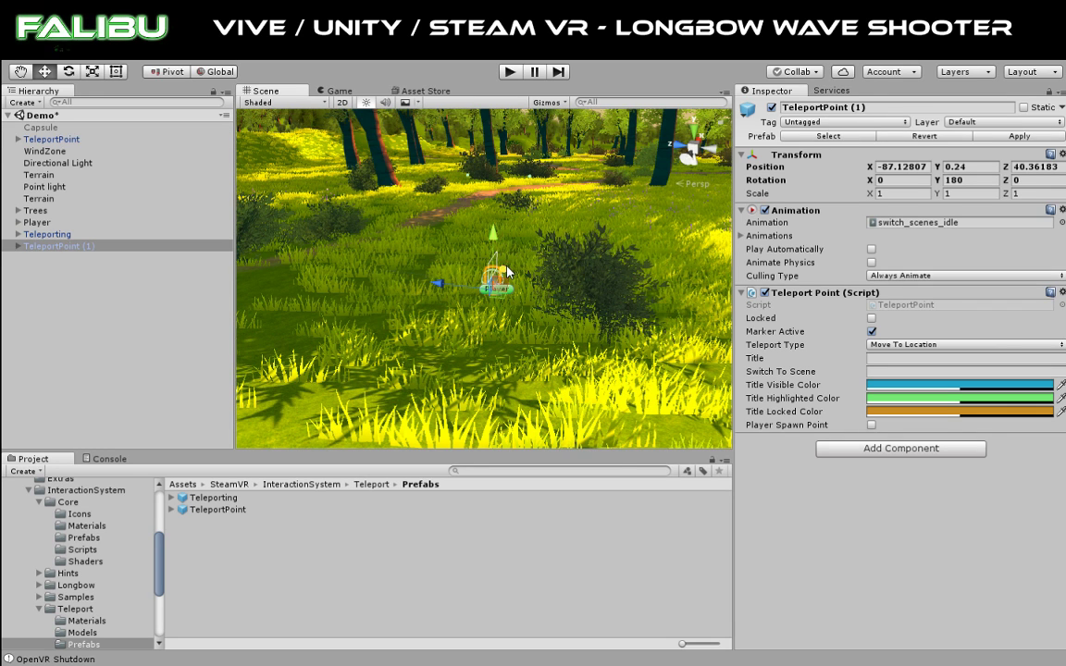
{"action": "left_click_drag", "start_coordinate": [508, 272], "coordinate": [556, 308]}
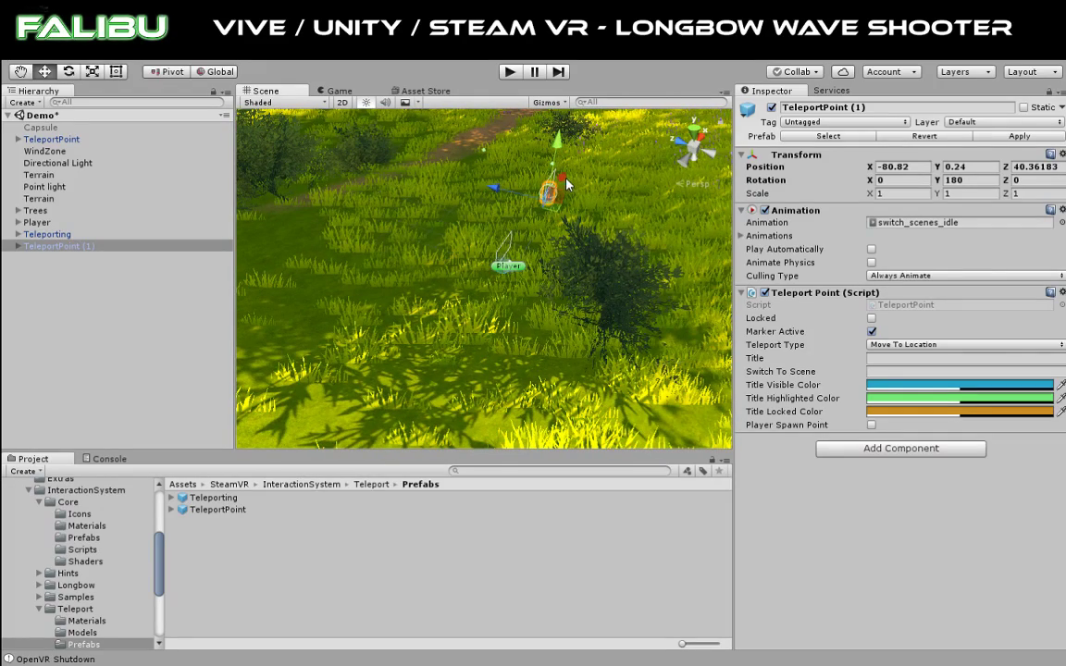
{"action": "left_click_drag", "start_coordinate": [568, 184], "coordinate": [547, 205]}
Step: Make two more teleport point copies, one moved to X about -78.8 and the other from there to Z about 45.24
{"action": "key", "text": "ctrl+d"}
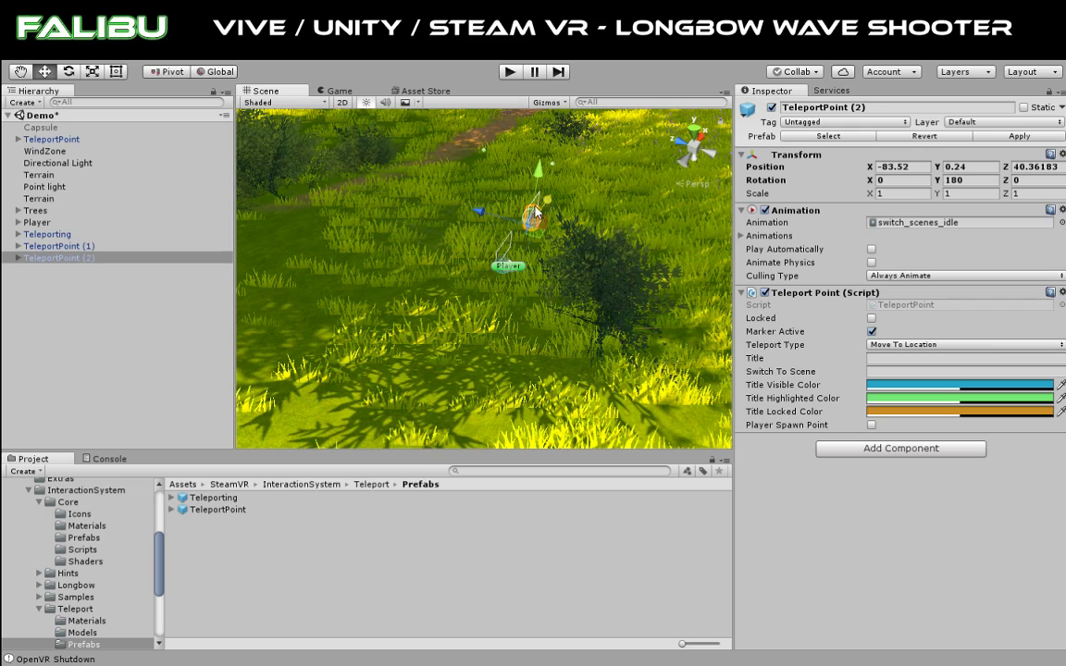
{"action": "left_click_drag", "start_coordinate": [550, 205], "coordinate": [590, 165]}
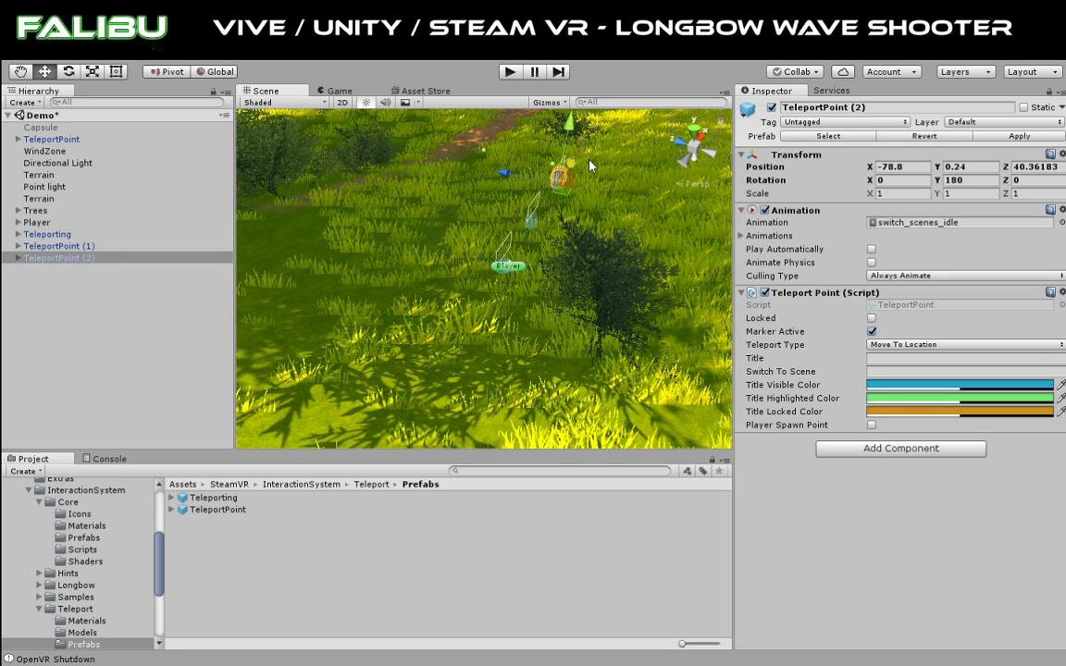
{"action": "key", "text": "ctrl+d"}
{"action": "left_click_drag", "start_coordinate": [514, 173], "coordinate": [435, 157]}
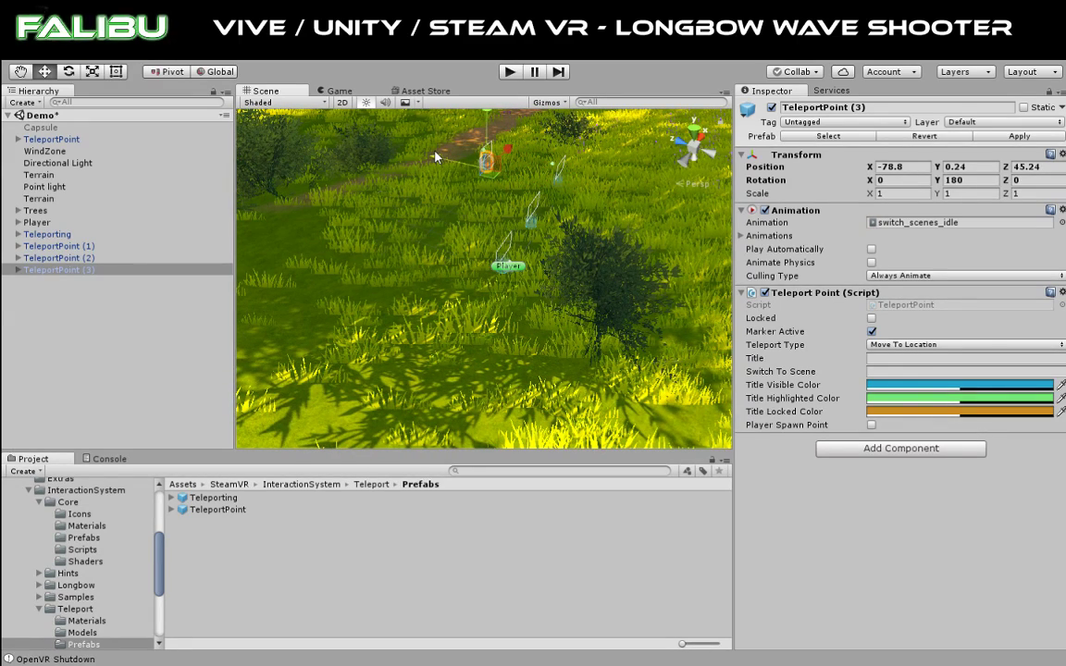
Step: Move the selected teleport point to Z about 44.01 and place a duplicate of it at Z about 49.15
{"action": "left_click_drag", "start_coordinate": [435, 157], "coordinate": [453, 167]}
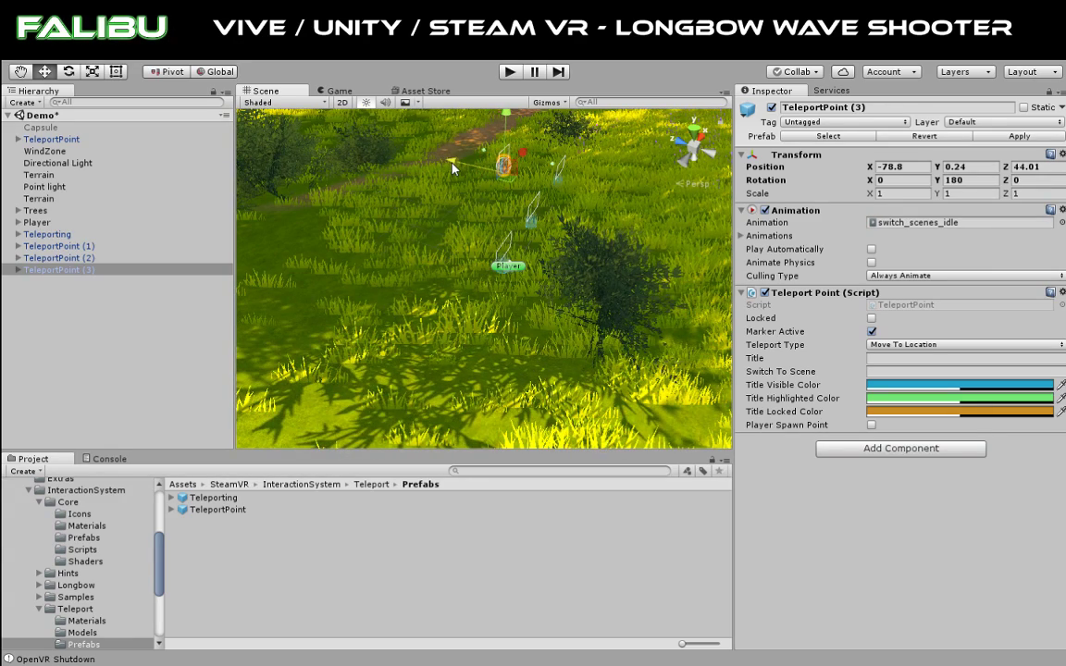
{"action": "key", "text": "ctrl+d"}
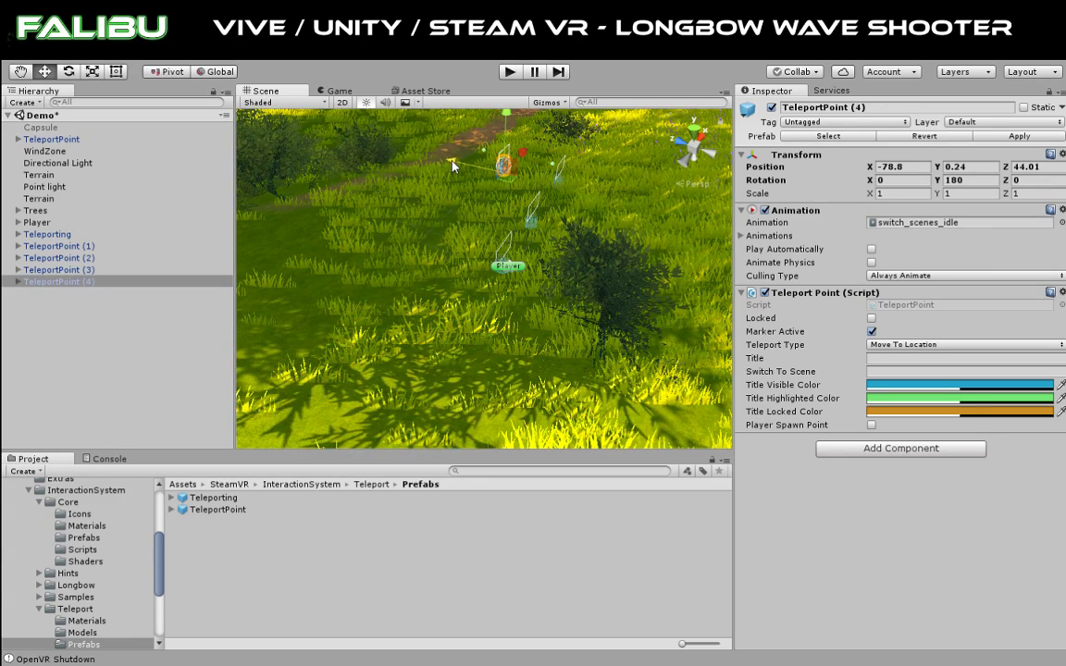
{"action": "left_click_drag", "start_coordinate": [452, 168], "coordinate": [387, 137]}
Step: Duplicate the newest teleport point and move the copy along the dirt path to X about -74.46, Z about 48.08
{"action": "scroll", "coordinate": [444, 121], "scroll_direction": "down", "scroll_amount": 5}
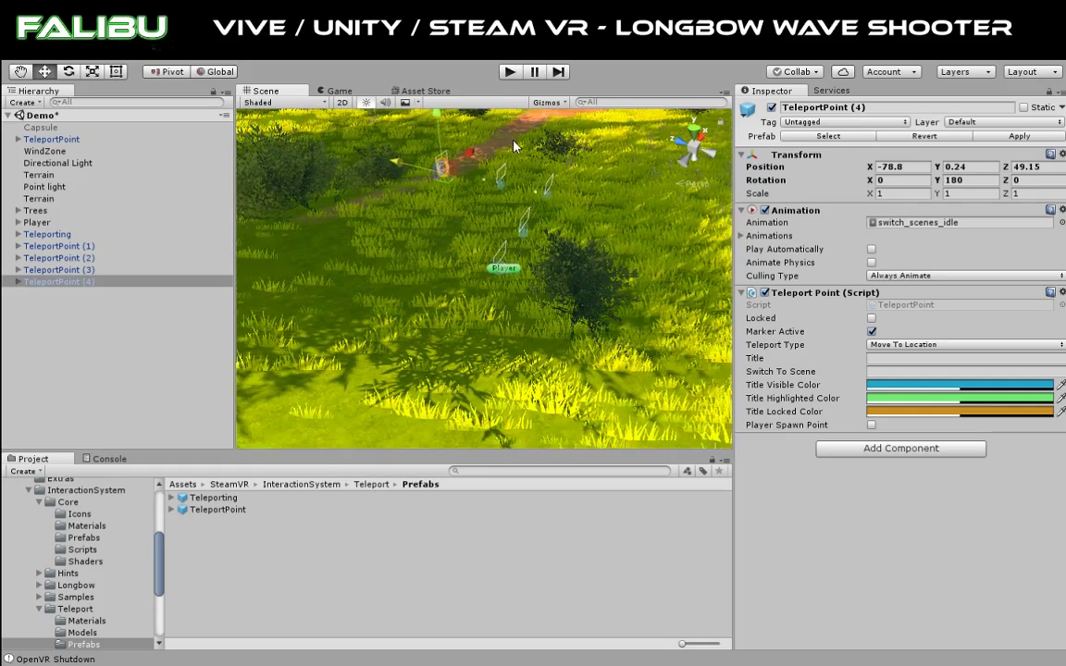
{"action": "middle_click_drag", "start_coordinate": [516, 147], "coordinate": [528, 172]}
{"action": "left_click_drag", "start_coordinate": [529, 173], "coordinate": [547, 421], "text": "alt"}
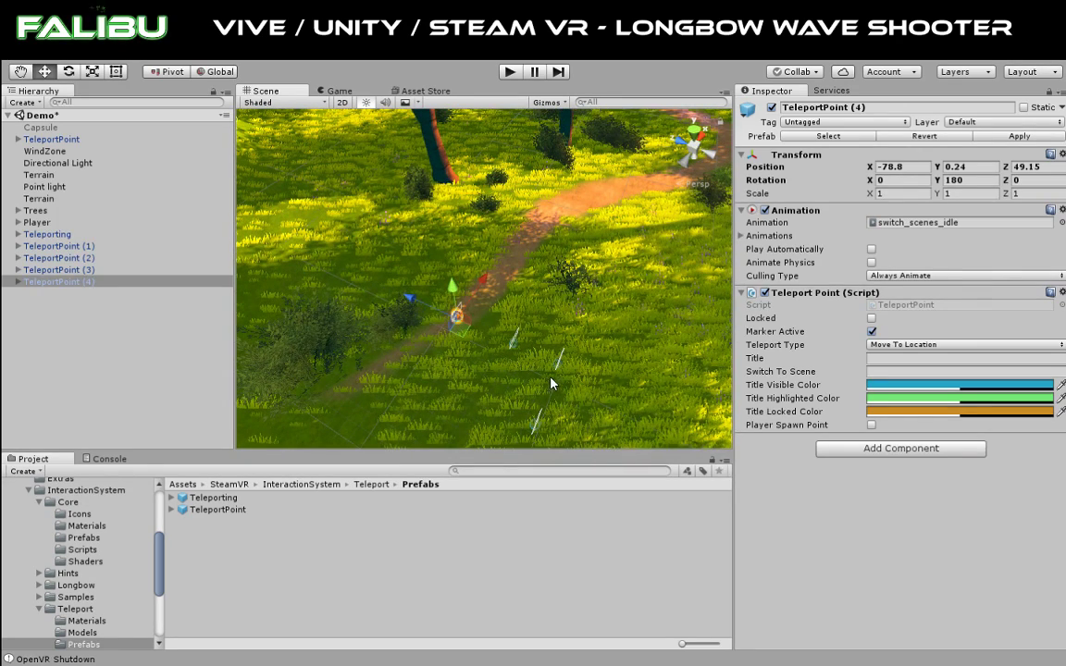
{"action": "key", "text": "ctrl+d"}
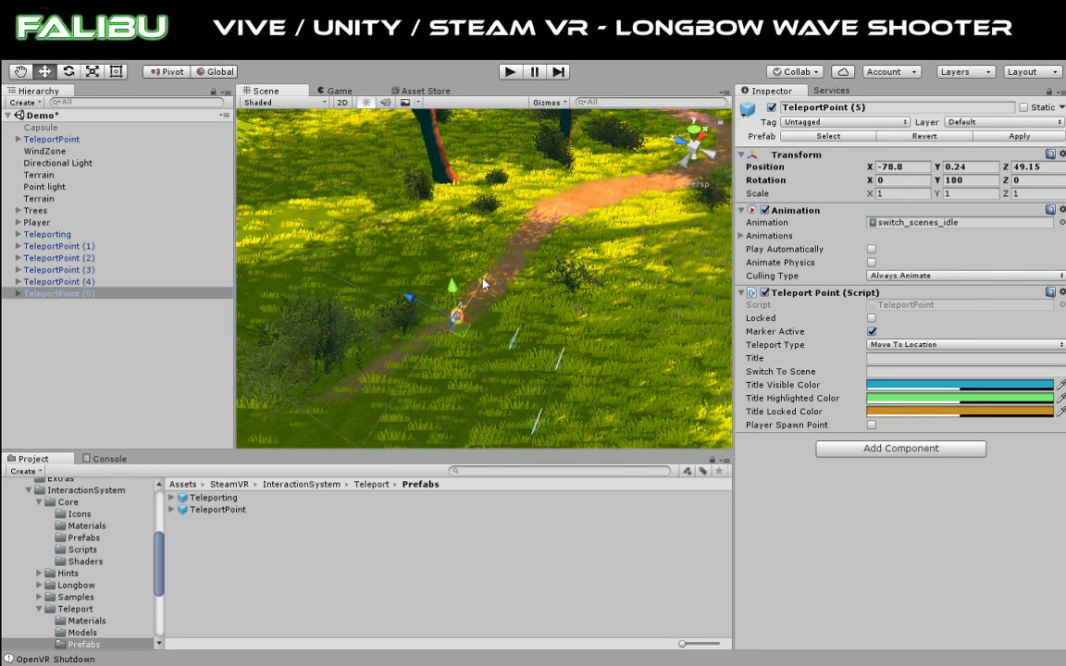
{"action": "left_click_drag", "start_coordinate": [482, 283], "coordinate": [526, 257]}
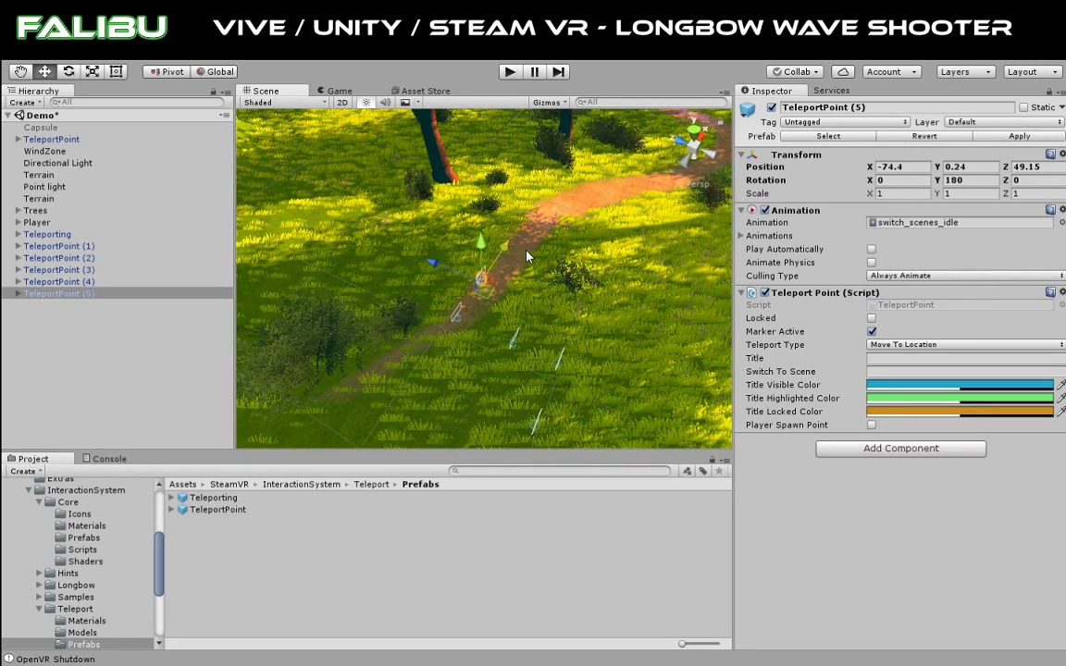
{"action": "left_click_drag", "start_coordinate": [435, 263], "coordinate": [446, 269]}
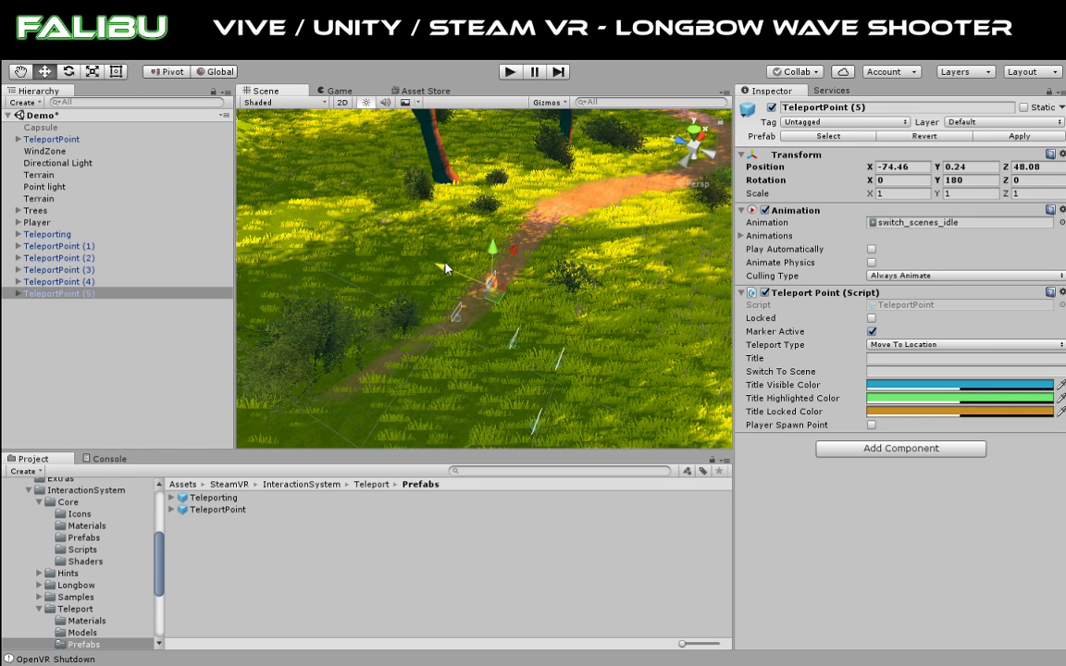
Step: Make two more teleport point copies, placing them farther forward along the dirt path
{"action": "key", "text": "ctrl+d"}
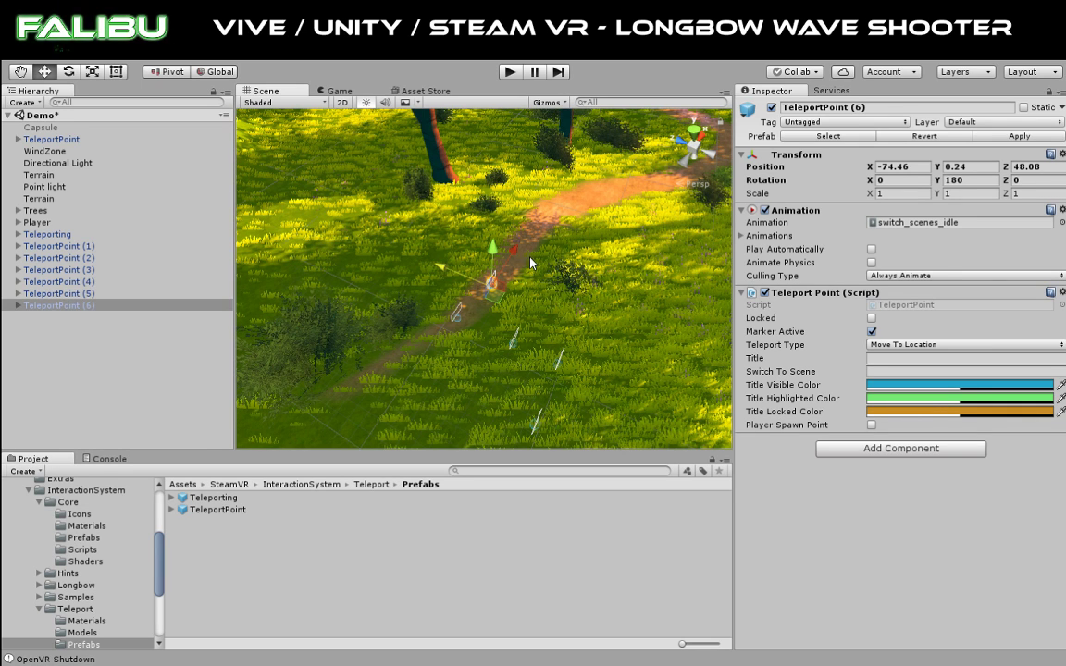
{"action": "left_click_drag", "start_coordinate": [514, 250], "coordinate": [566, 203]}
{"action": "key", "text": "ctrl+d"}
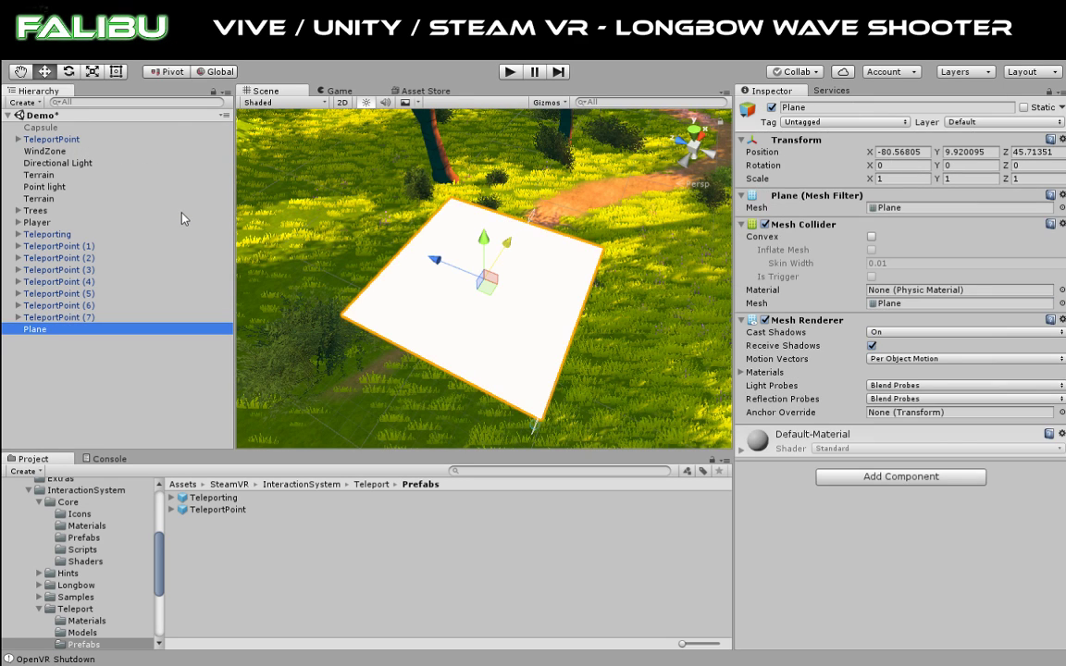
Step: Set the plane's Y position to 0 and move it over the dirt path at X about -55.8, Z about 42.91
{"action": "left_click_drag", "start_coordinate": [440, 280], "coordinate": [474, 217], "text": "alt"}
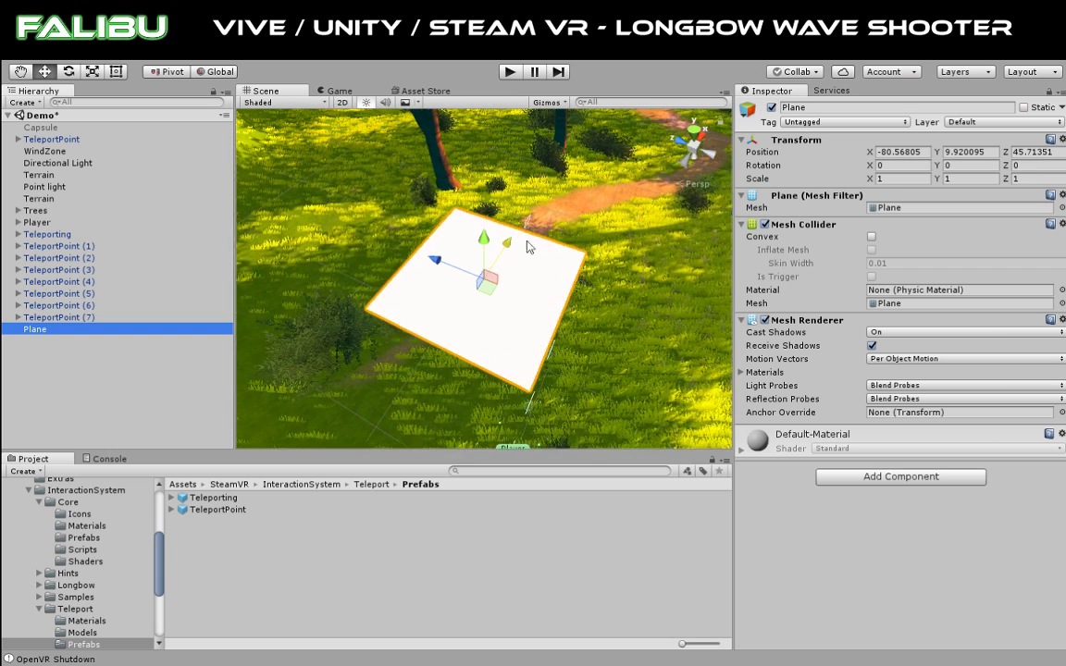
{"action": "left_click", "coordinate": [966, 151]}
{"action": "type", "text": "0"}
{"action": "key", "text": "Tab"}
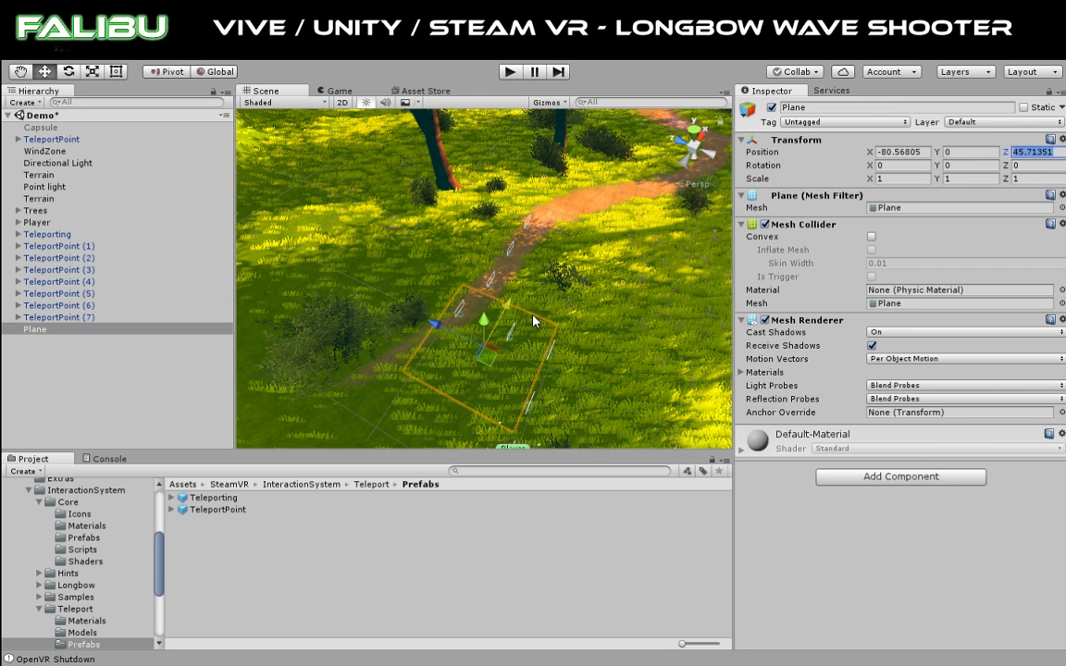
{"action": "left_click_drag", "start_coordinate": [510, 304], "coordinate": [584, 159]}
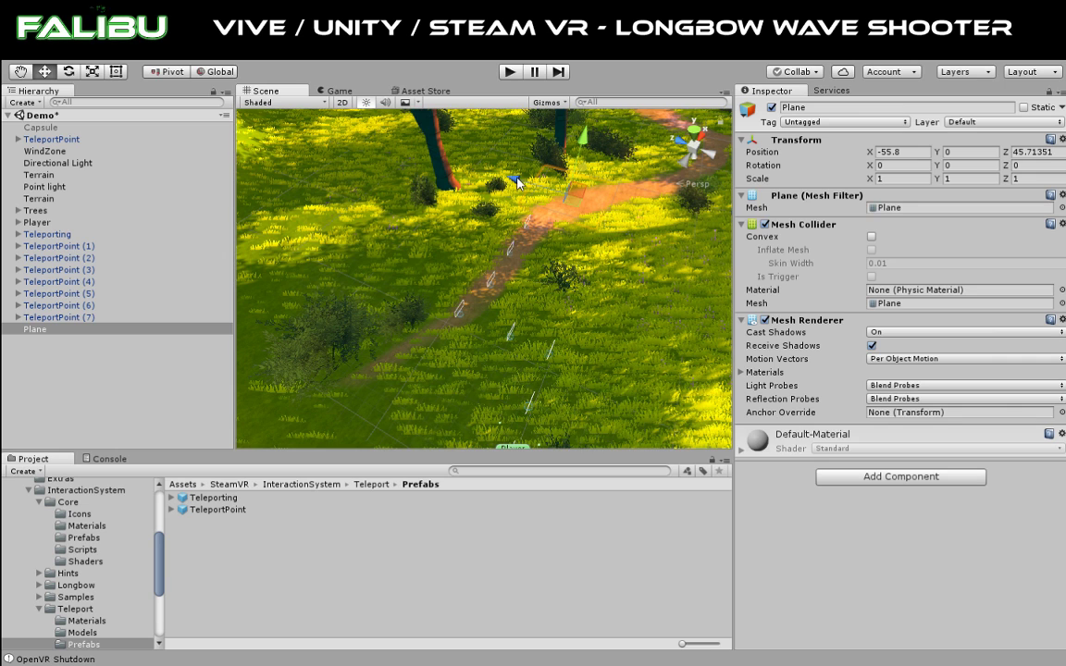
{"action": "left_click_drag", "start_coordinate": [465, 159], "coordinate": [535, 181]}
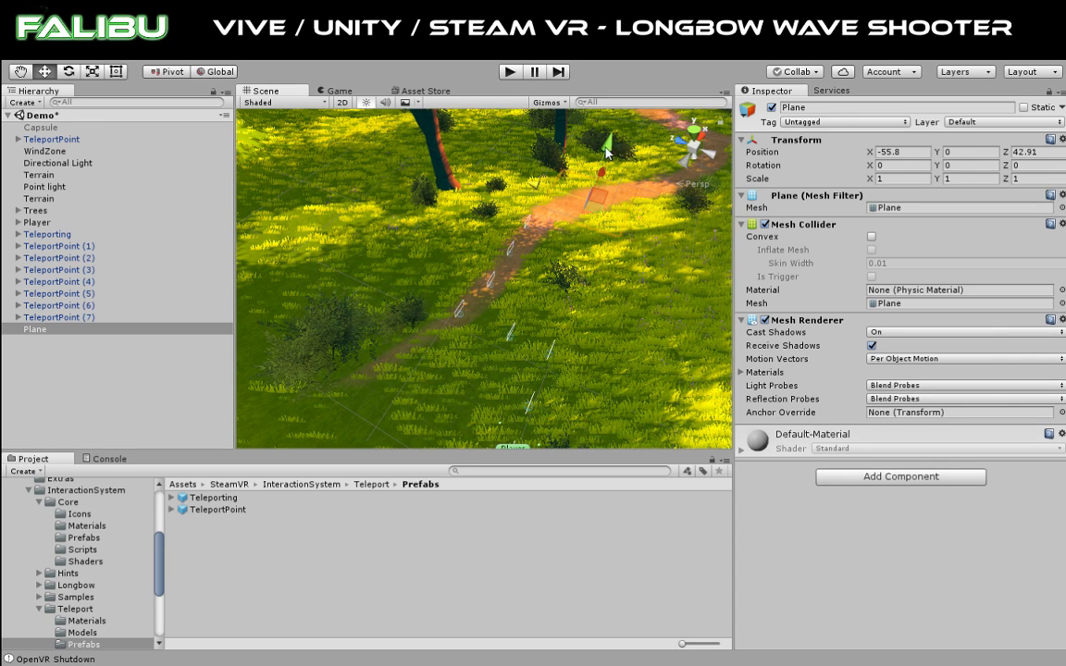
Step: Adjust the plane's height to Y about 0.25 so it sits just above the path
{"action": "left_click_drag", "start_coordinate": [606, 153], "coordinate": [613, 142]}
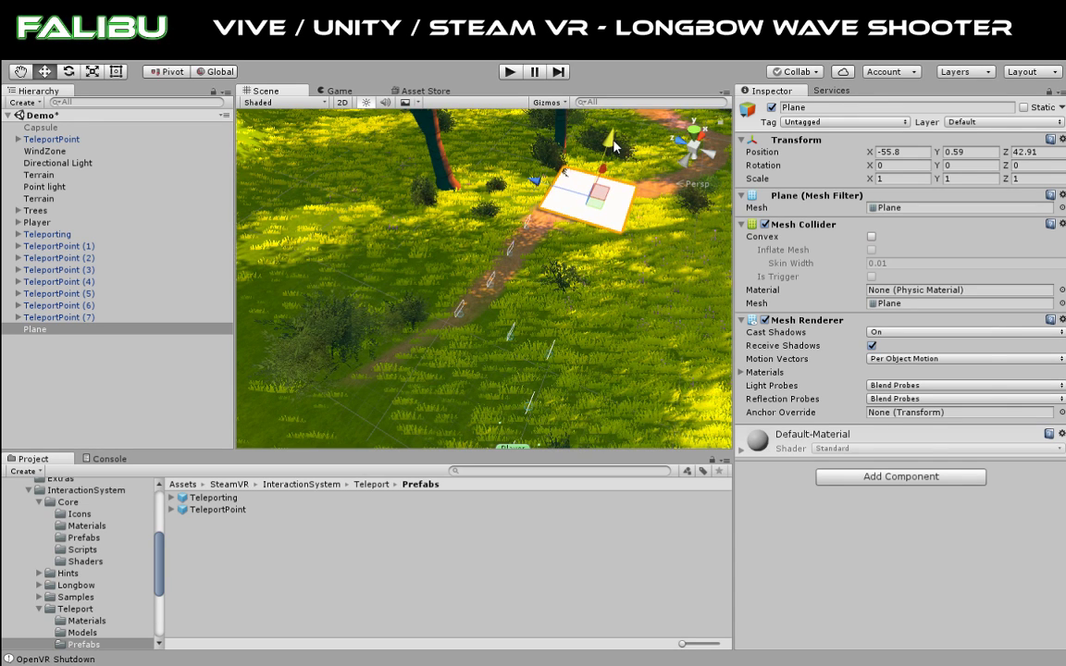
{"action": "scroll", "coordinate": [599, 203], "scroll_direction": "up", "scroll_amount": 2}
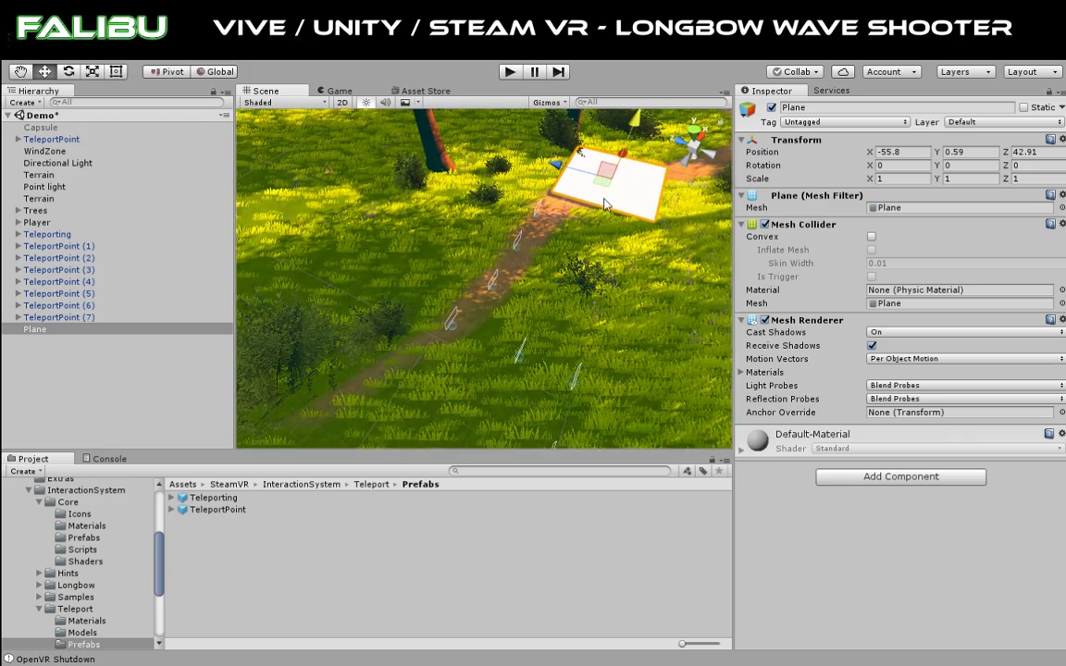
{"action": "key", "text": "f"}
{"action": "scroll", "coordinate": [420, 269], "scroll_direction": "up", "scroll_amount": 2}
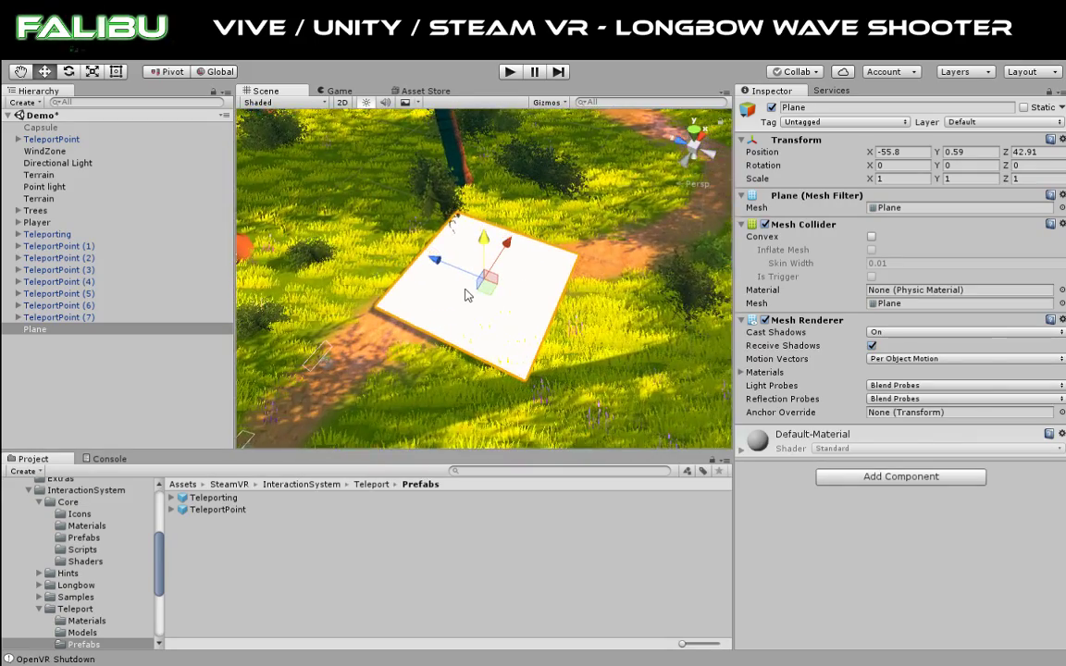
{"action": "scroll", "coordinate": [468, 294], "scroll_direction": "up", "scroll_amount": 2}
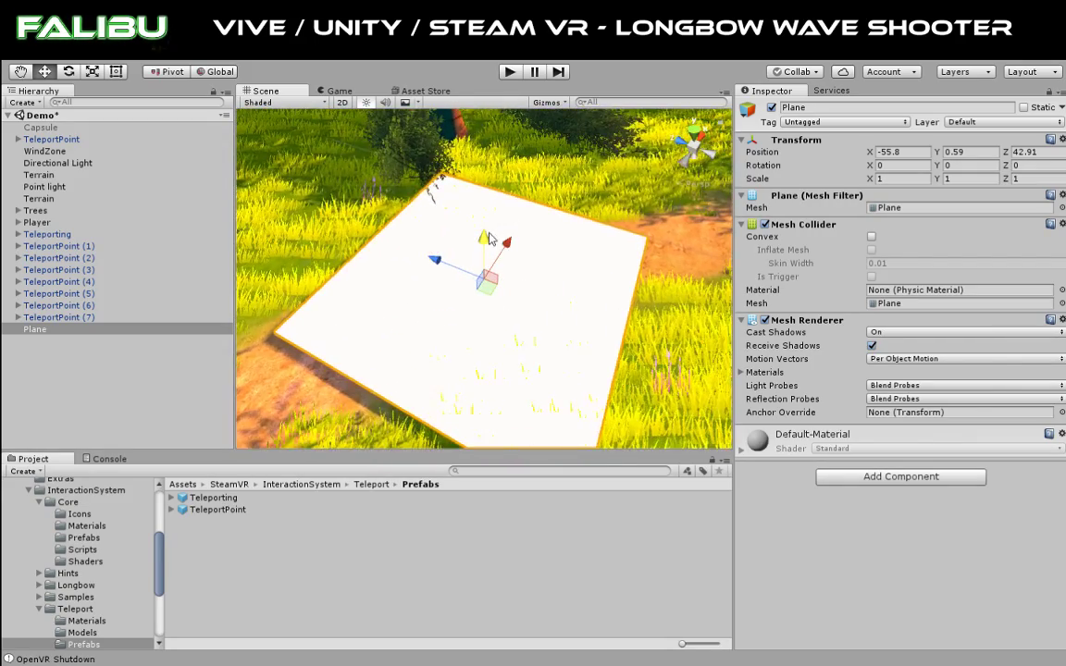
{"action": "left_click_drag", "start_coordinate": [484, 240], "coordinate": [485, 244]}
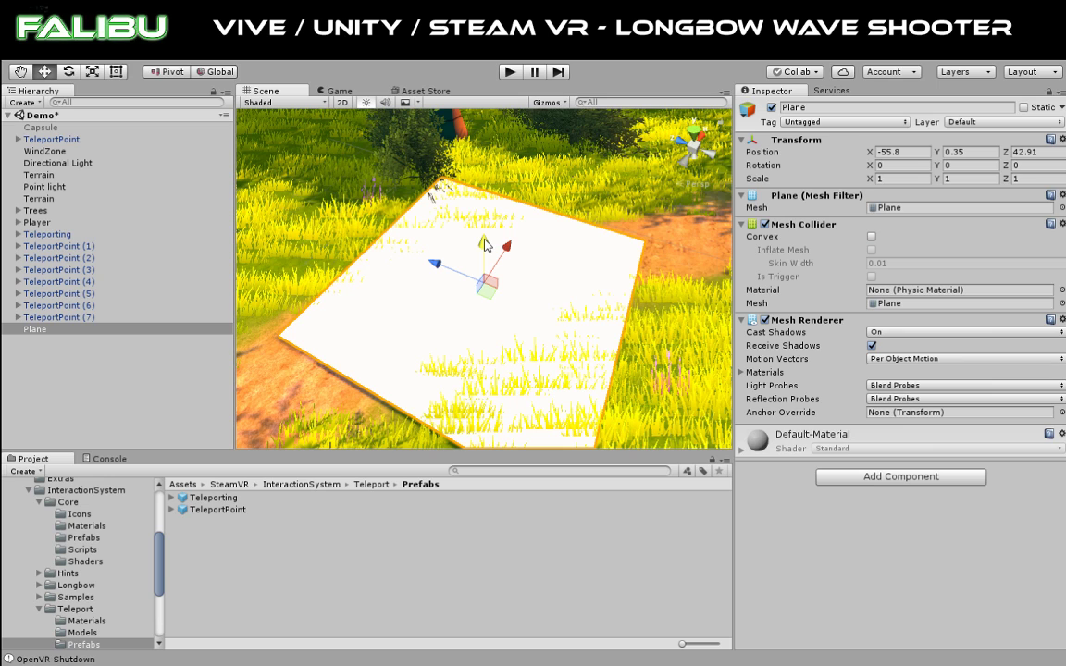
{"action": "left_click_drag", "start_coordinate": [485, 243], "coordinate": [486, 247]}
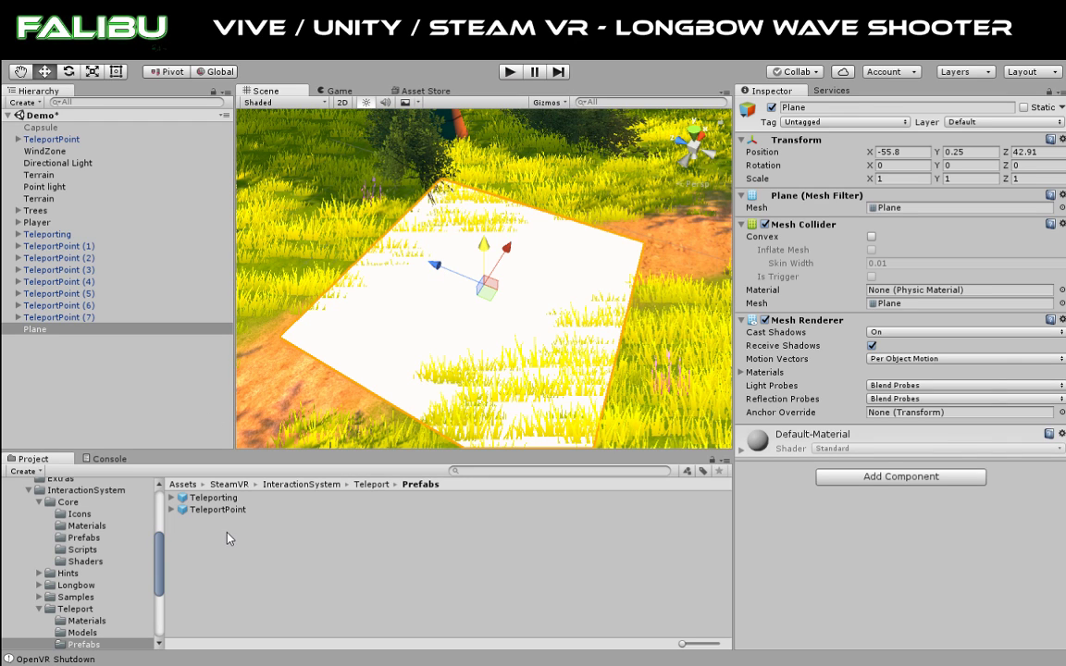
{"action": "left_click", "coordinate": [306, 485]}
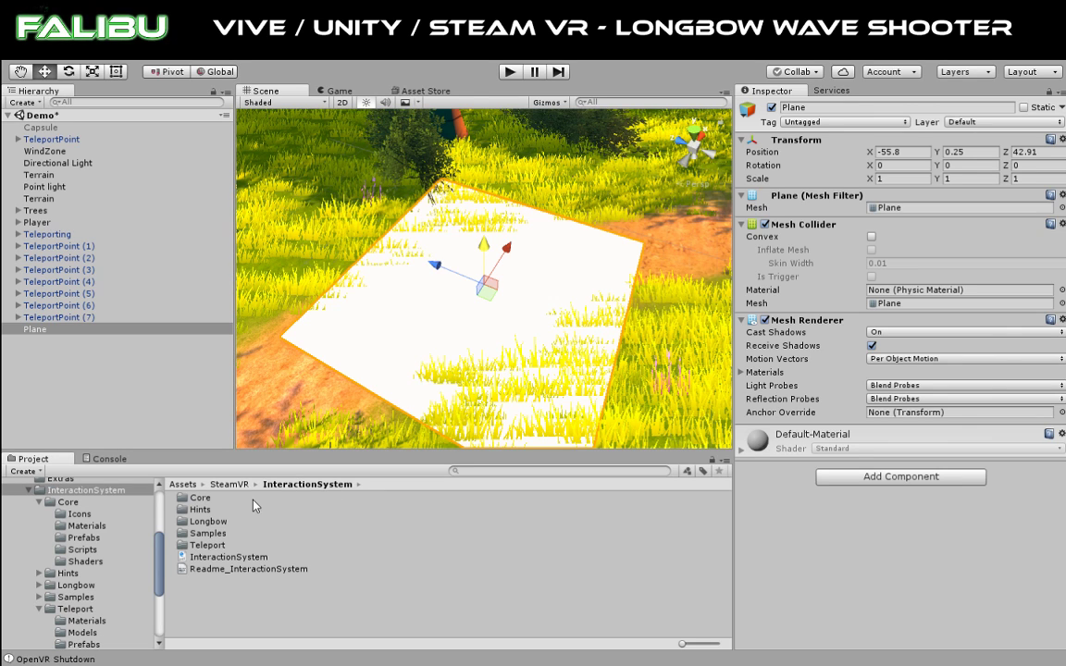
{"action": "double_click", "coordinate": [182, 499]}
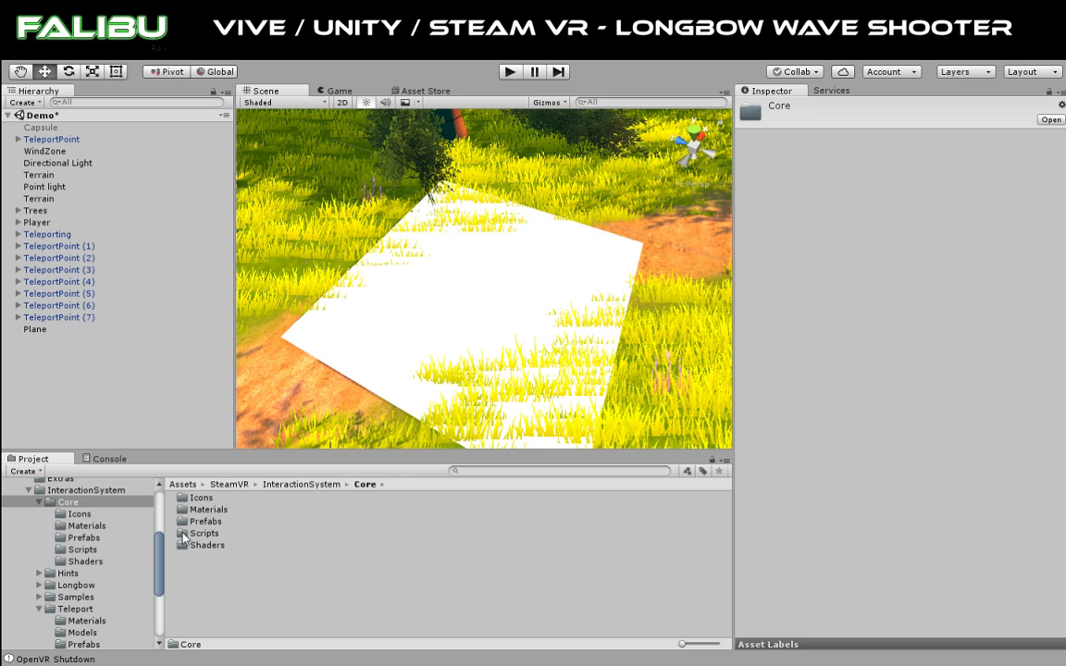
{"action": "double_click", "coordinate": [183, 534]}
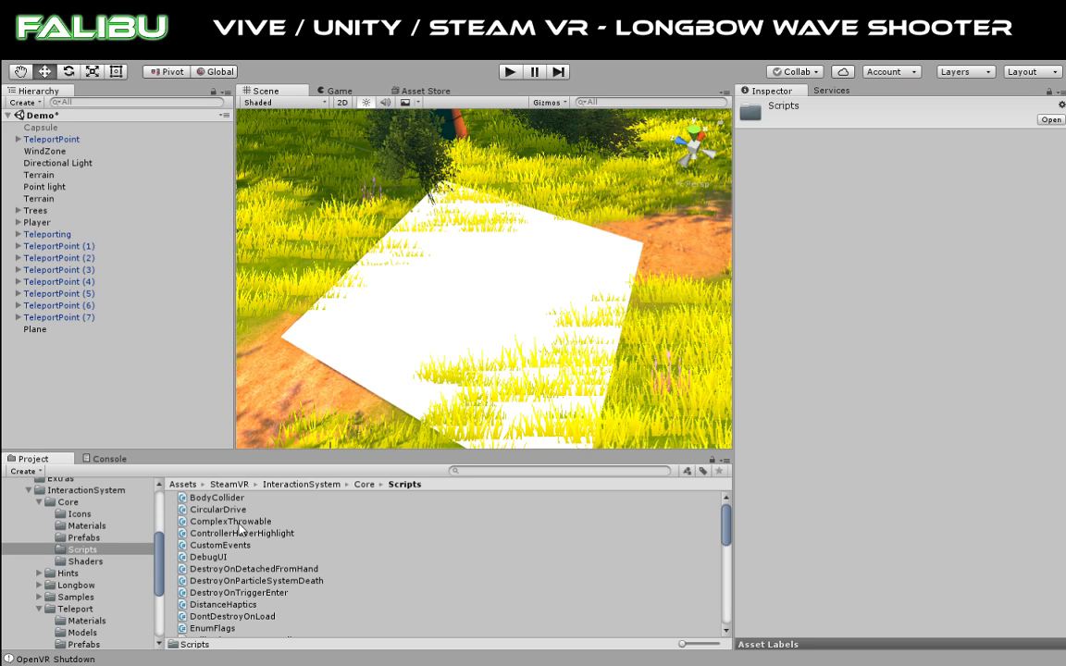
{"action": "scroll", "coordinate": [239, 528], "scroll_direction": "down", "scroll_amount": 10}
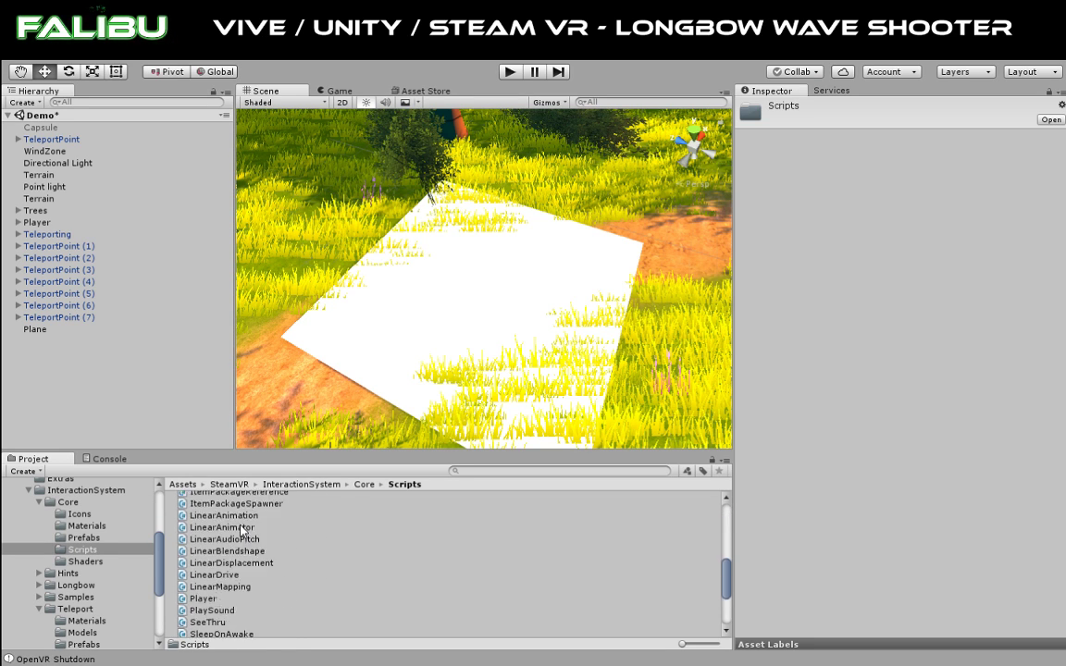
{"action": "scroll", "coordinate": [242, 531], "scroll_direction": "down", "scroll_amount": 3}
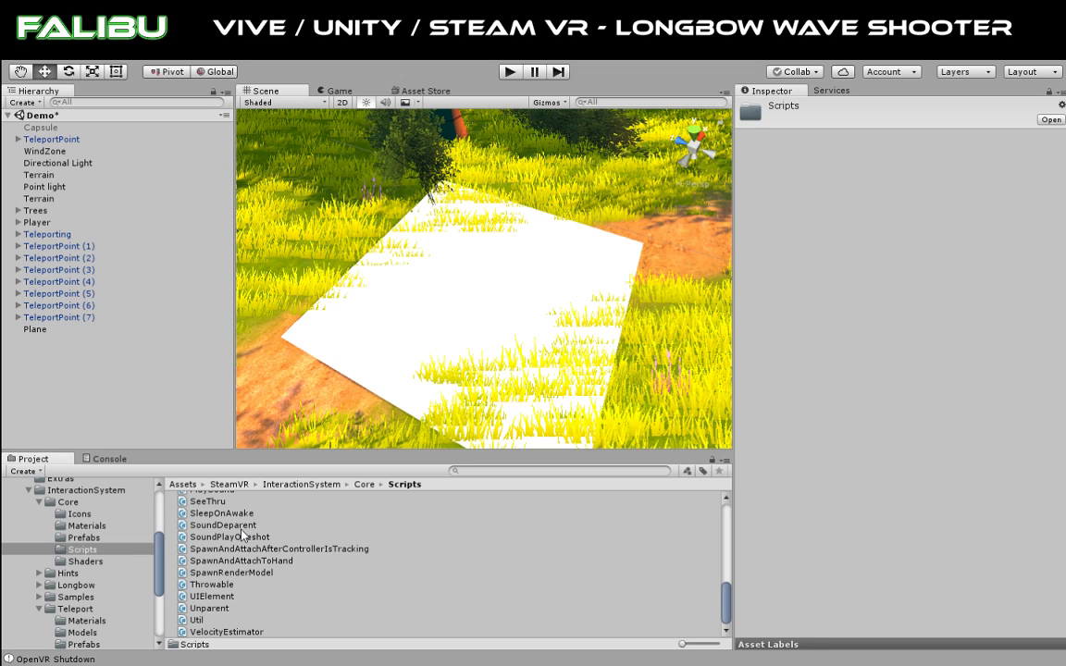
Step: Attach the TeleportArea script from SteamVR's InteractionSystem/Teleport/Scripts folder to the plane and select the plane
{"action": "left_click", "coordinate": [268, 485]}
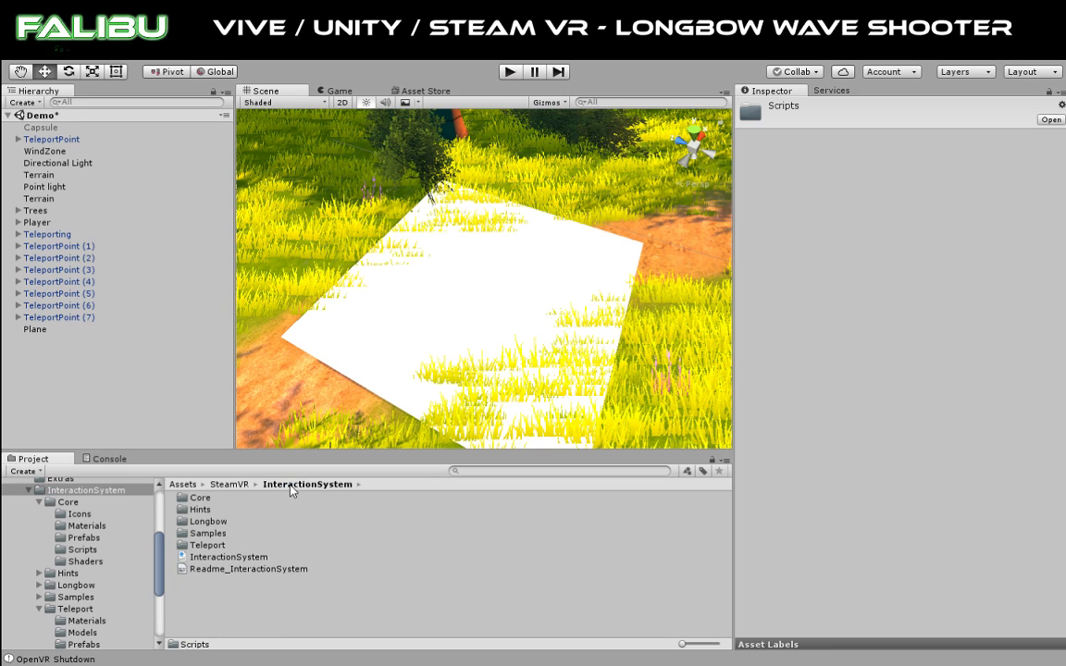
{"action": "double_click", "coordinate": [182, 546]}
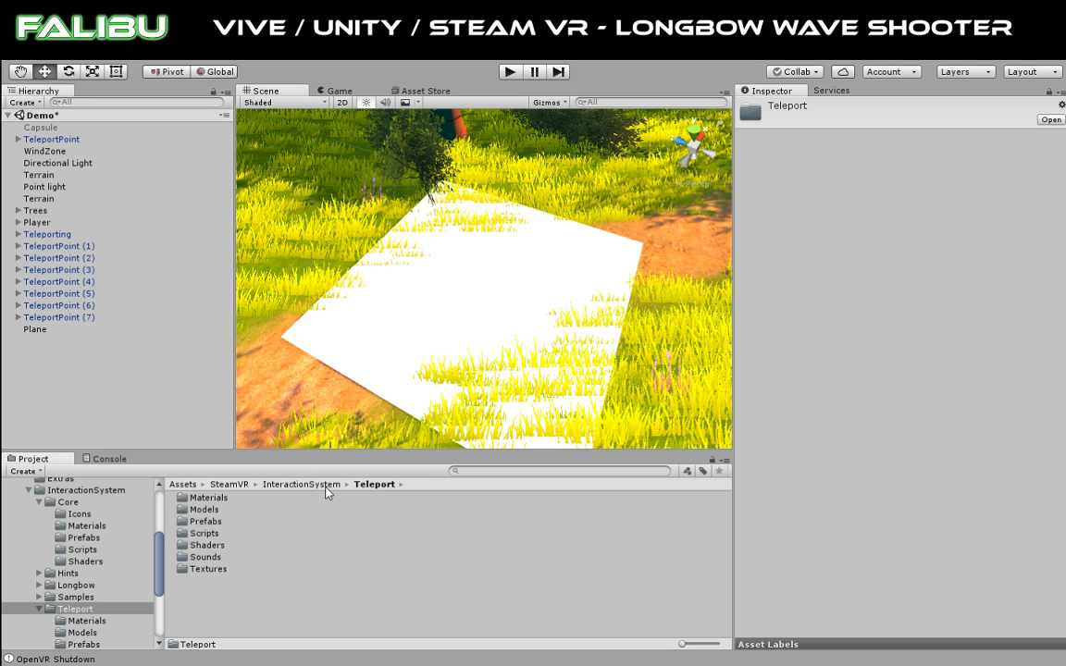
{"action": "double_click", "coordinate": [184, 535]}
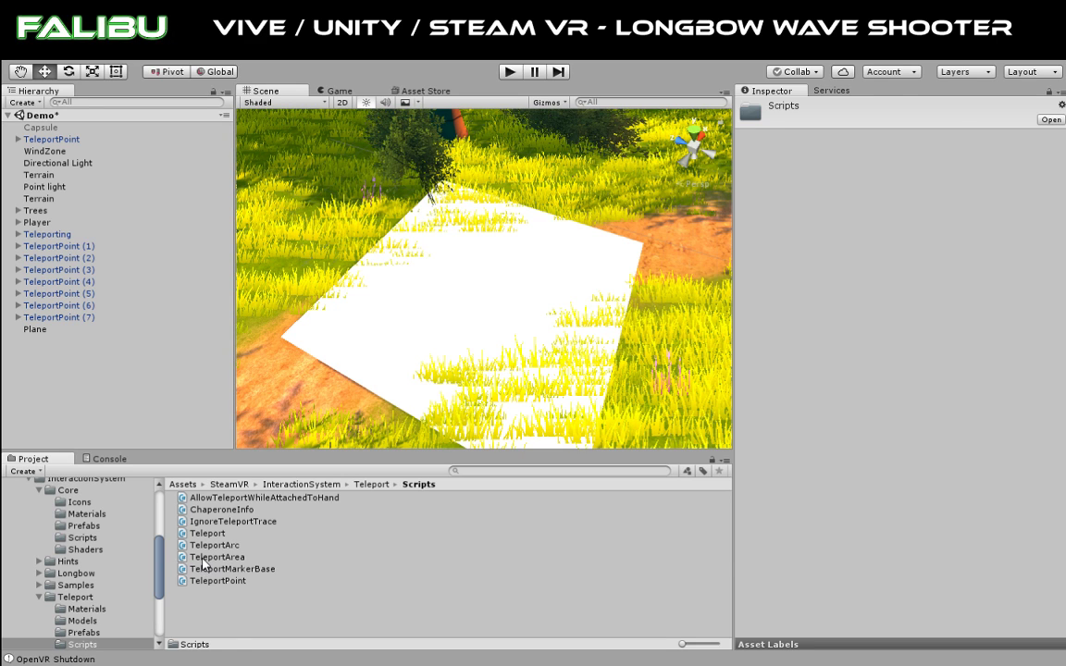
{"action": "left_click", "coordinate": [202, 559]}
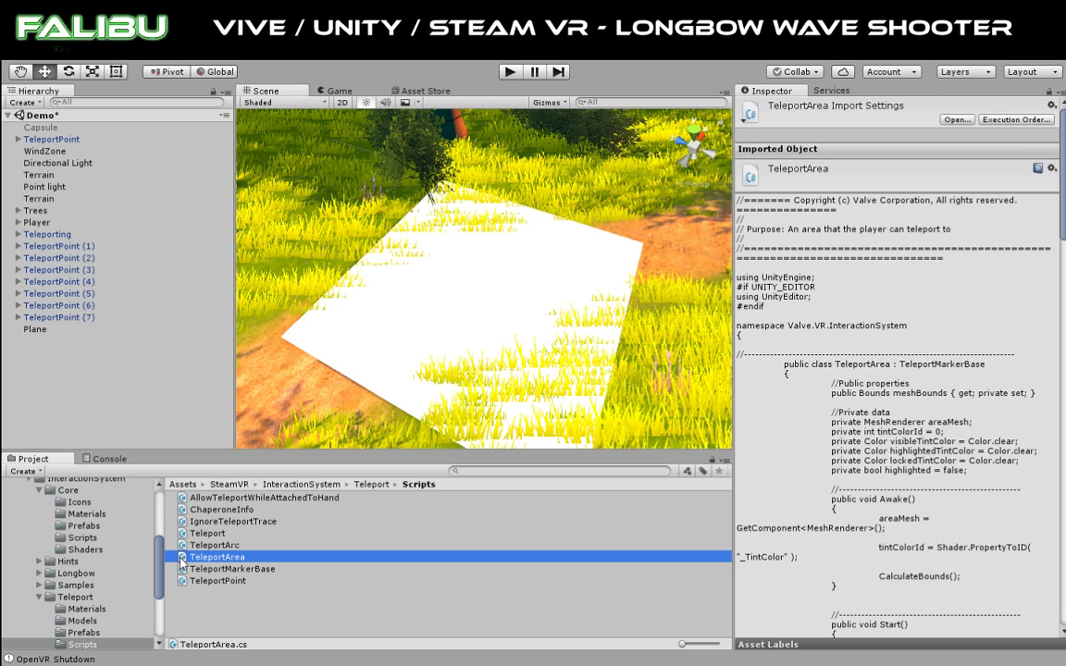
{"action": "left_click_drag", "start_coordinate": [183, 553], "coordinate": [34, 333]}
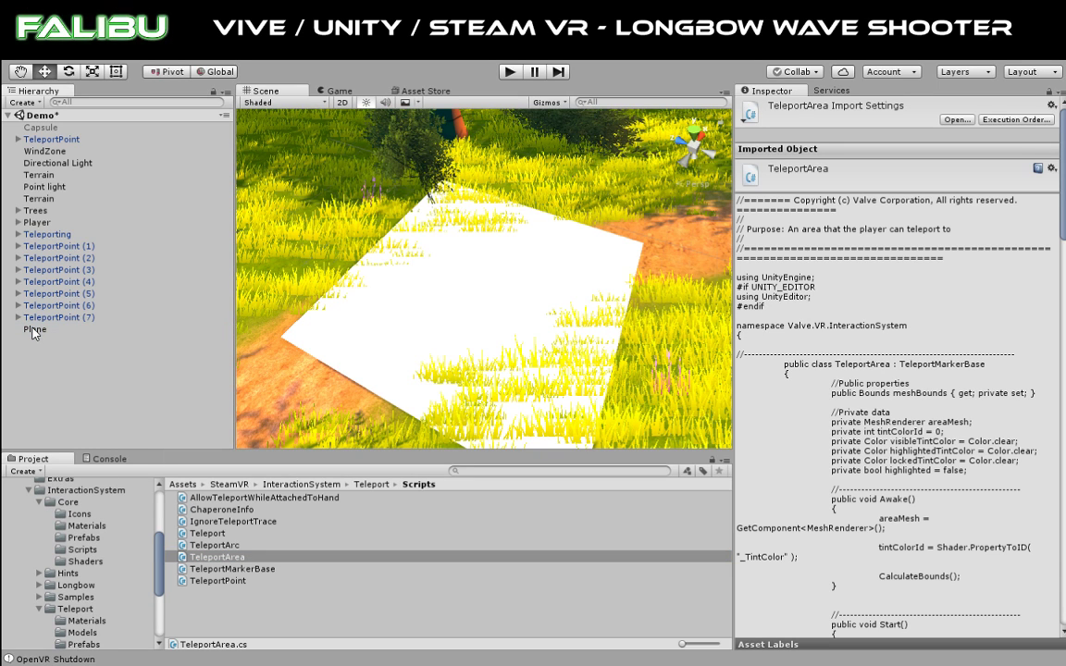
{"action": "left_click", "coordinate": [33, 330]}
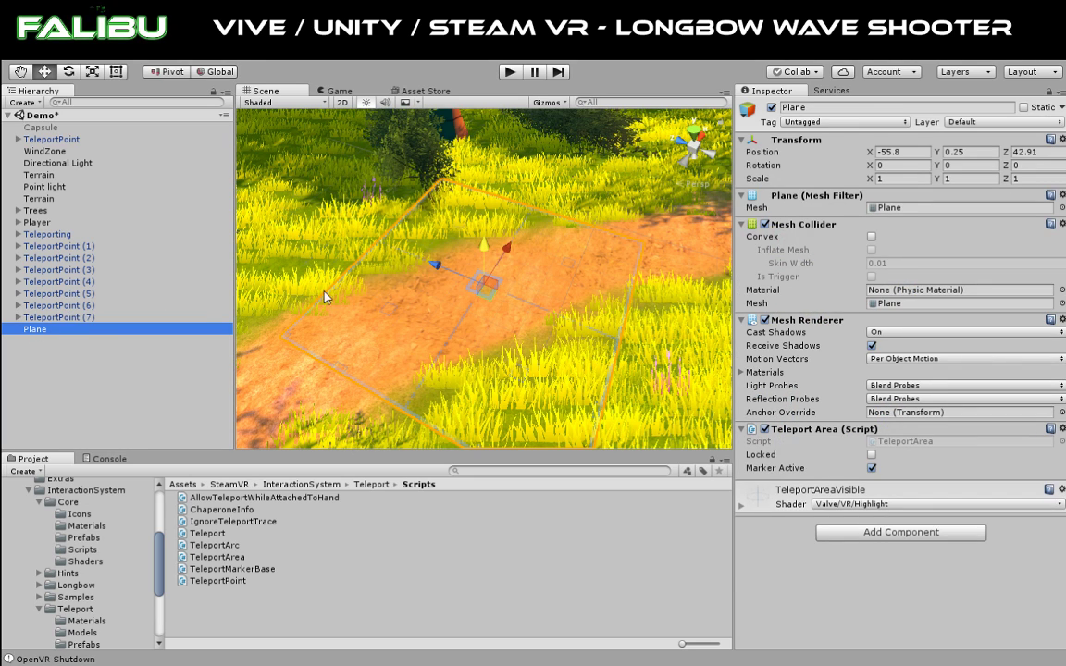
Step: Move the teleport area plane back along the X axis to about -57.53 and examine its placement on the path up close
{"action": "left_click_drag", "start_coordinate": [583, 276], "coordinate": [444, 286], "text": "alt"}
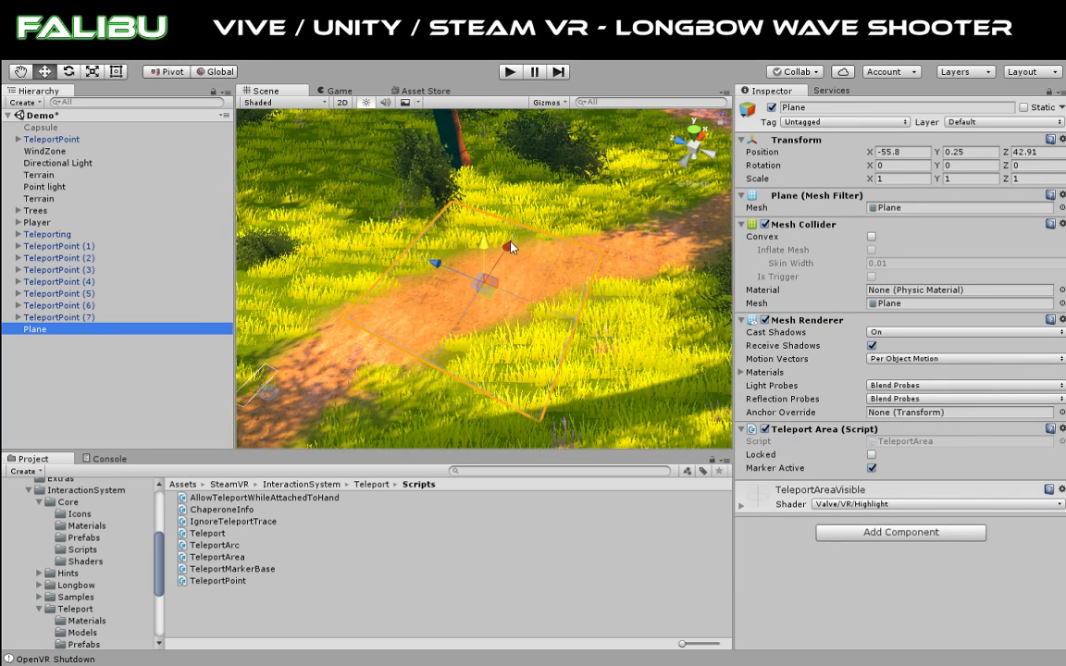
{"action": "left_click_drag", "start_coordinate": [509, 247], "coordinate": [485, 266]}
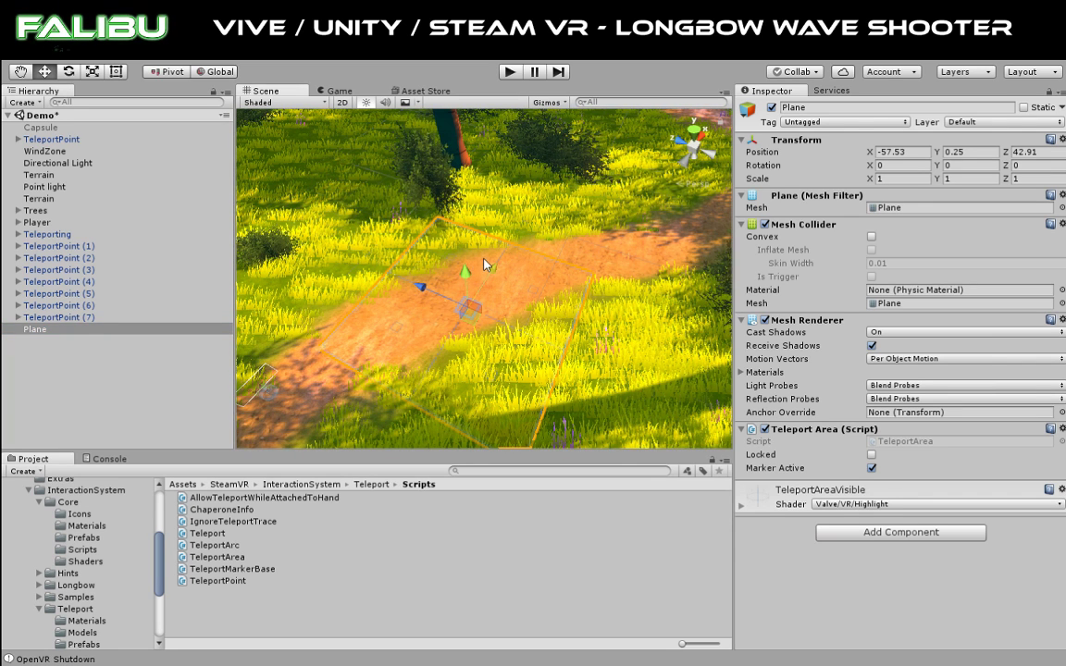
{"action": "scroll", "coordinate": [509, 217], "scroll_direction": "up", "scroll_amount": 2}
{"action": "left_click_drag", "start_coordinate": [509, 216], "coordinate": [487, 250], "text": "alt"}
{"action": "scroll", "coordinate": [495, 238], "scroll_direction": "up", "scroll_amount": 6}
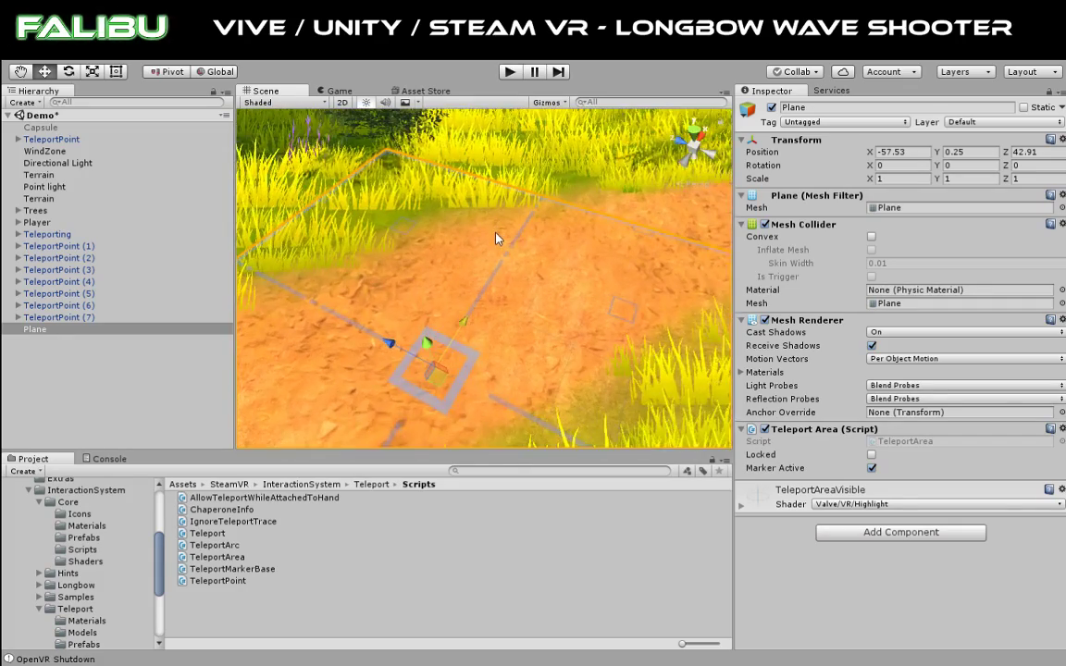
{"action": "scroll", "coordinate": [495, 239], "scroll_direction": "up", "scroll_amount": 2}
{"action": "mouse_move", "coordinate": [499, 236]}
{"action": "left_mouse_down", "text": "alt"}
{"action": "mouse_move", "coordinate": [507, 220]}
{"action": "mouse_move", "coordinate": [558, 224]}
{"action": "mouse_move", "coordinate": [681, 198]}
{"action": "mouse_move", "coordinate": [722, 158]}
{"action": "mouse_move", "coordinate": [648, 171]}
{"action": "mouse_move", "coordinate": [447, 175]}
{"action": "mouse_move", "coordinate": [274, 291]}
{"action": "mouse_move", "coordinate": [267, 309]}
{"action": "mouse_move", "coordinate": [466, 172]}
{"action": "mouse_move", "coordinate": [688, 147]}
{"action": "mouse_move", "coordinate": [700, 156]}
{"action": "mouse_move", "coordinate": [692, 145]}
{"action": "mouse_move", "coordinate": [657, 179]}
{"action": "mouse_move", "coordinate": [326, 180]}
{"action": "mouse_move", "coordinate": [484, 191]}
{"action": "mouse_move", "coordinate": [499, 212]}
{"action": "mouse_move", "coordinate": [369, 207]}
{"action": "mouse_move", "coordinate": [349, 200]}
{"action": "mouse_move", "coordinate": [580, 203]}
{"action": "mouse_move", "coordinate": [444, 201]}
{"action": "mouse_move", "coordinate": [417, 185]}
{"action": "mouse_move", "coordinate": [571, 207]}
{"action": "mouse_move", "coordinate": [482, 199]}
{"action": "mouse_move", "coordinate": [514, 219]}
{"action": "mouse_move", "coordinate": [416, 195]}
{"action": "mouse_move", "coordinate": [583, 197]}
{"action": "mouse_move", "coordinate": [435, 199]}
{"action": "mouse_move", "coordinate": [353, 180]}
{"action": "mouse_move", "coordinate": [386, 164]}
{"action": "mouse_move", "coordinate": [483, 190]}
{"action": "mouse_move", "coordinate": [407, 278]}
{"action": "mouse_move", "coordinate": [518, 241]}
{"action": "left_mouse_up", "text": "alt"}
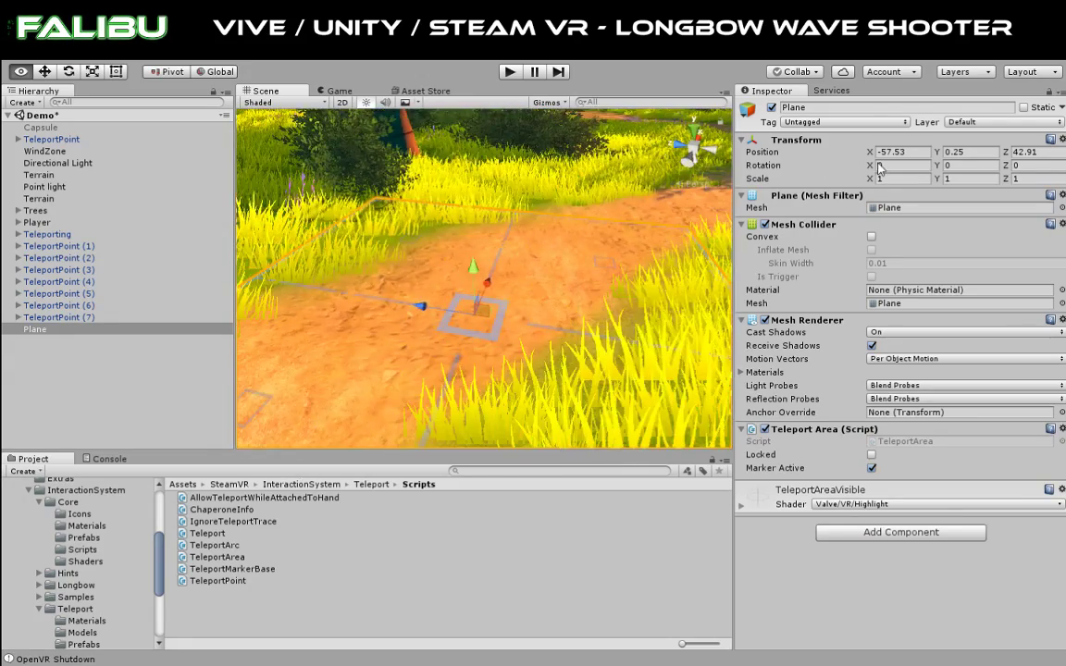
{"action": "left_click_drag", "start_coordinate": [880, 168], "coordinate": [6, 156], "text": "alt"}
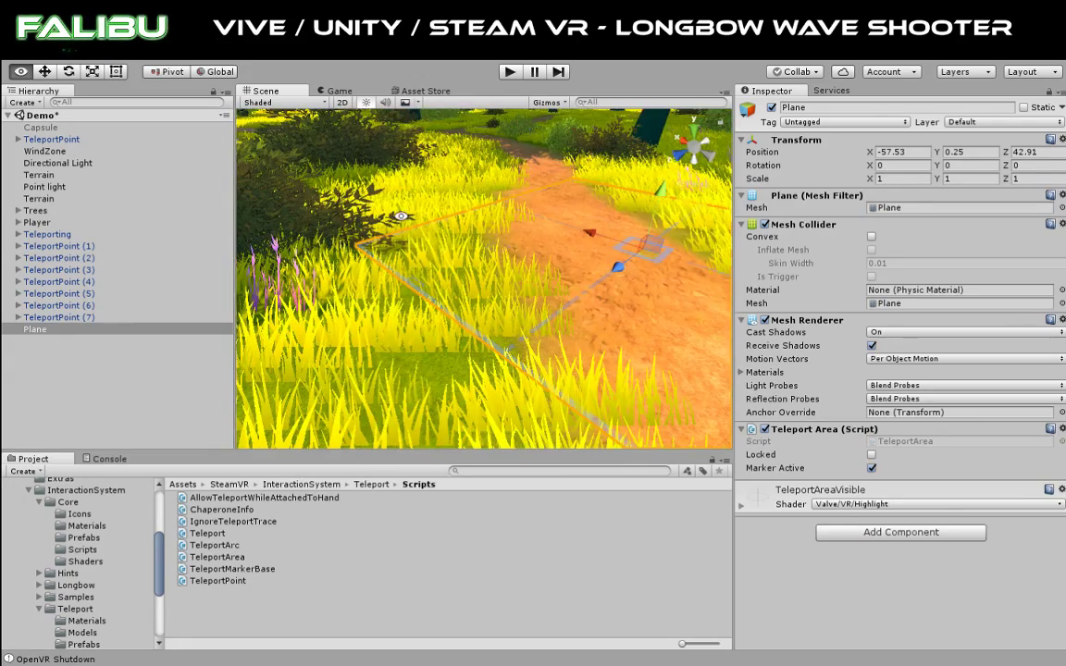
Step: Play-test the scene to try teleporting onto the new teleport area plane, and stop play mode
{"action": "mouse_move", "coordinate": [318, 182]}
{"action": "left_mouse_down", "text": "alt"}
{"action": "mouse_move", "coordinate": [411, 199]}
{"action": "mouse_move", "coordinate": [461, 162]}
{"action": "mouse_move", "coordinate": [421, 178]}
{"action": "mouse_move", "coordinate": [369, 162]}
{"action": "mouse_move", "coordinate": [576, 162]}
{"action": "mouse_move", "coordinate": [592, 173]}
{"action": "mouse_move", "coordinate": [583, 159]}
{"action": "mouse_move", "coordinate": [581, 262]}
{"action": "left_mouse_up", "text": "alt"}
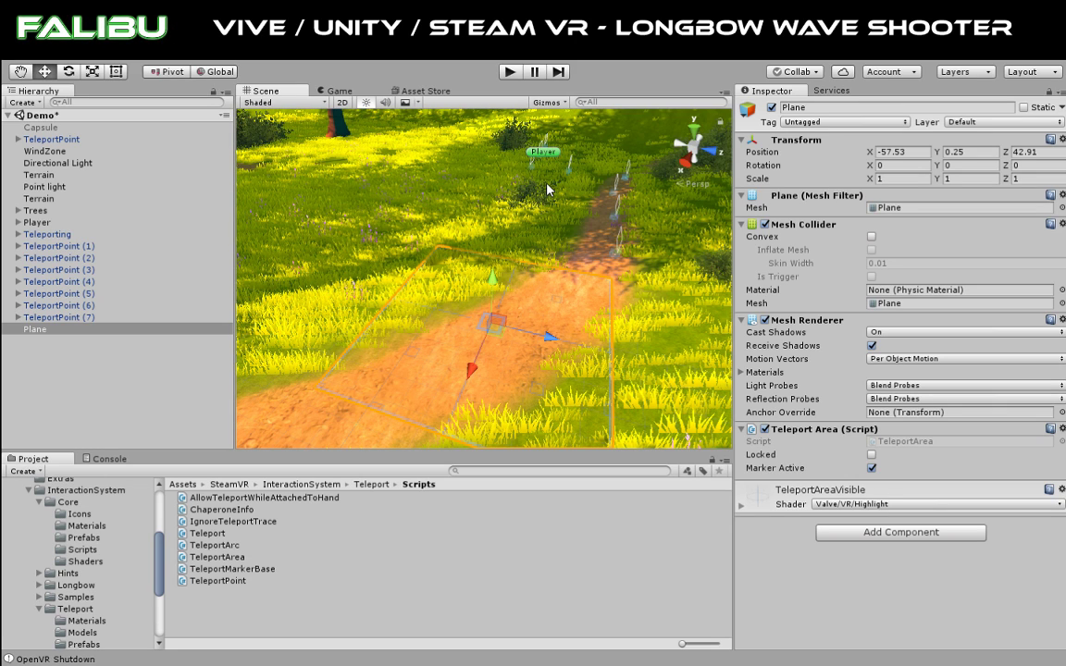
{"action": "left_click", "coordinate": [513, 73]}
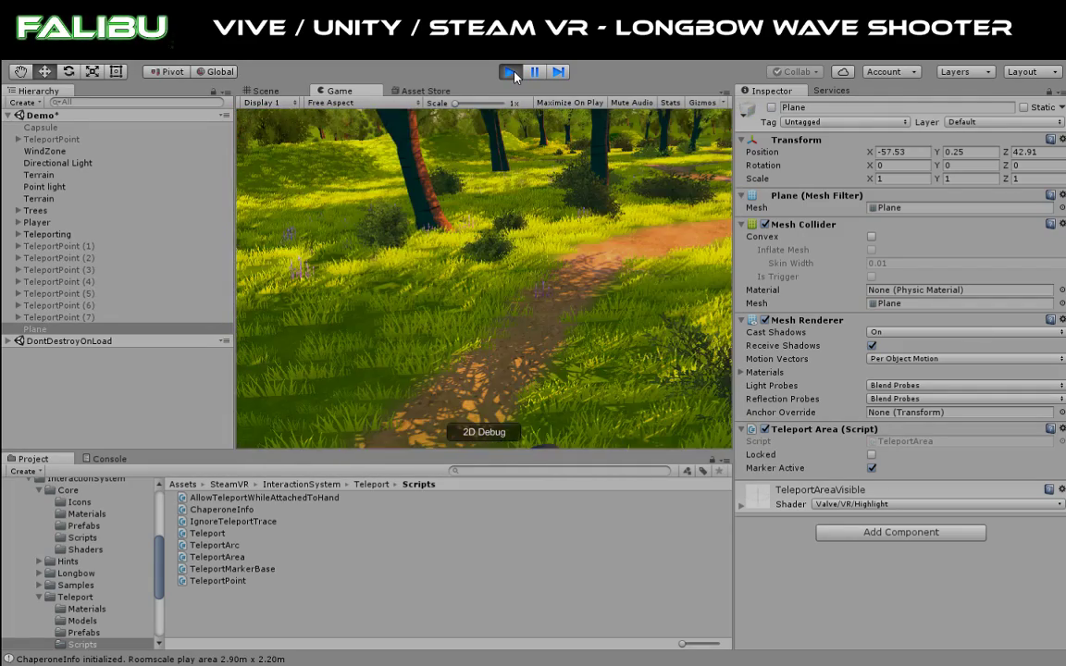
{"action": "left_click", "coordinate": [512, 72]}
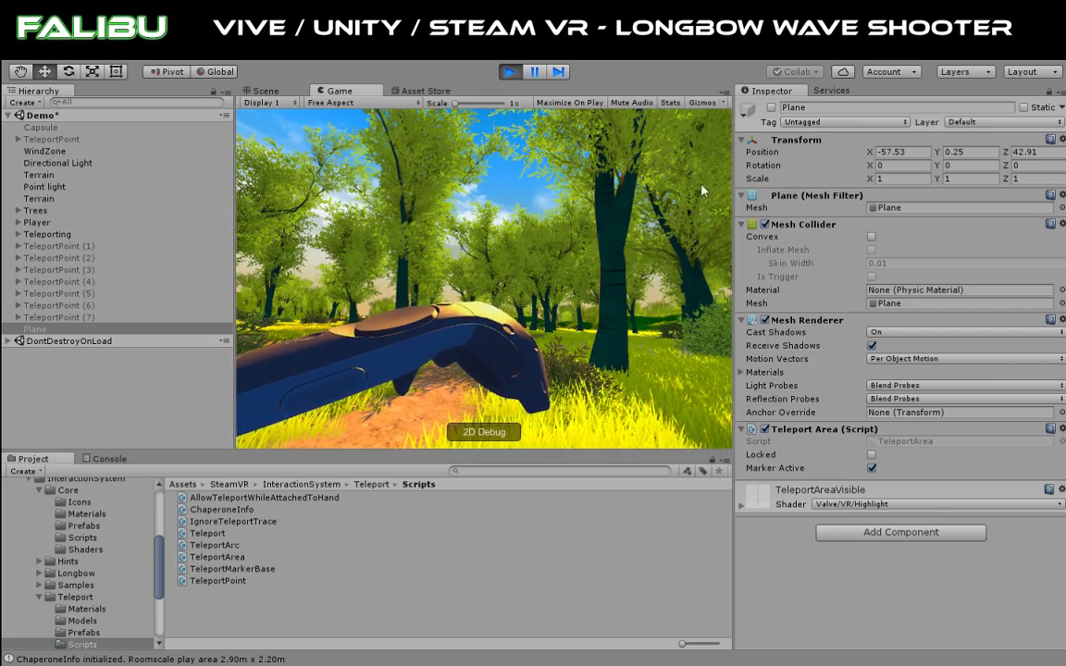
{"action": "left_click", "coordinate": [517, 73]}
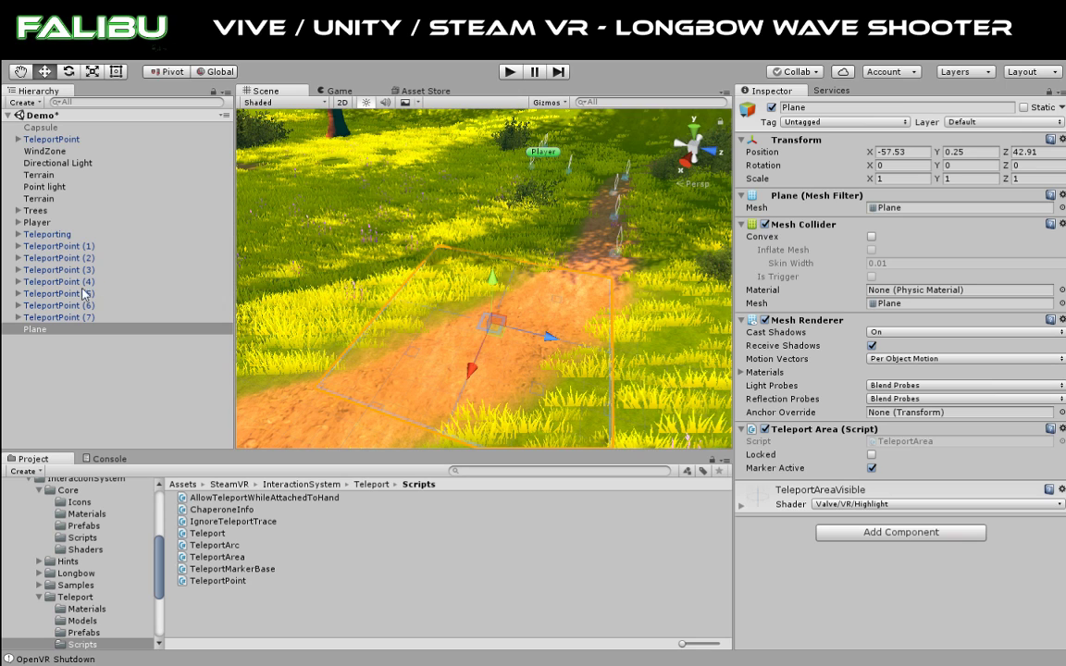
Step: Set the Player object's scale to 1 on the X, Y and Z axes
{"action": "left_click", "coordinate": [42, 222]}
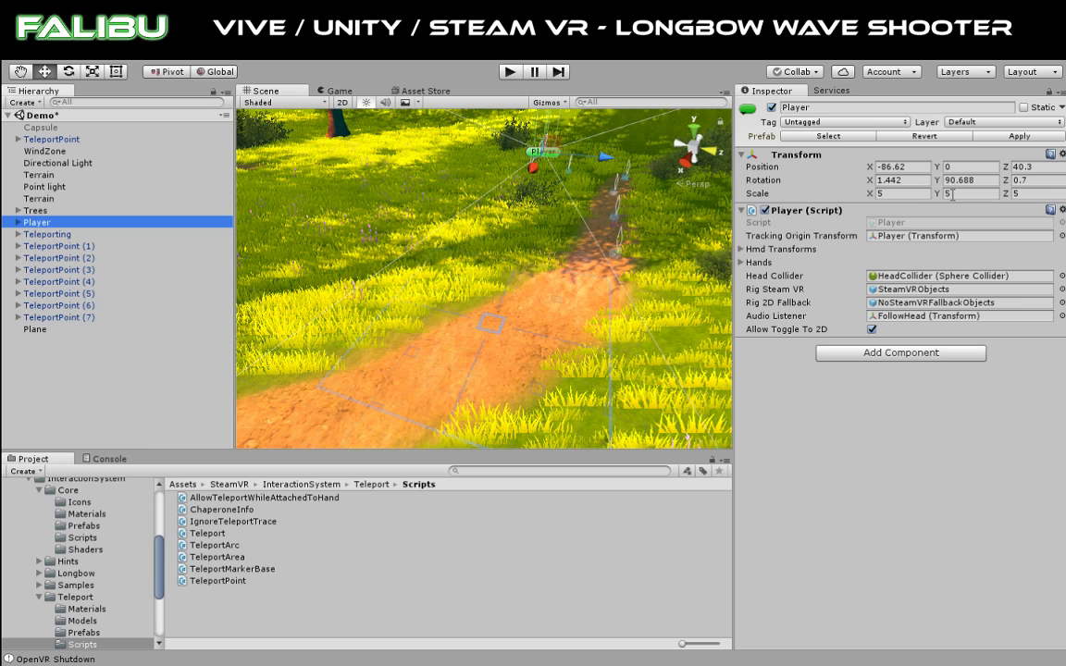
{"action": "left_click", "coordinate": [890, 194]}
{"action": "type", "text": "1"}
{"action": "key", "text": "Tab"}
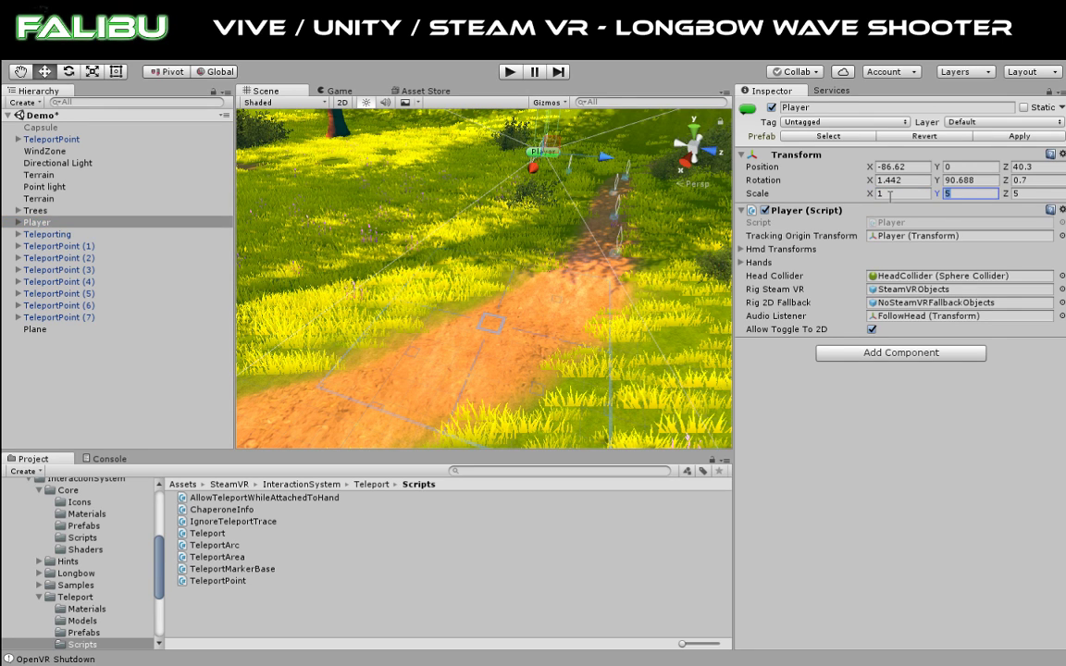
{"action": "type", "text": "1"}
{"action": "key", "text": "Tab"}
{"action": "type", "text": "1"}
{"action": "key", "text": "Return"}
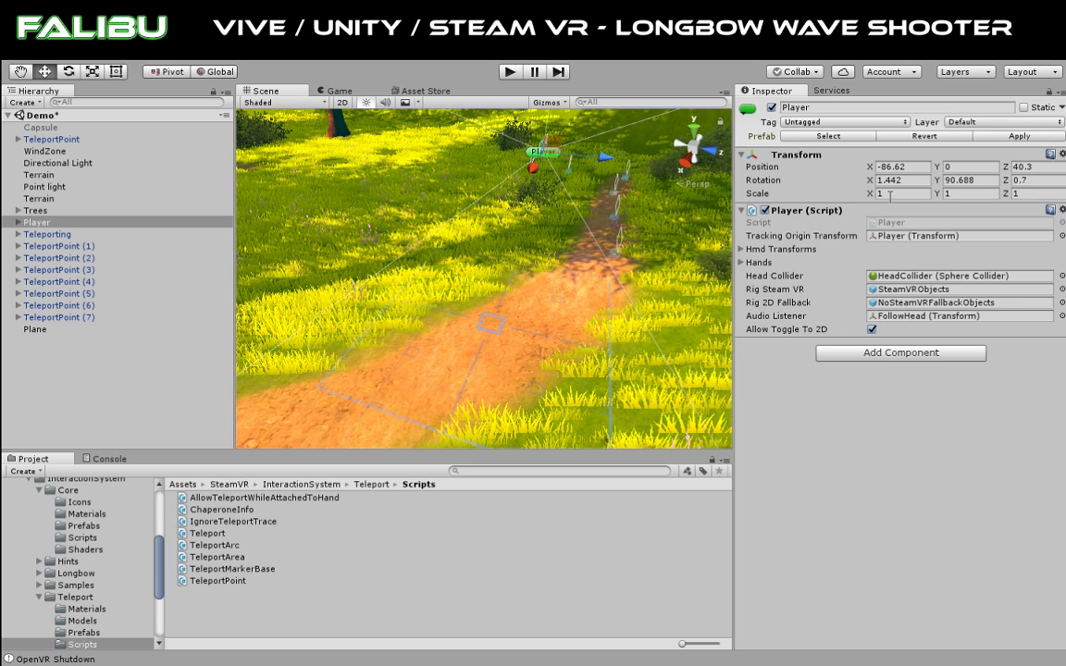
Step: Play-test the scene with the rescaled Player, stop play mode, and inspect the Player next to the teleport points
{"action": "left_click", "coordinate": [510, 72]}
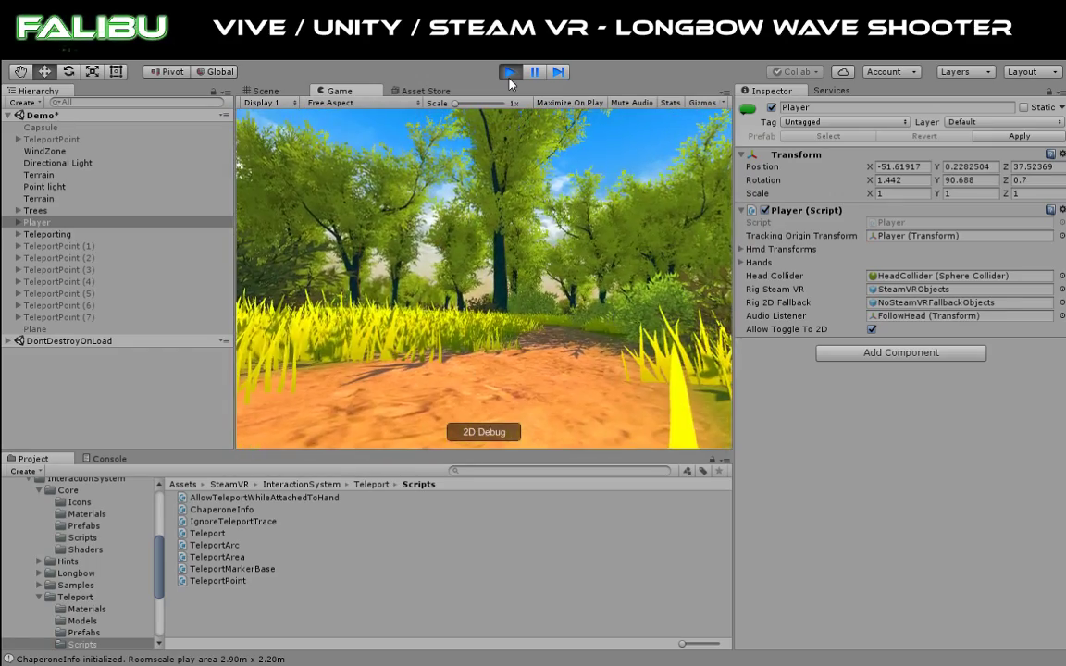
{"action": "left_click", "coordinate": [509, 78]}
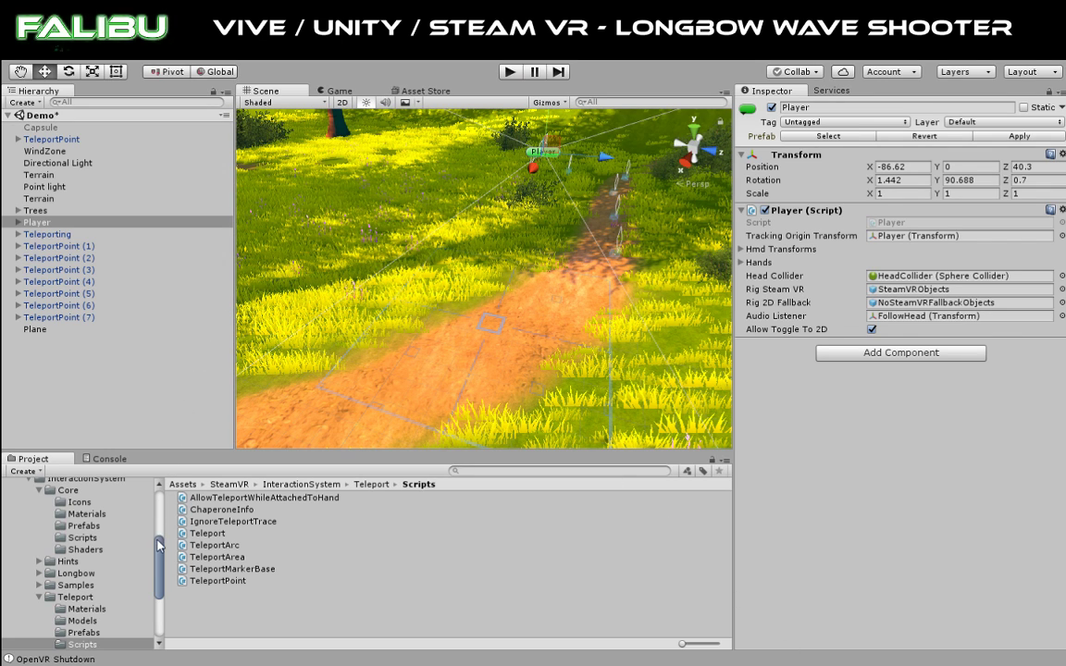
{"action": "key", "text": "f"}
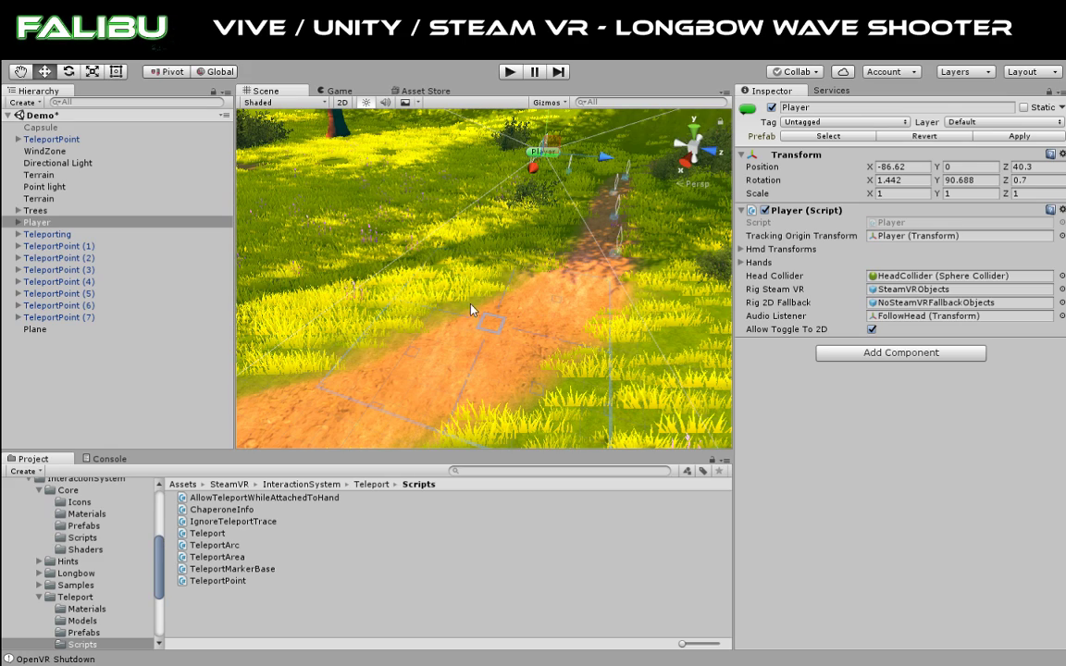
{"action": "scroll", "coordinate": [562, 219], "scroll_direction": "down", "scroll_amount": 5}
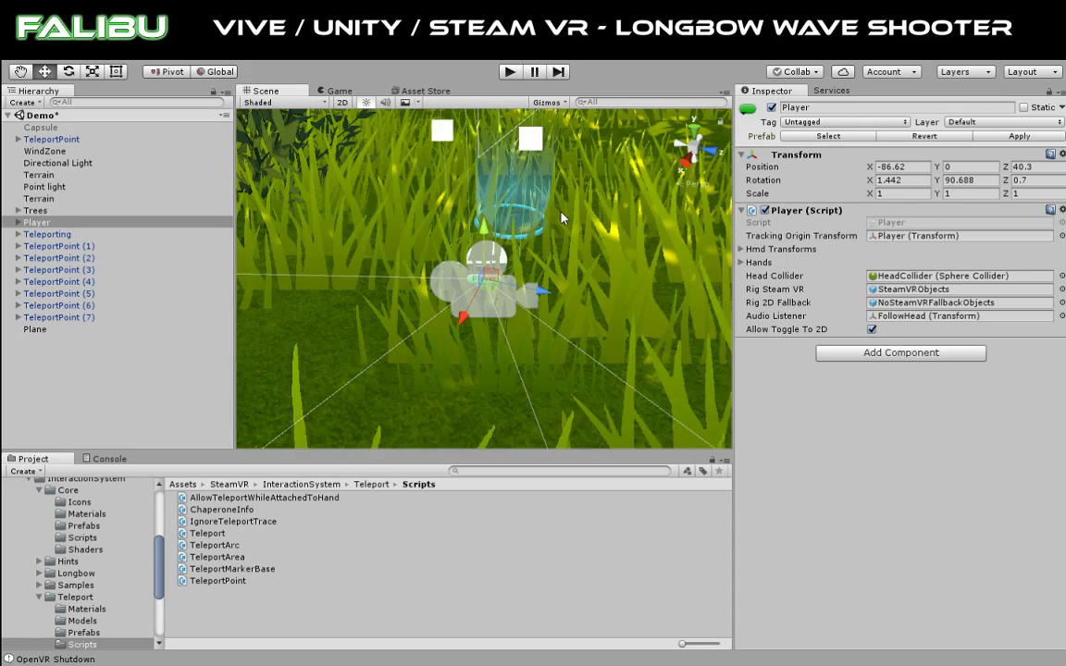
{"action": "scroll", "coordinate": [544, 223], "scroll_direction": "down", "scroll_amount": 4}
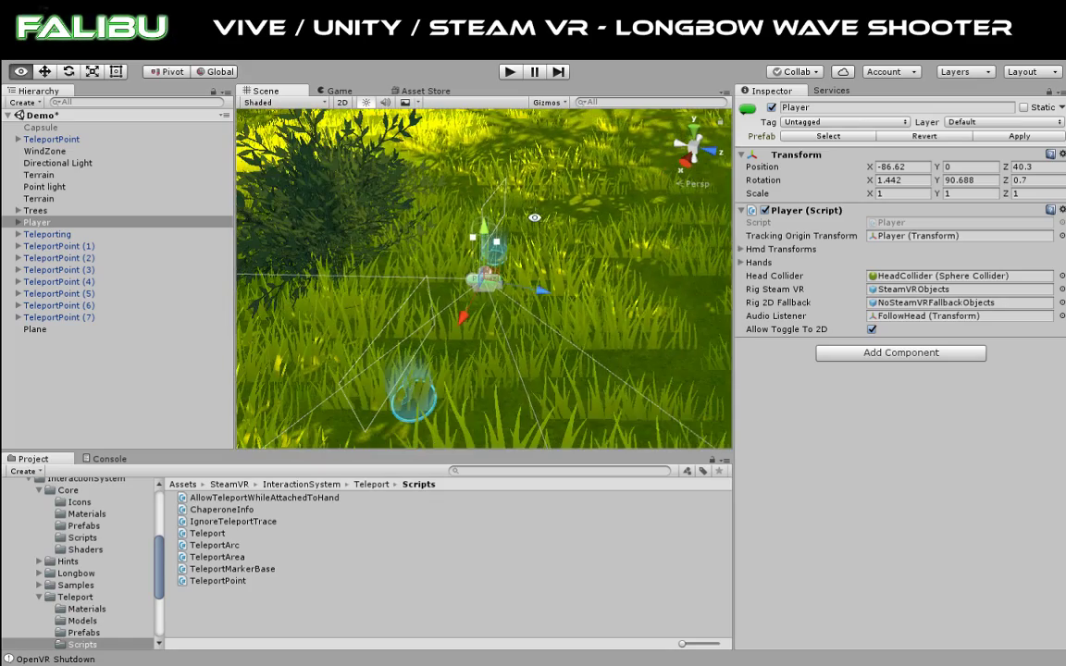
{"action": "left_click_drag", "start_coordinate": [544, 224], "coordinate": [277, 222], "text": "alt"}
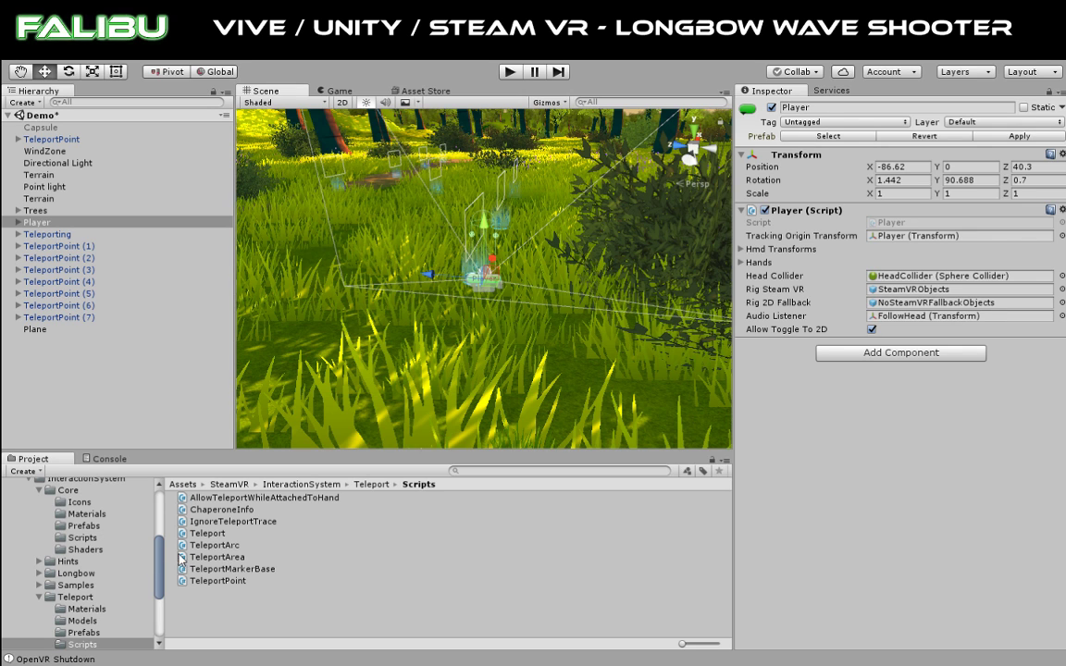
Step: Look through the prefabs in SteamVR's InteractionSystem/Longbow/Prefabs folder
{"action": "scroll", "coordinate": [146, 500], "scroll_direction": "up", "scroll_amount": 3}
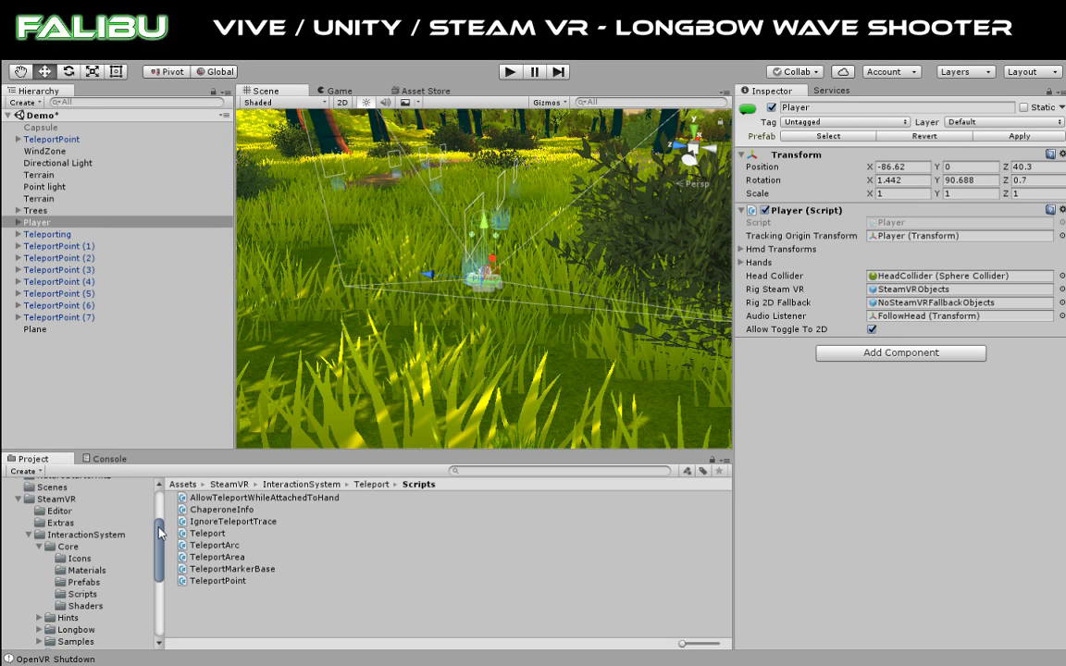
{"action": "left_click", "coordinate": [140, 535]}
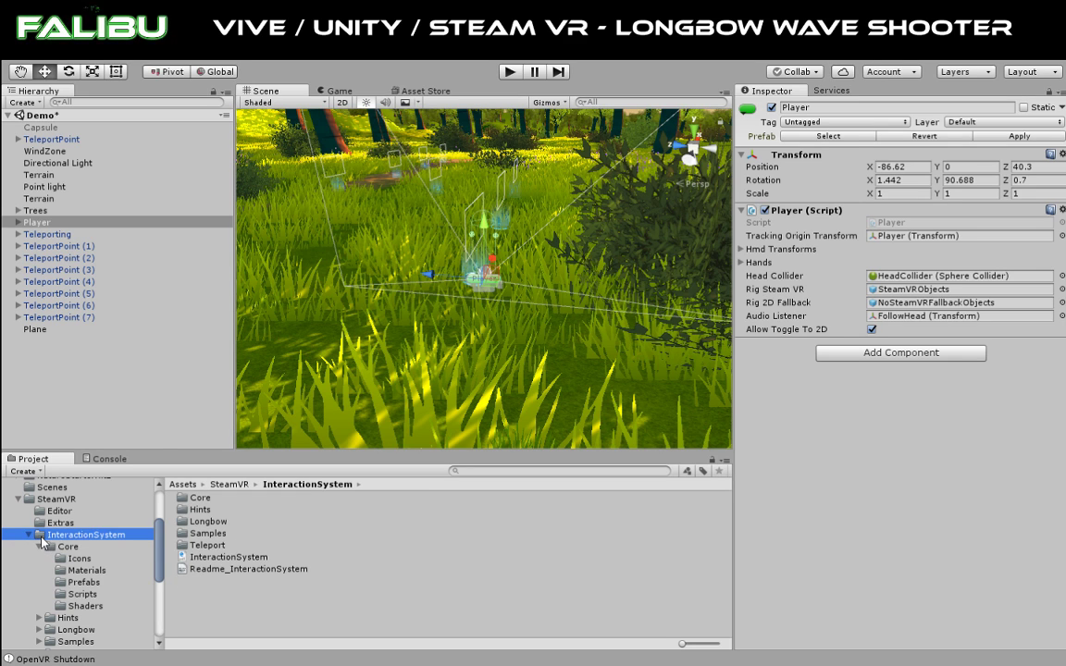
{"action": "double_click", "coordinate": [186, 523]}
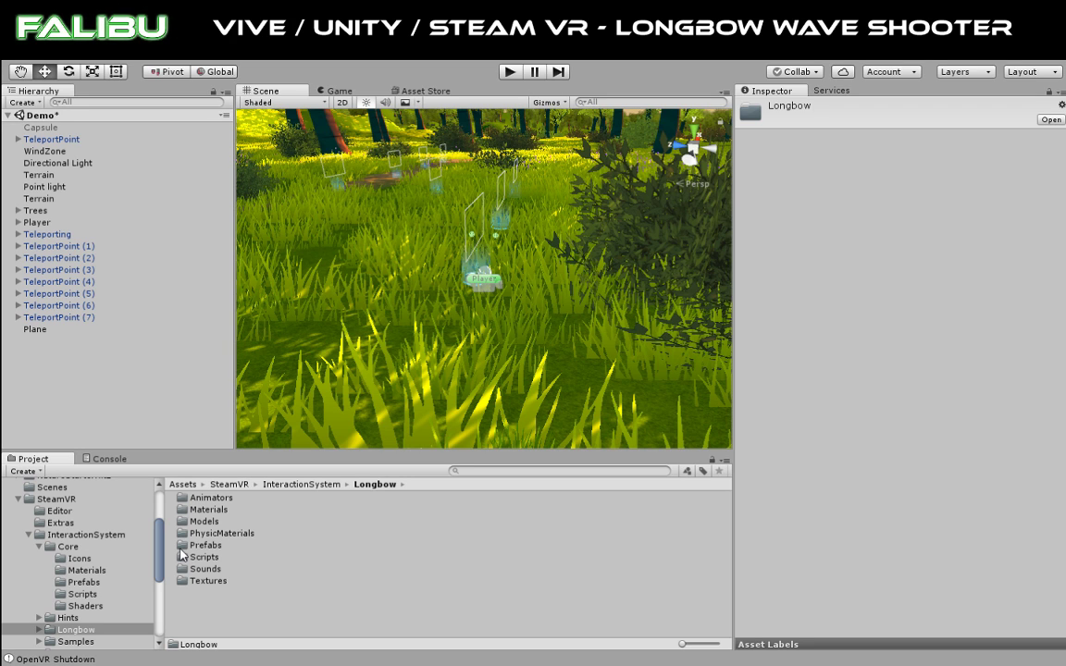
{"action": "double_click", "coordinate": [199, 546]}
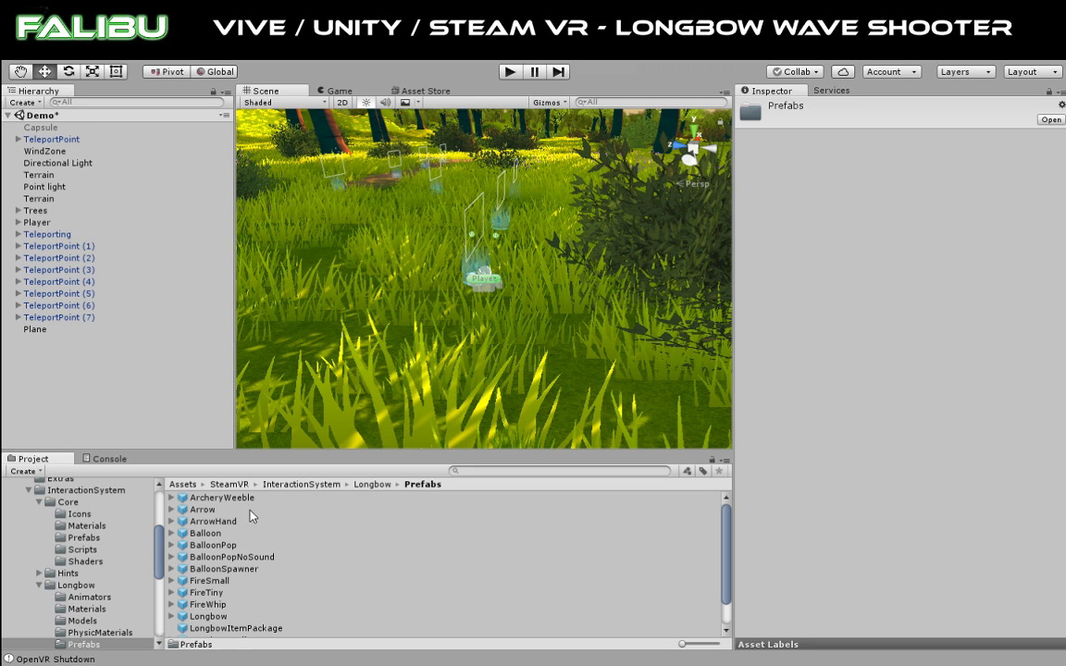
{"action": "scroll", "coordinate": [250, 513], "scroll_direction": "down", "scroll_amount": 1}
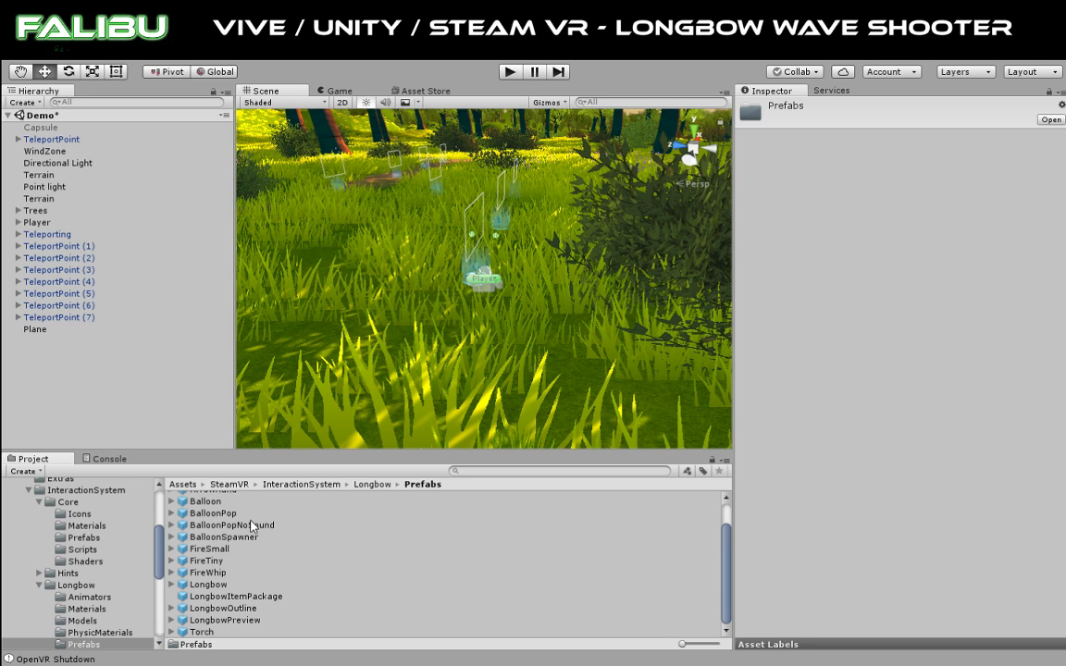
Step: Save the scene as nature_test_scene_longbow
{"action": "left_click", "coordinate": [97, 332]}
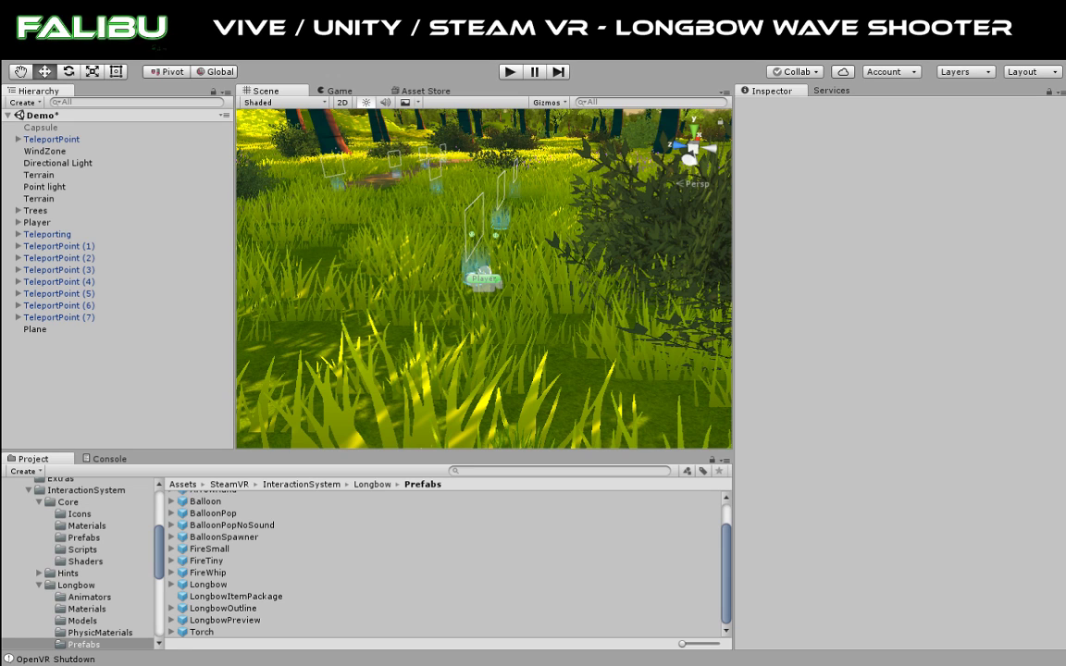
{"action": "left_click", "coordinate": [143, 346]}
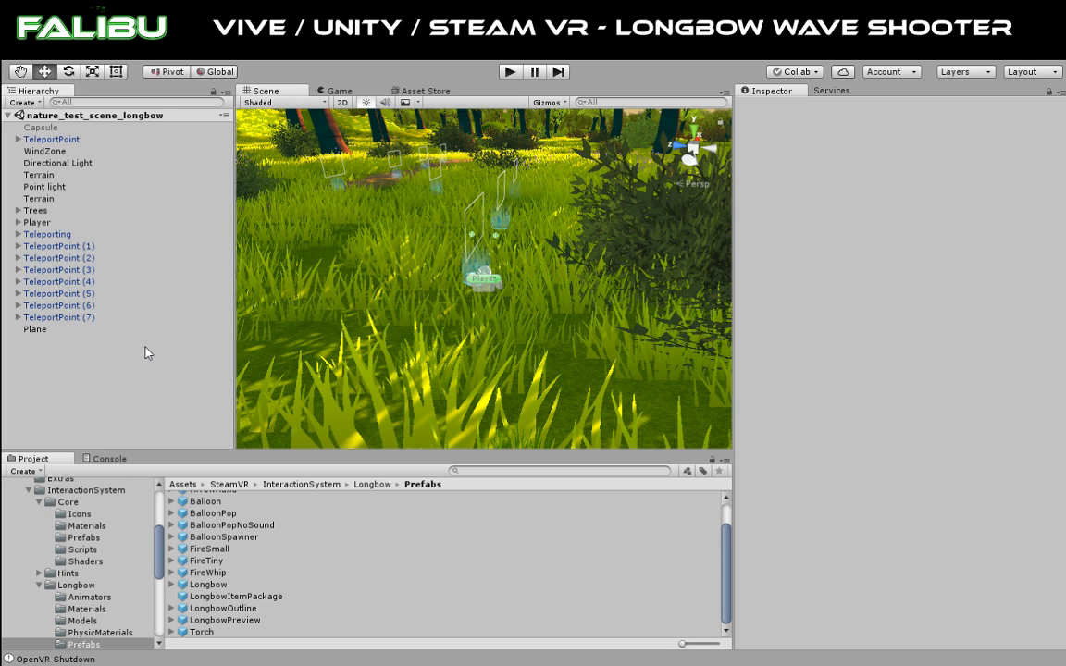
Step: Open the Interactions_Example scene from SteamVR's InteractionSystem/Samples/Scenes folder
{"action": "left_click_drag", "start_coordinate": [160, 554], "coordinate": [161, 528]}
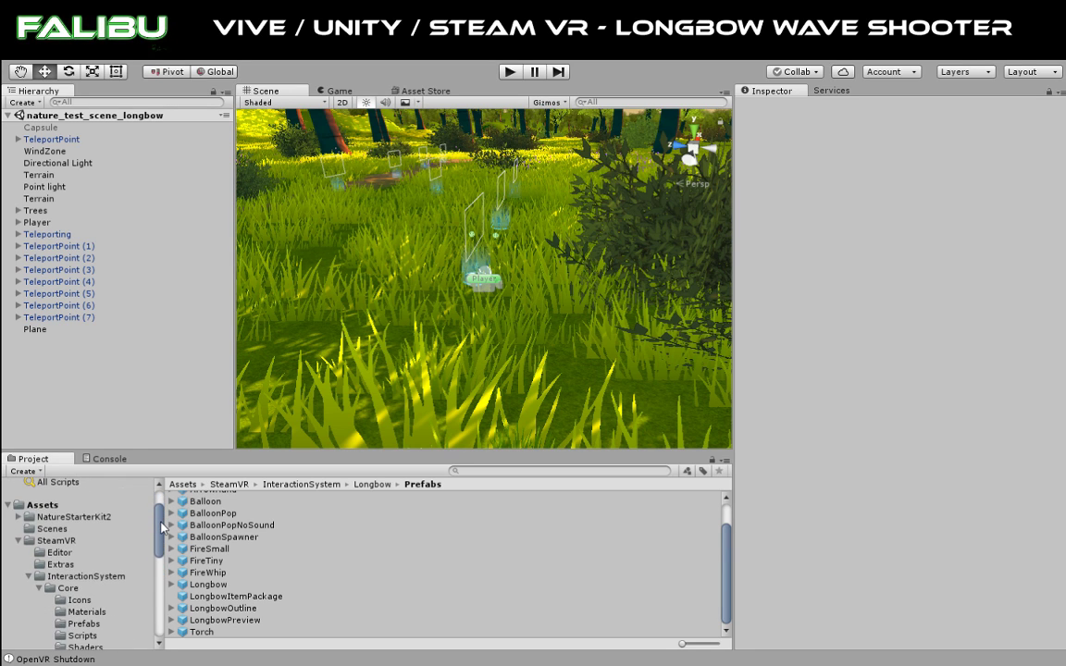
{"action": "left_click", "coordinate": [34, 577]}
{"action": "left_click", "coordinate": [31, 578]}
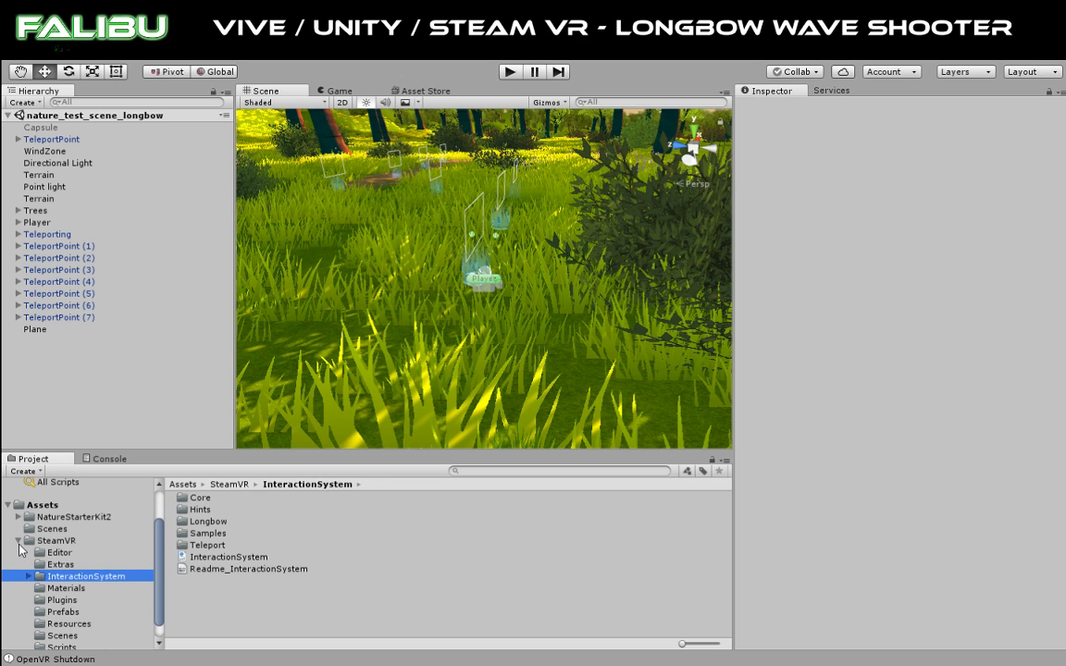
{"action": "left_click", "coordinate": [186, 534]}
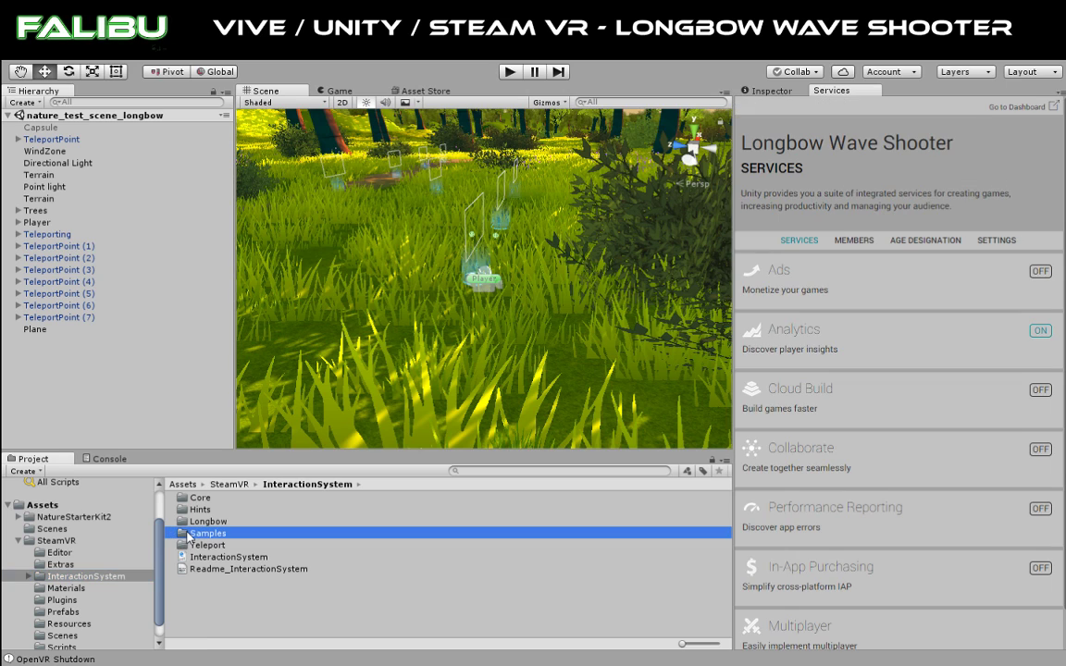
{"action": "double_click", "coordinate": [181, 536]}
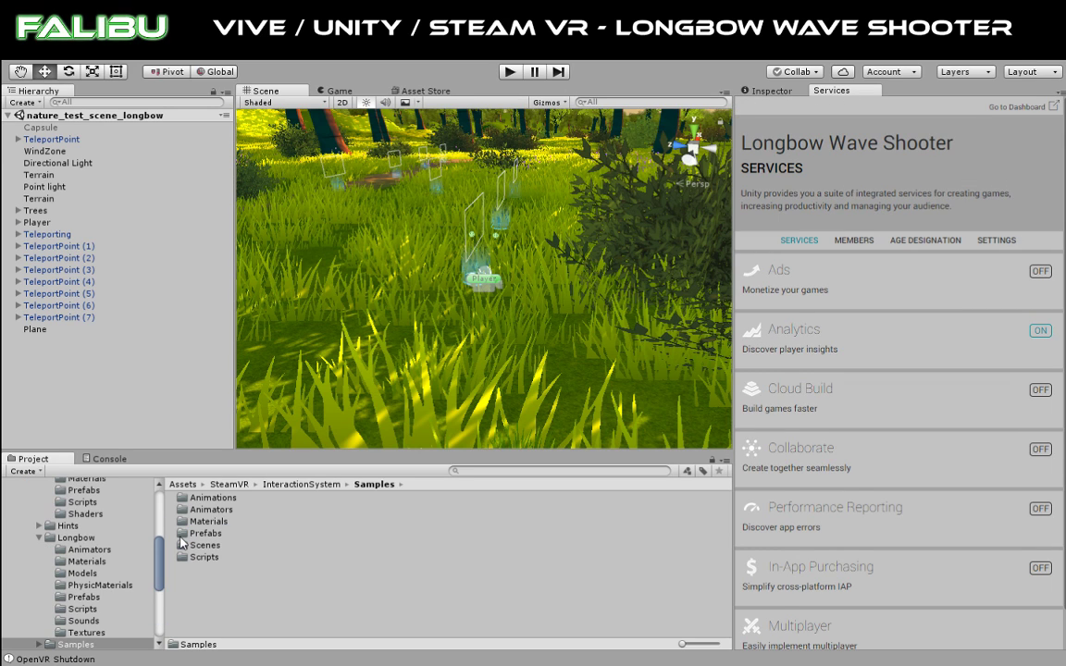
{"action": "double_click", "coordinate": [183, 546]}
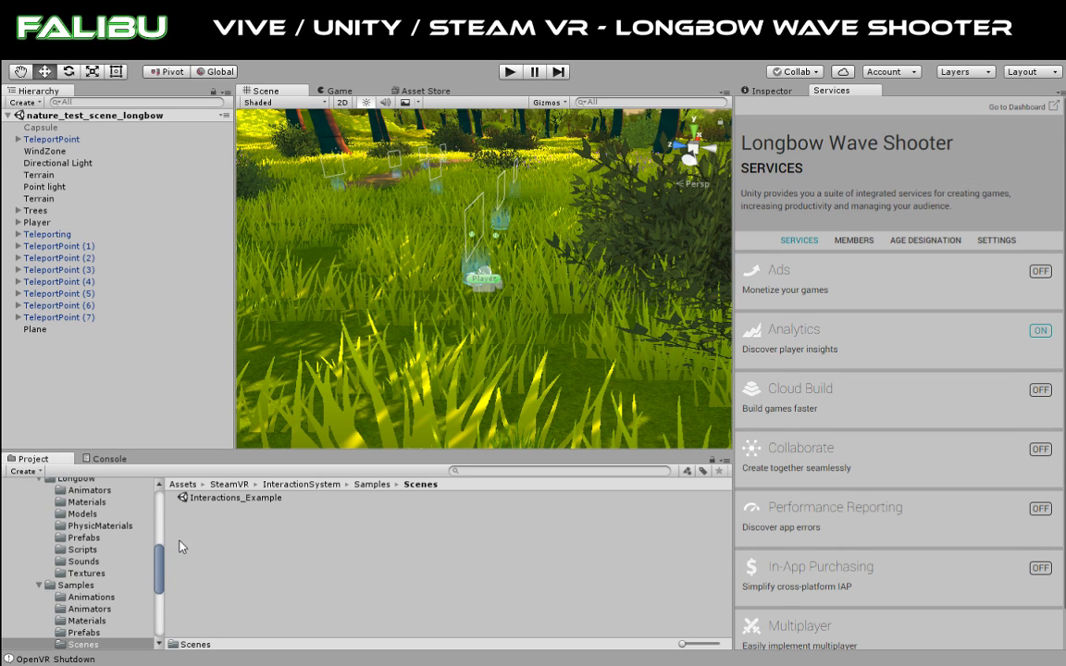
{"action": "double_click", "coordinate": [201, 499]}
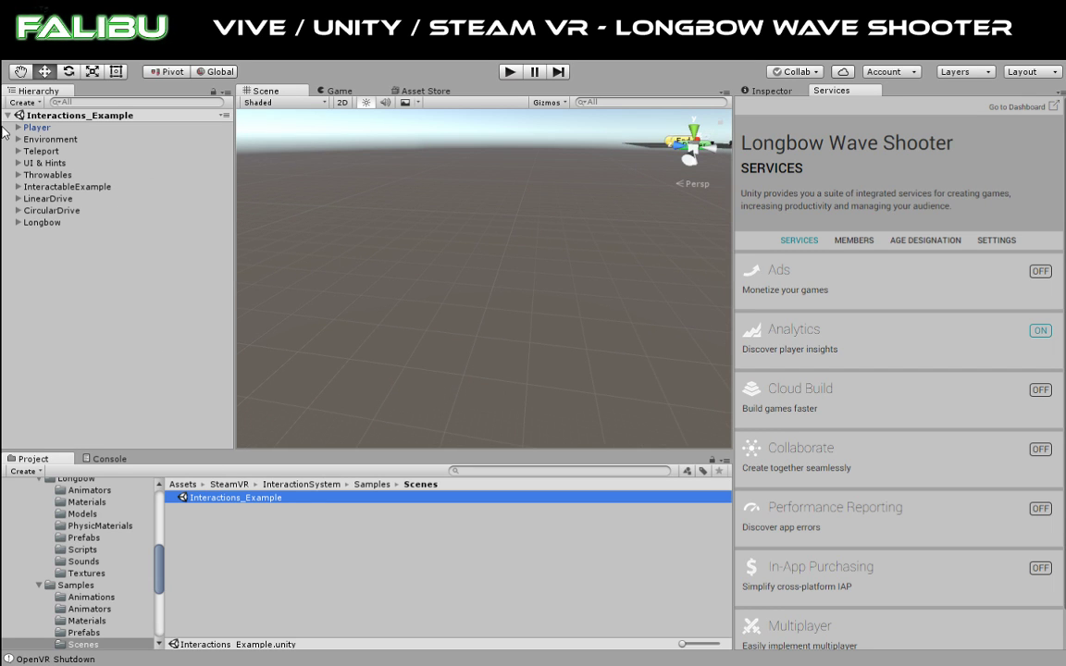
Step: Frame the Player in the sample scene and examine the surrounding interaction stations, including Throwables
{"action": "double_click", "coordinate": [39, 127]}
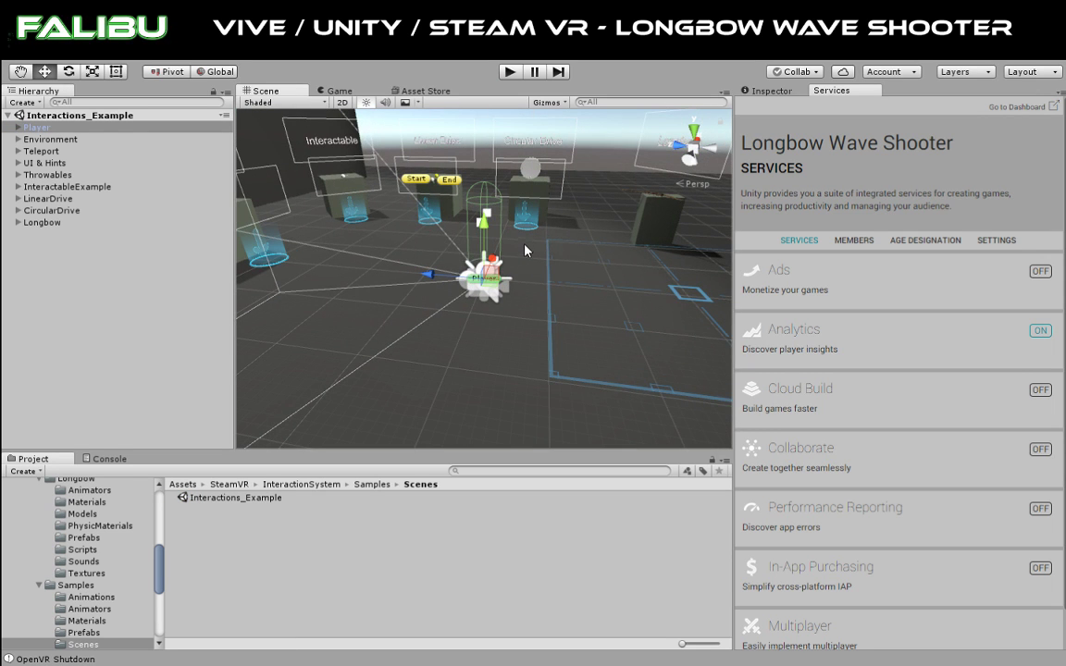
{"action": "left_click_drag", "start_coordinate": [525, 250], "coordinate": [486, 294], "text": "alt"}
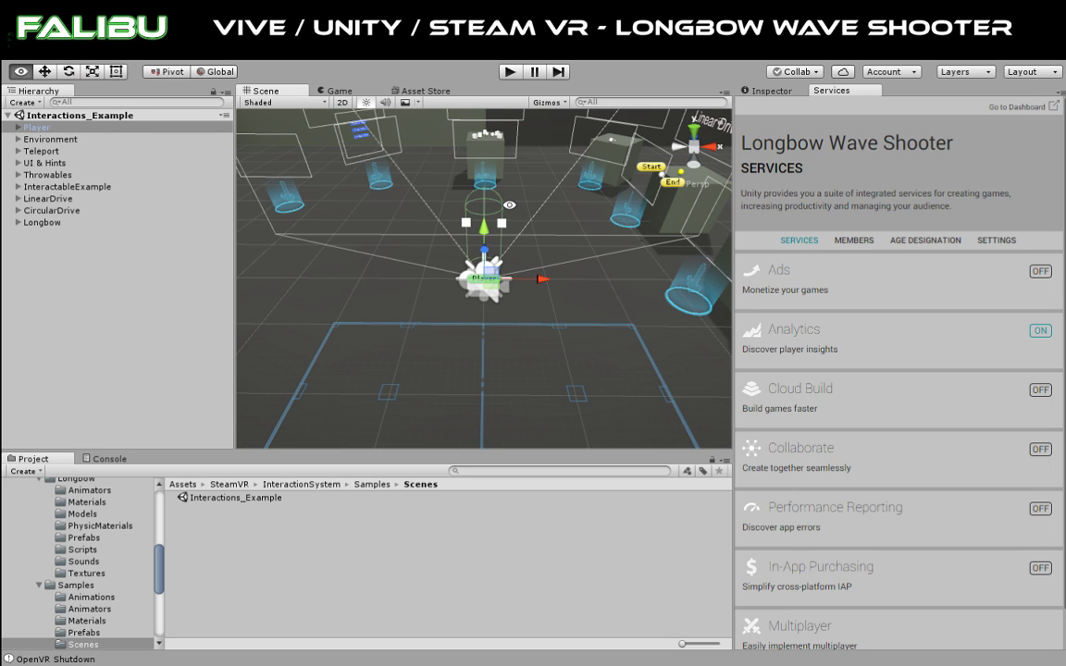
{"action": "middle_click_drag", "start_coordinate": [507, 211], "coordinate": [500, 328]}
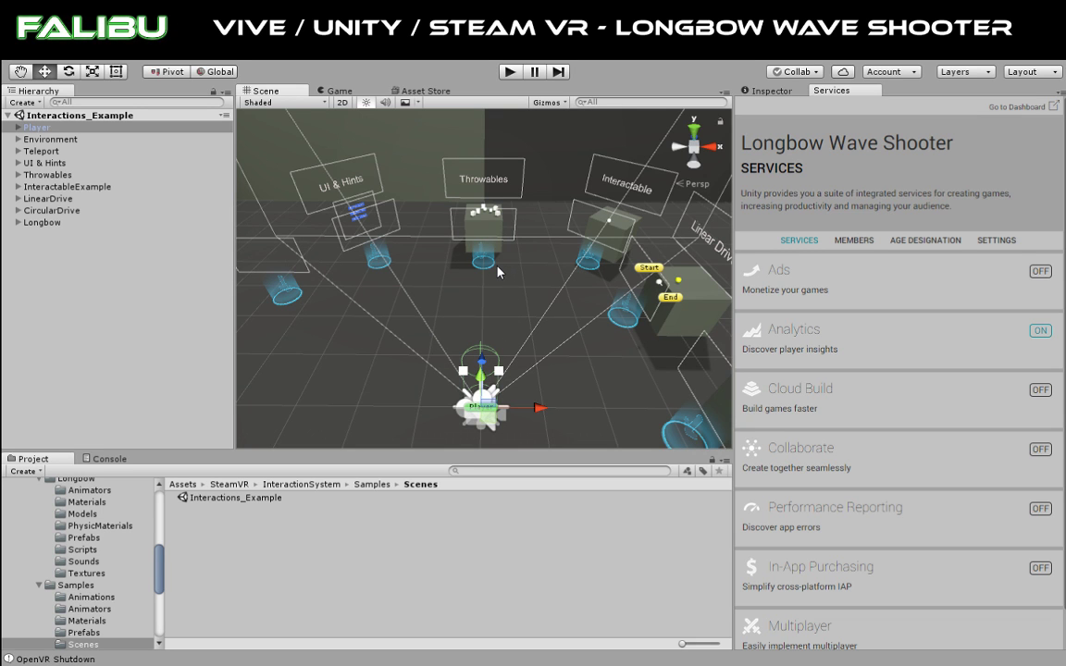
{"action": "scroll", "coordinate": [497, 269], "scroll_direction": "up", "scroll_amount": 3}
{"action": "scroll", "coordinate": [495, 245], "scroll_direction": "up", "scroll_amount": 3}
{"action": "scroll", "coordinate": [491, 237], "scroll_direction": "up", "scroll_amount": 1}
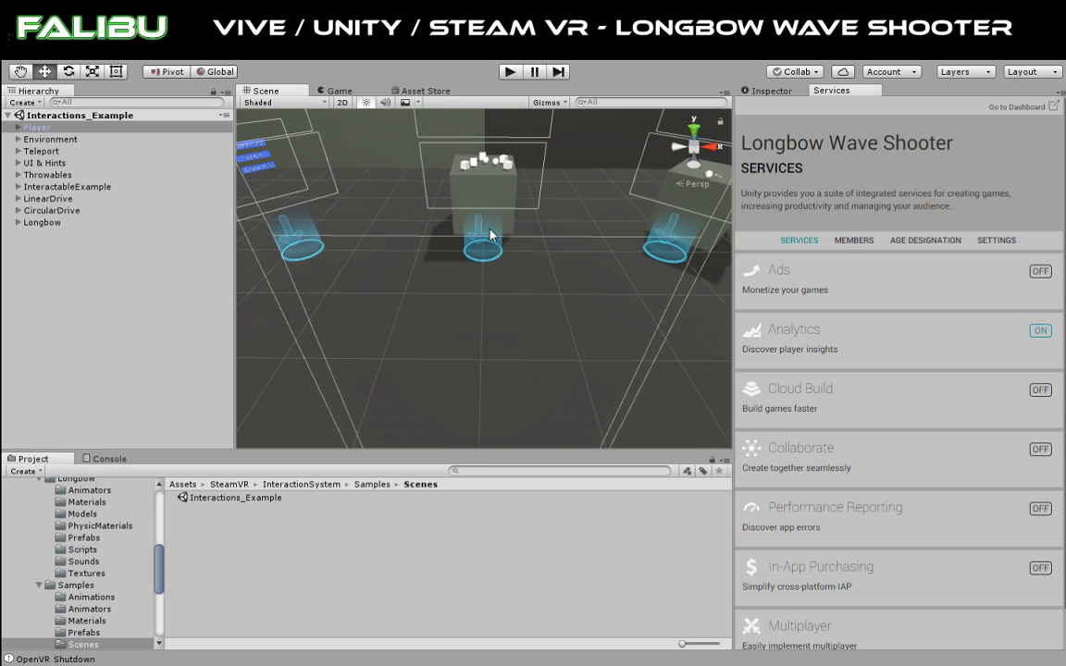
Step: Examine the Longbow station in the sample scene and the bow on its pedestal up close
{"action": "scroll", "coordinate": [489, 235], "scroll_direction": "down", "scroll_amount": 4}
{"action": "left_click_drag", "start_coordinate": [491, 234], "coordinate": [529, 225], "text": "alt"}
{"action": "scroll", "coordinate": [528, 225], "scroll_direction": "up", "scroll_amount": 5}
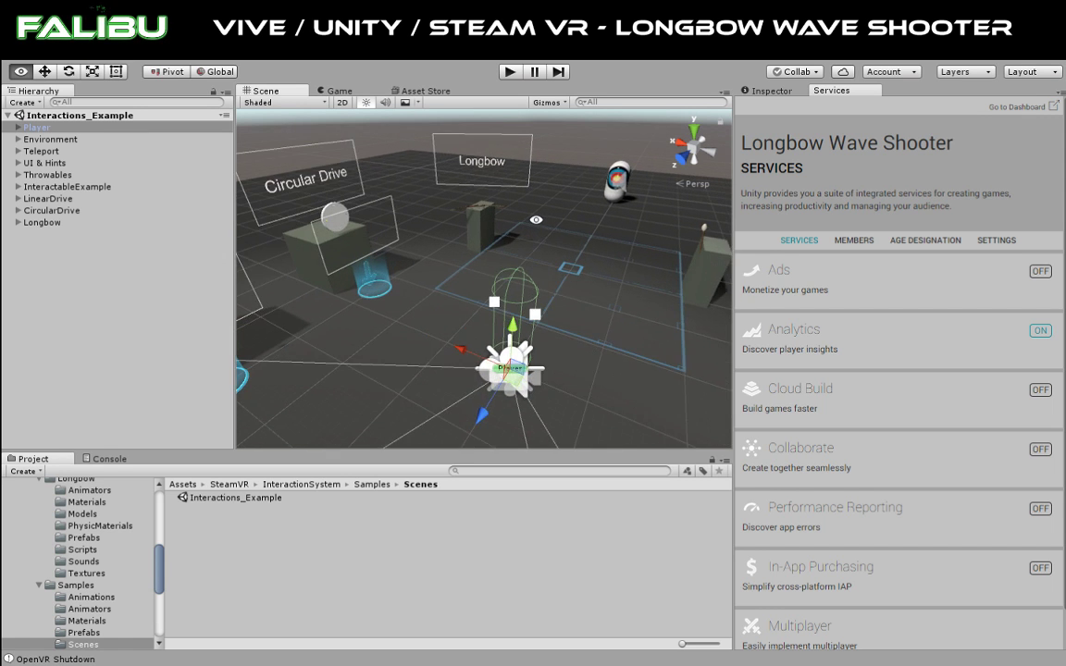
{"action": "middle_click_drag", "start_coordinate": [461, 222], "coordinate": [477, 250]}
{"action": "scroll", "coordinate": [504, 286], "scroll_direction": "up", "scroll_amount": 5}
{"action": "middle_click_drag", "start_coordinate": [503, 201], "coordinate": [506, 331]}
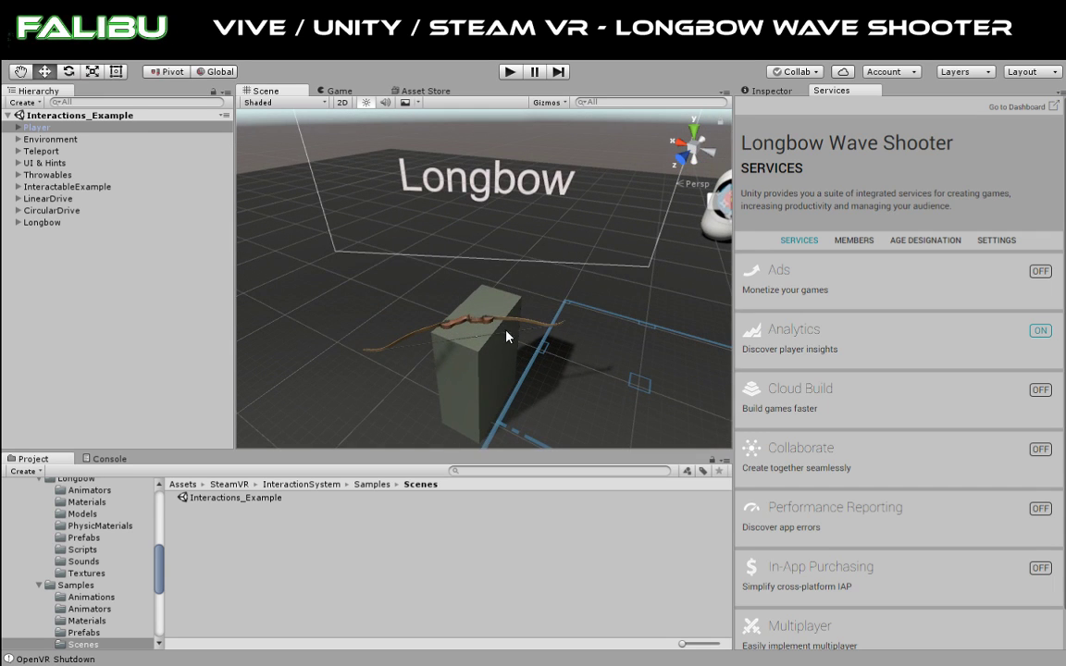
Step: Select the Longbow group in the sample scene and bring all of its parts into view
{"action": "left_click", "coordinate": [28, 223]}
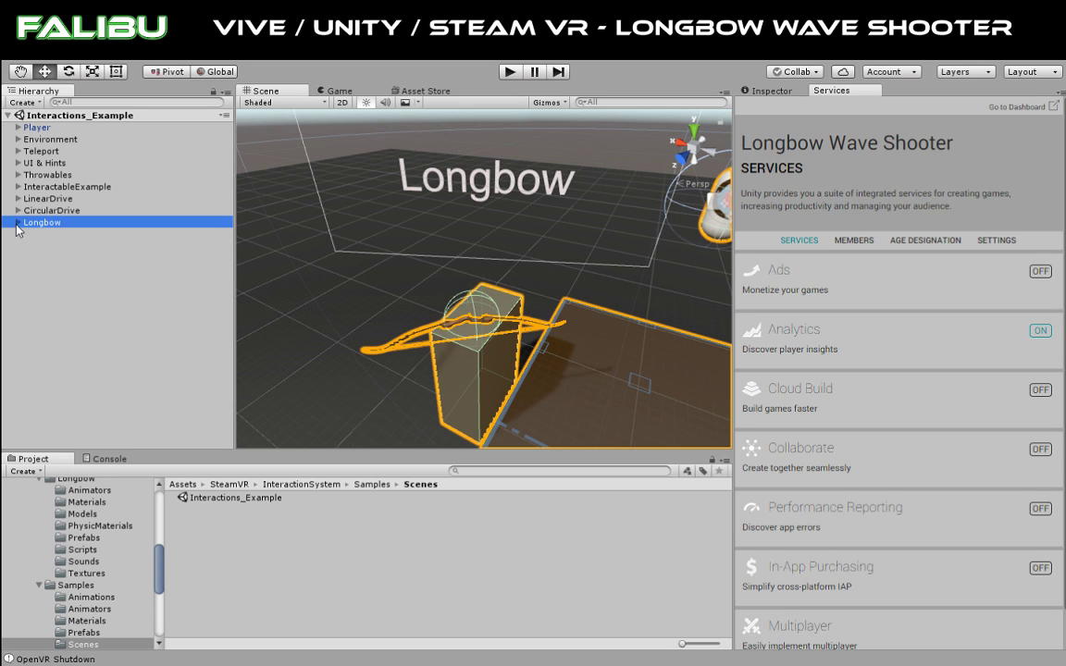
{"action": "scroll", "coordinate": [437, 223], "scroll_direction": "down", "scroll_amount": 8}
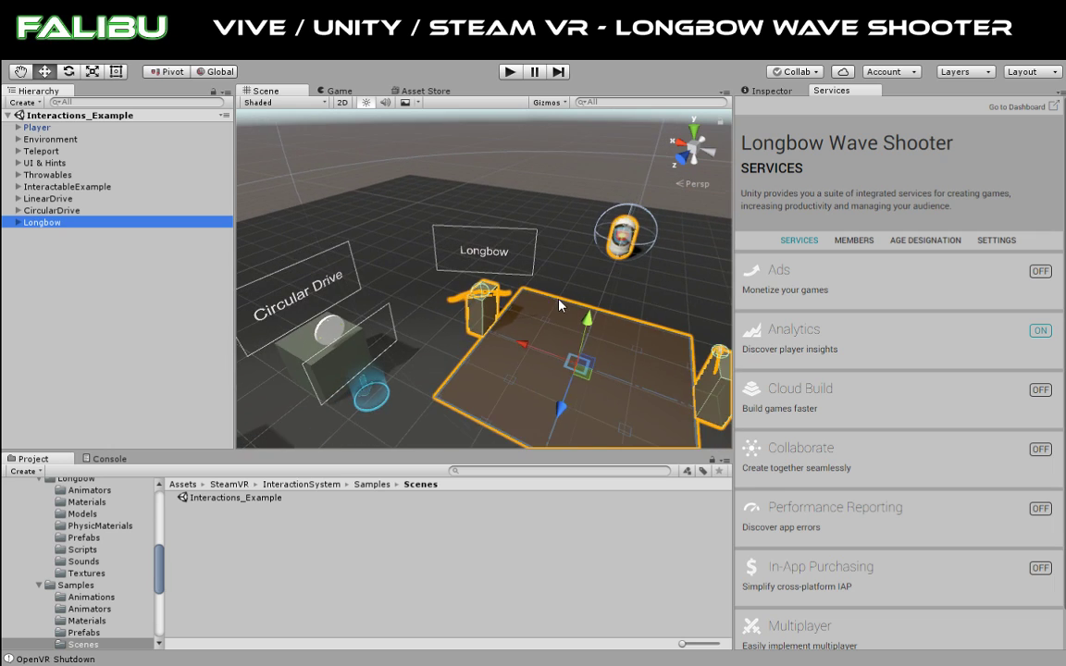
{"action": "scroll", "coordinate": [559, 305], "scroll_direction": "down", "scroll_amount": 3}
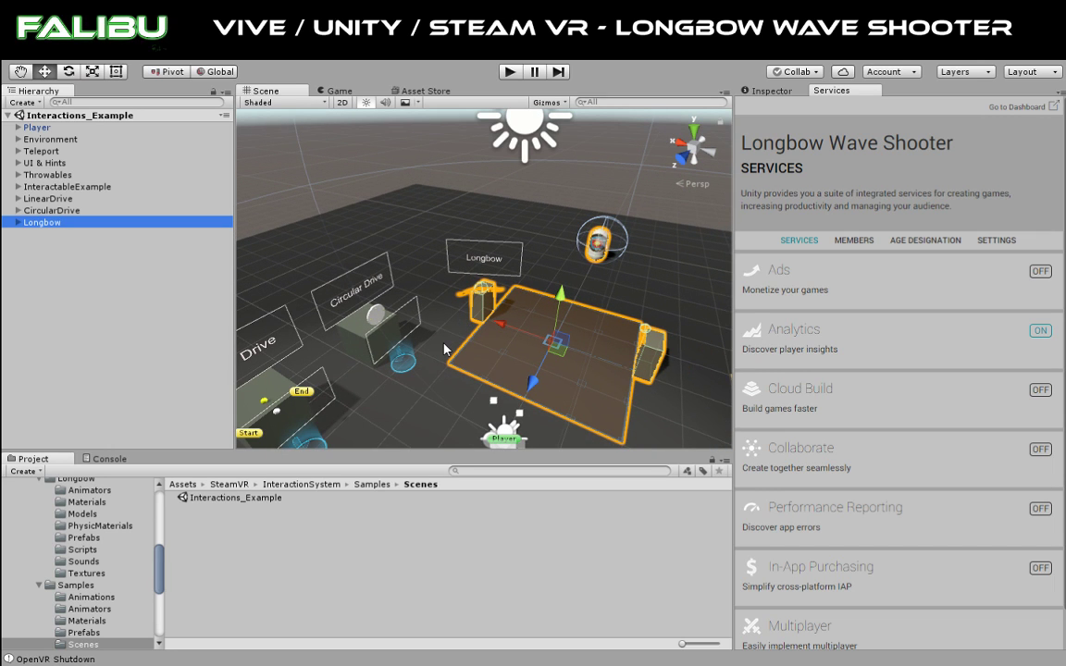
Step: Expand the Longbow group and examine the properties of the group and its TeleportArea
{"action": "left_click", "coordinate": [16, 223]}
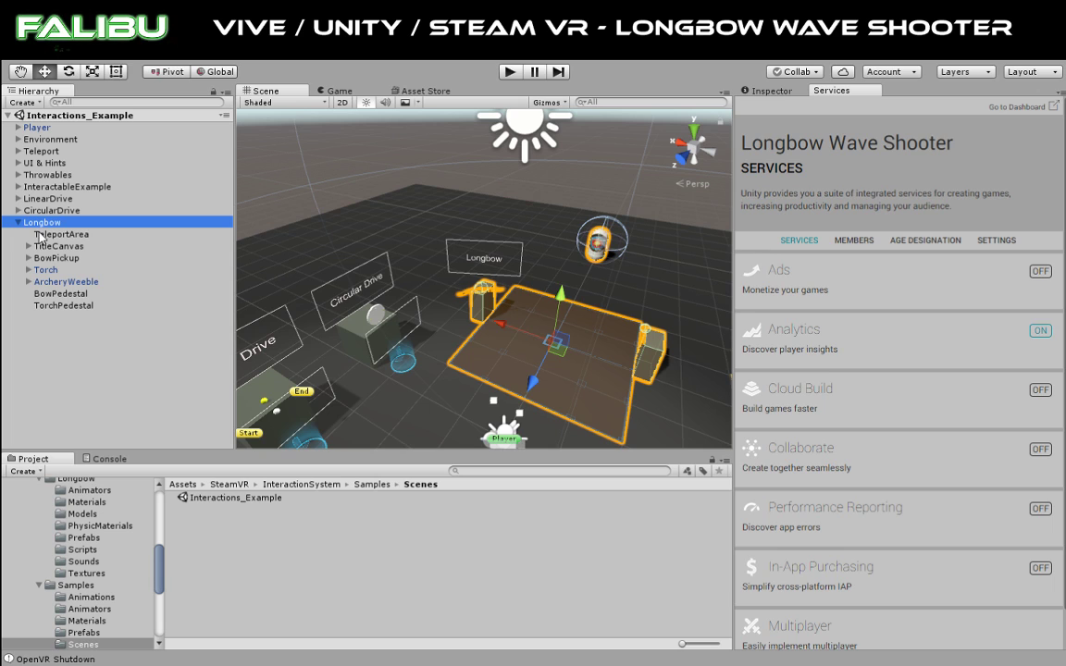
{"action": "left_click", "coordinate": [55, 235]}
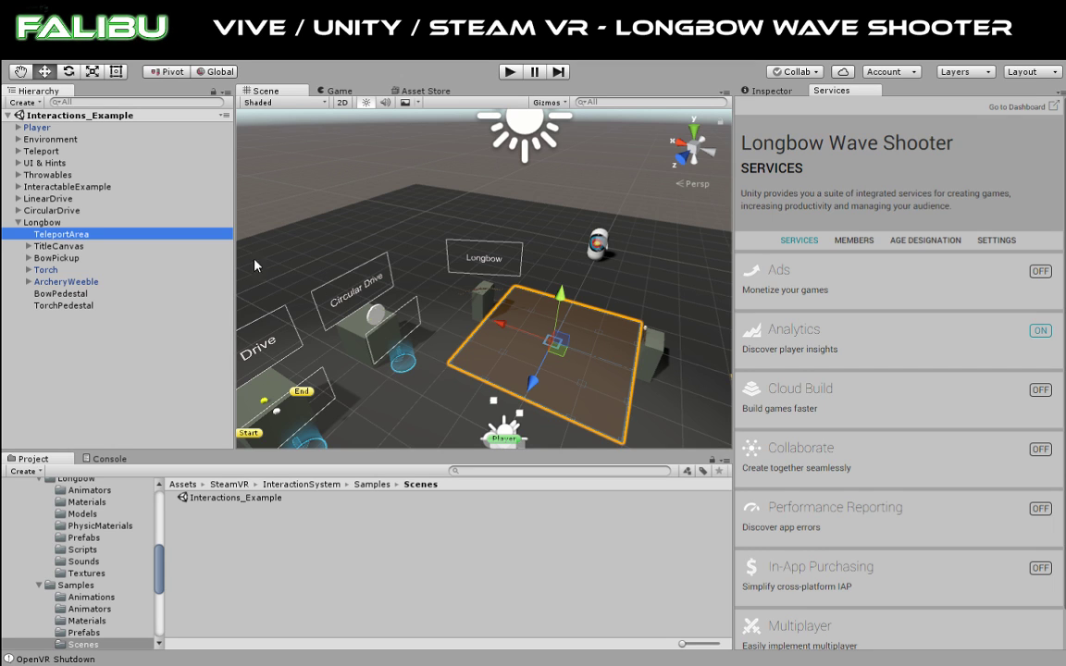
{"action": "left_click", "coordinate": [53, 223]}
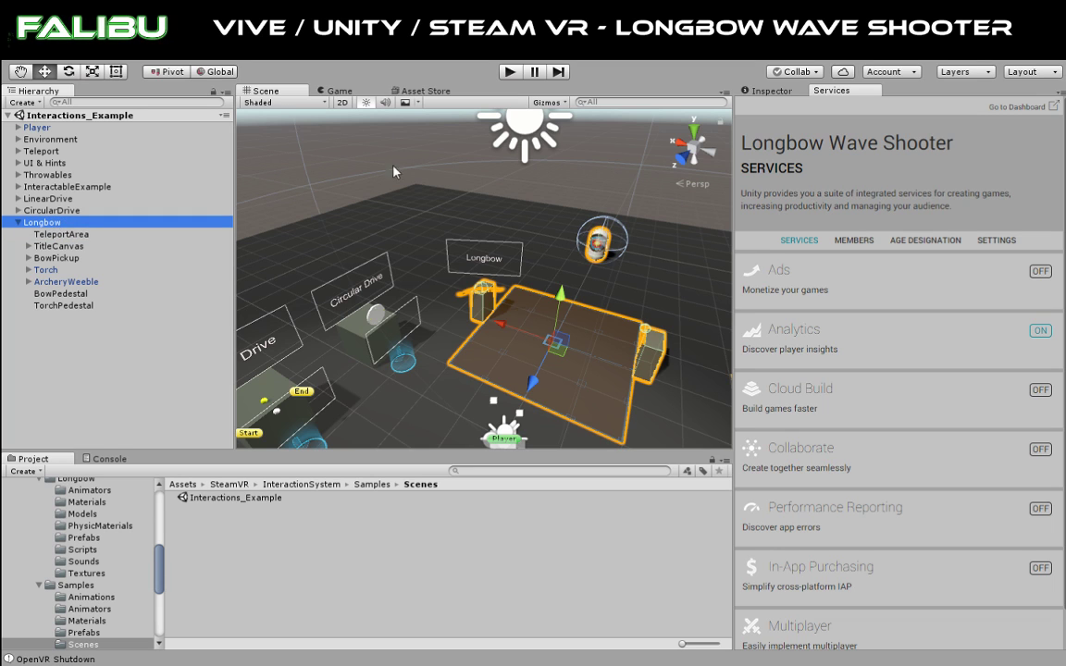
{"action": "left_click", "coordinate": [767, 90]}
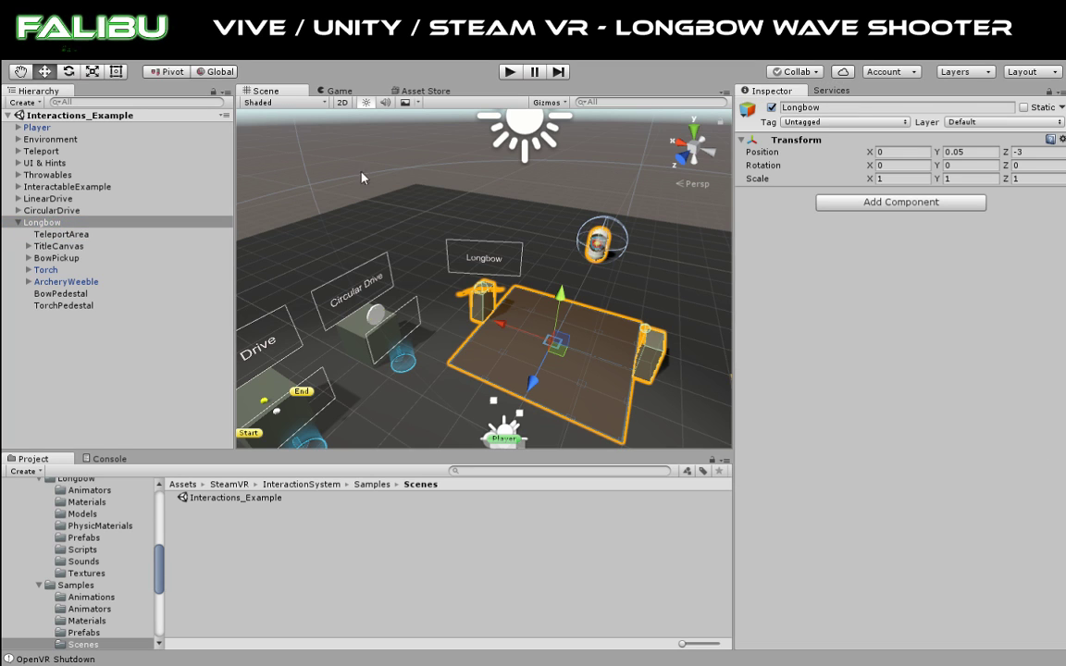
{"action": "left_click", "coordinate": [52, 236]}
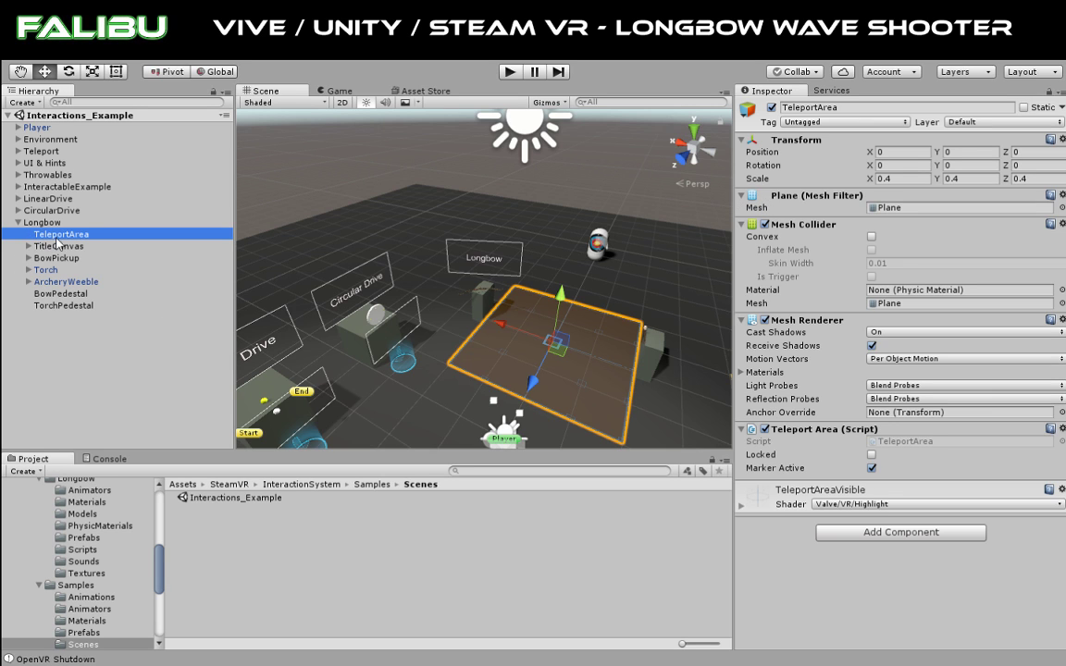
Step: Examine the TitleCanvas of the Longbow group up close, along with the properties of its Text child
{"action": "left_click", "coordinate": [68, 247]}
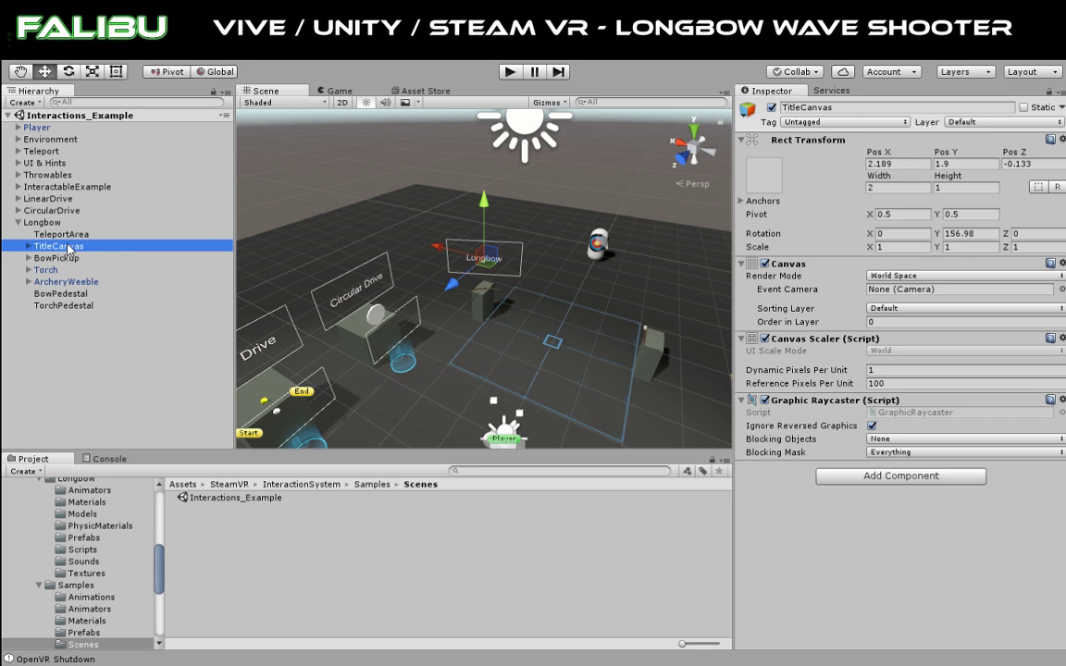
{"action": "key", "text": "f"}
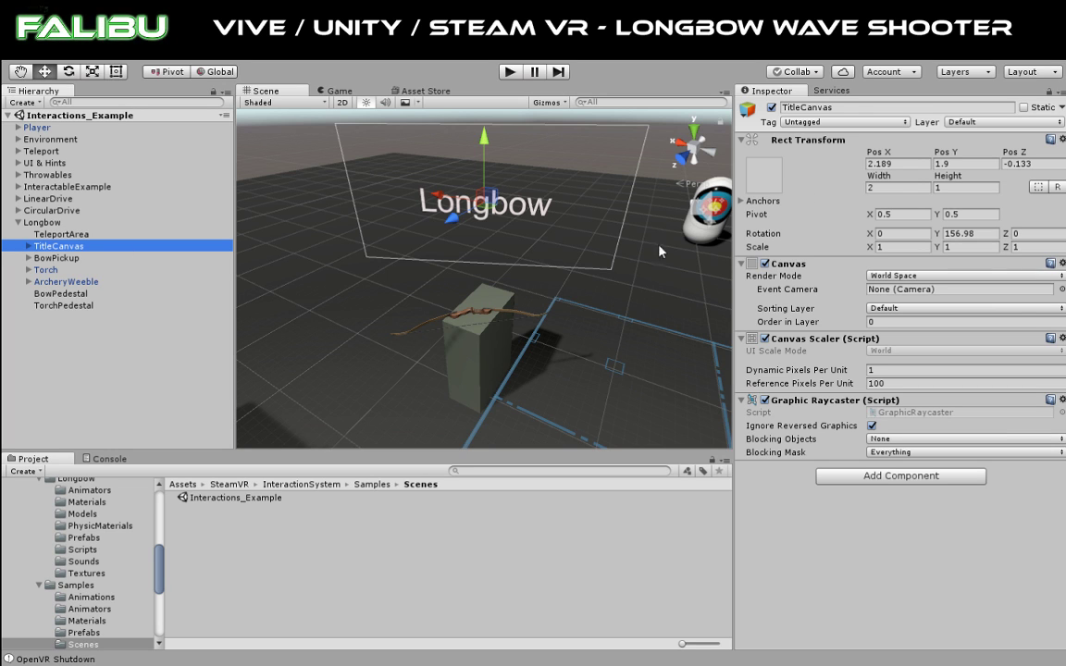
{"action": "left_click", "coordinate": [29, 247]}
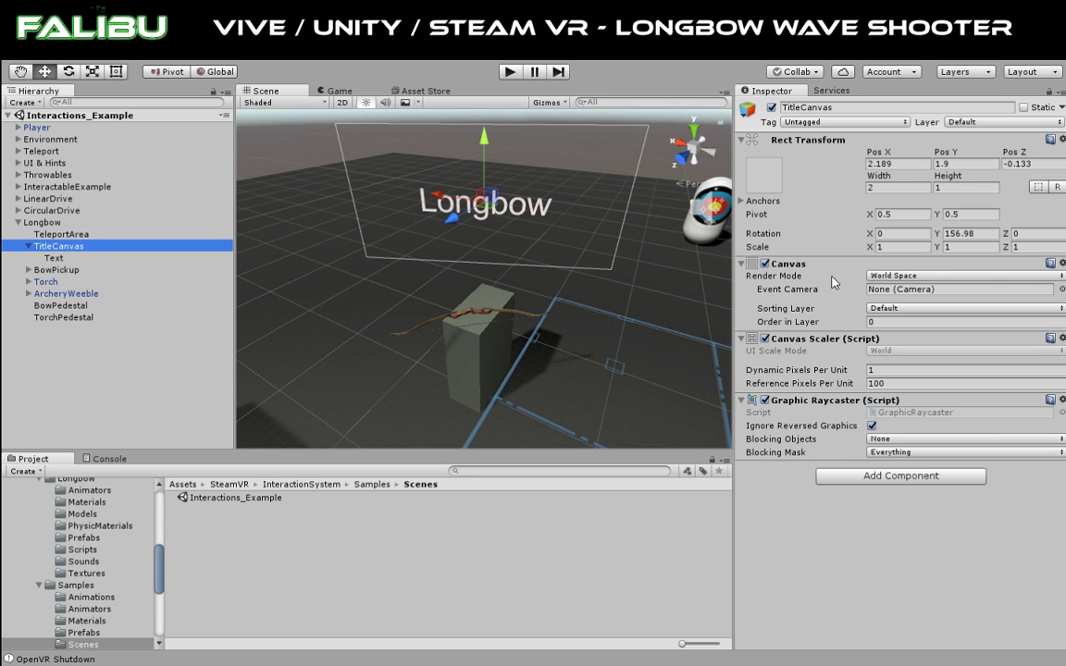
{"action": "left_click", "coordinate": [56, 258]}
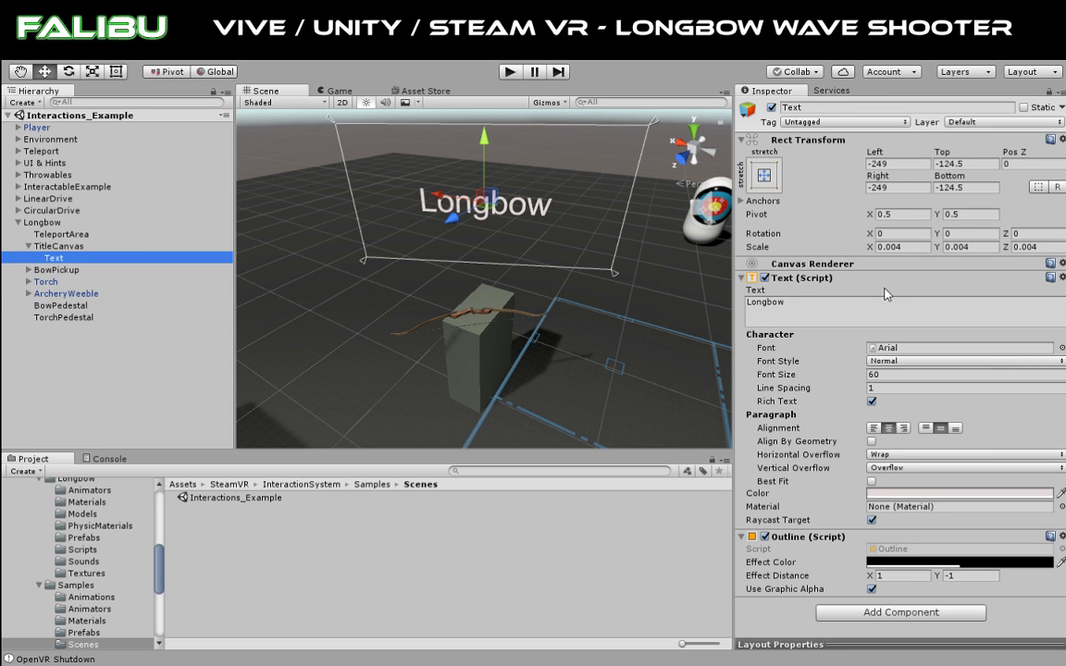
Step: Select BowPickup in the Longbow group and examine its components and its place on the pedestal
{"action": "left_click", "coordinate": [47, 269]}
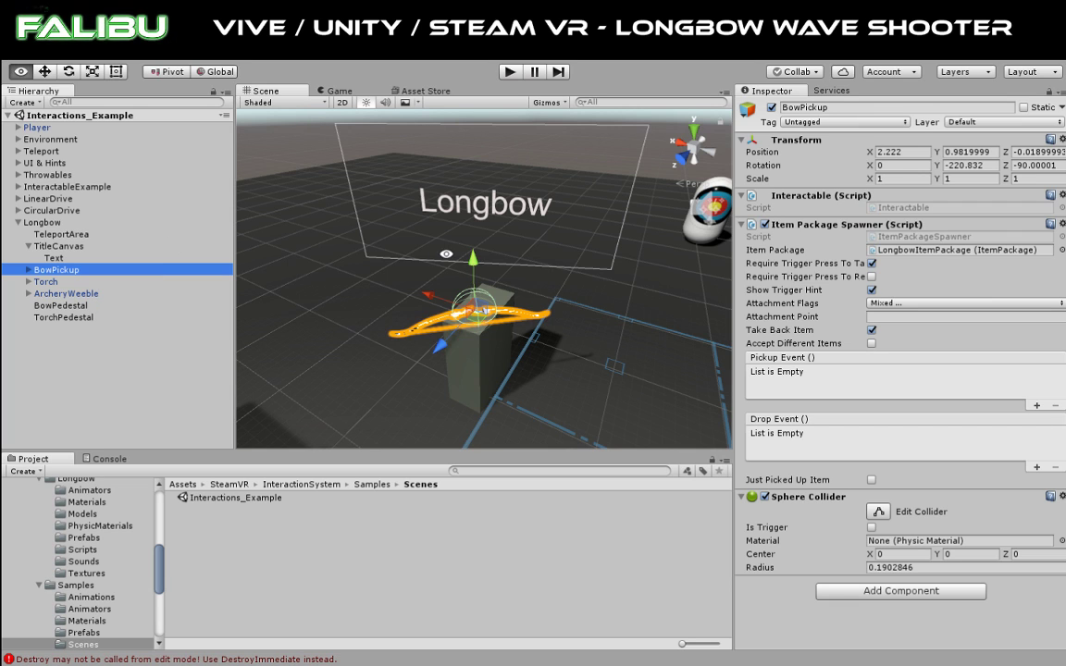
{"action": "left_click", "coordinate": [587, 277], "text": "alt"}
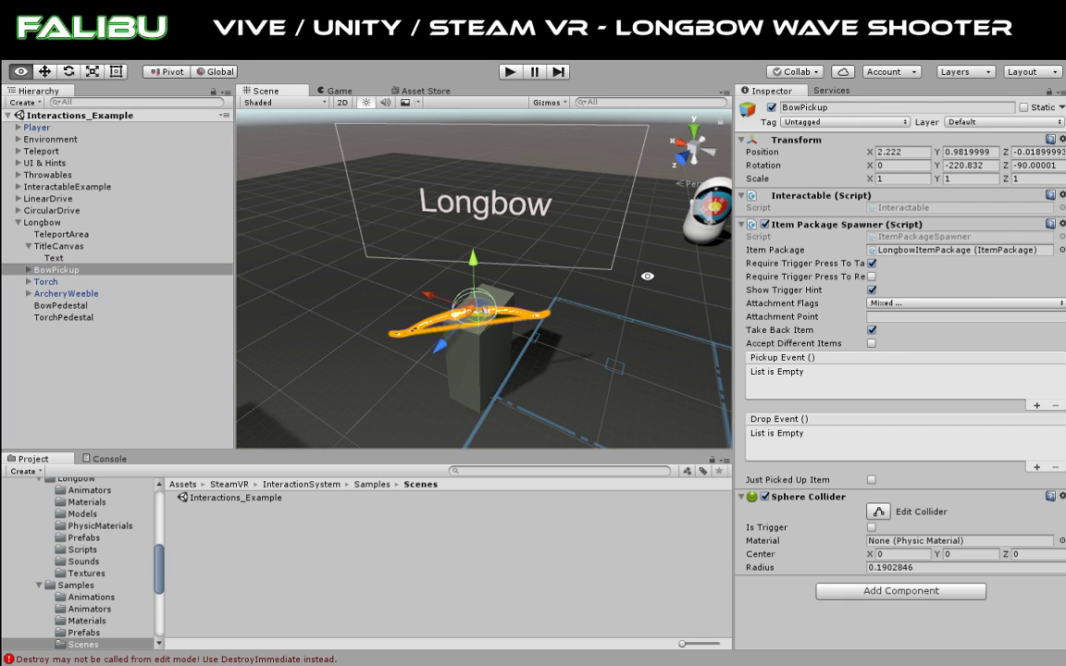
{"action": "scroll", "coordinate": [454, 229], "scroll_direction": "down", "scroll_amount": 3}
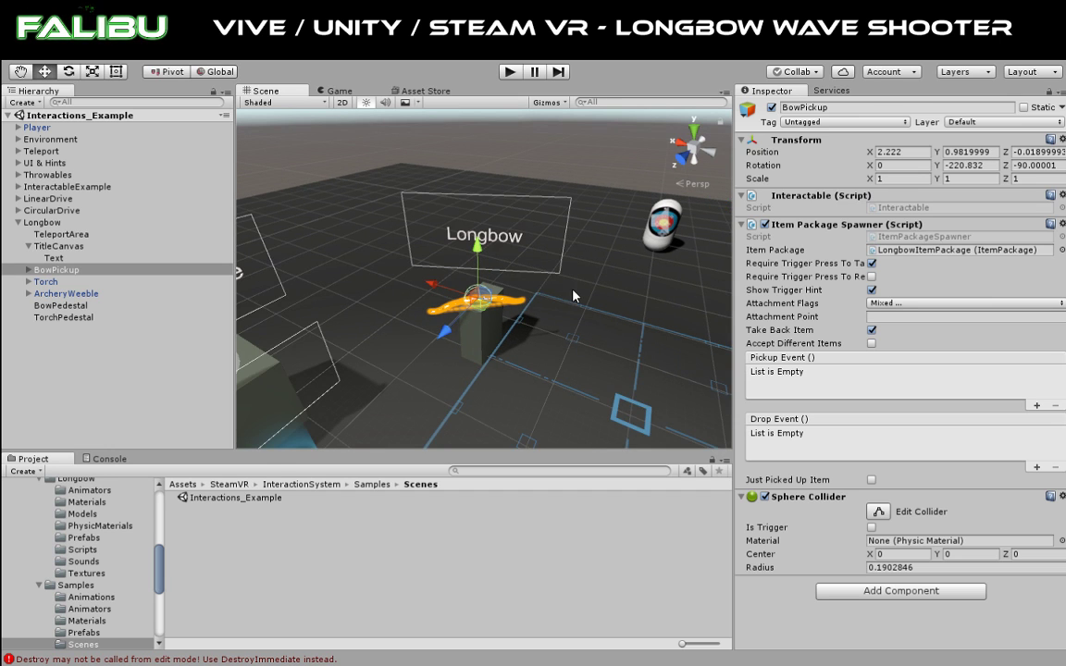
{"action": "scroll", "coordinate": [574, 296], "scroll_direction": "down", "scroll_amount": 3}
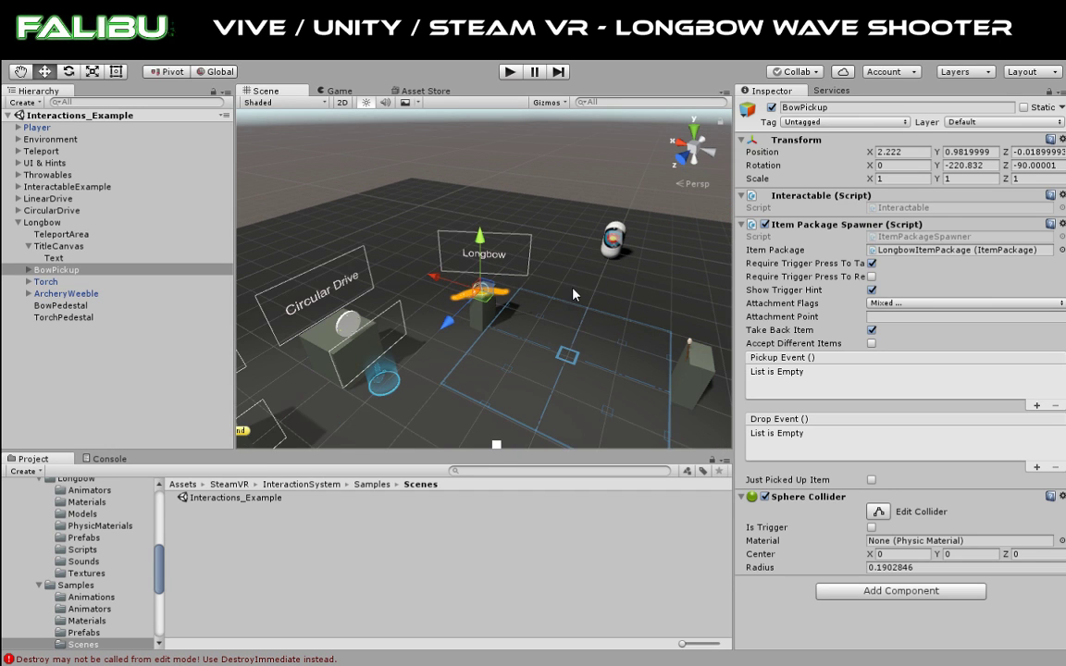
{"action": "scroll", "coordinate": [505, 264], "scroll_direction": "up", "scroll_amount": 1}
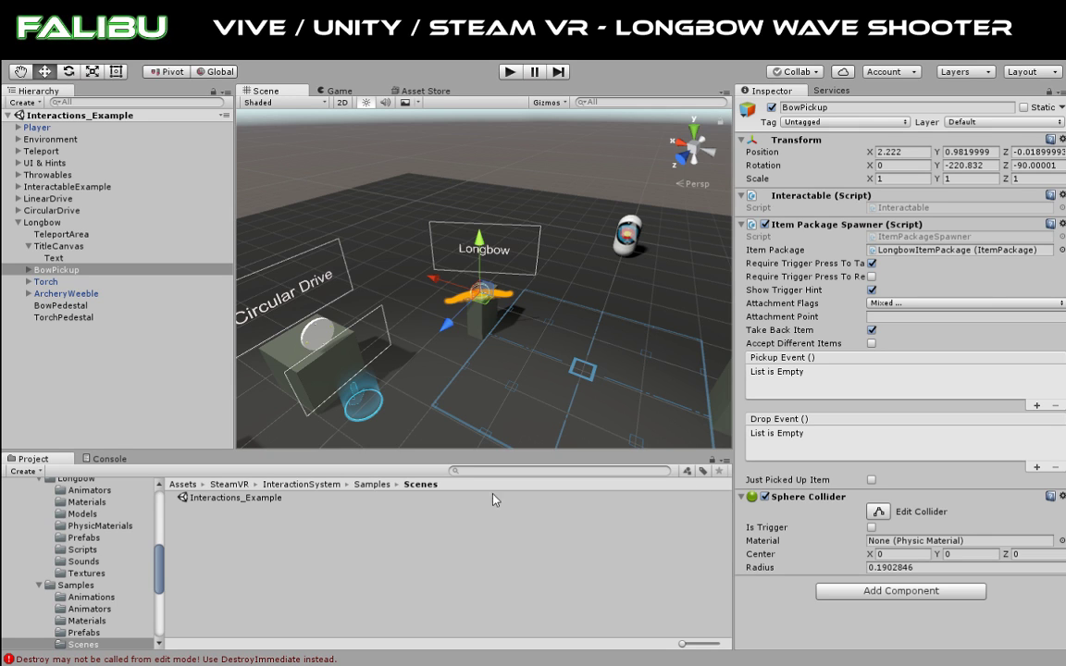
Step: Try to clear the repeated error messages from the console while BowPickup is selected
{"action": "left_click", "coordinate": [109, 459]}
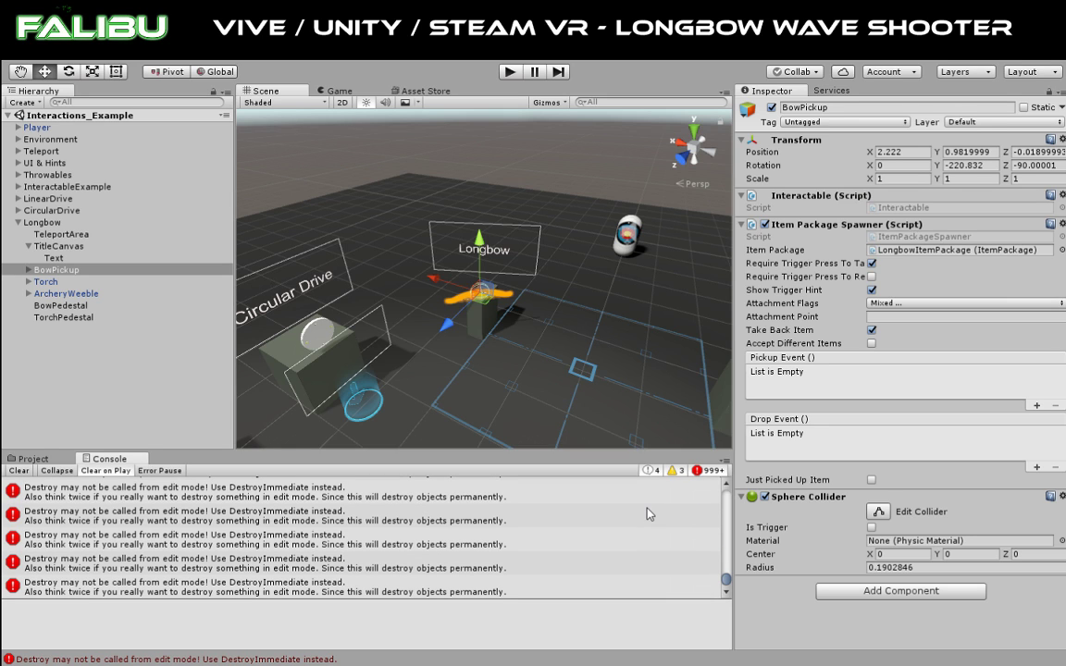
{"action": "left_click", "coordinate": [19, 471]}
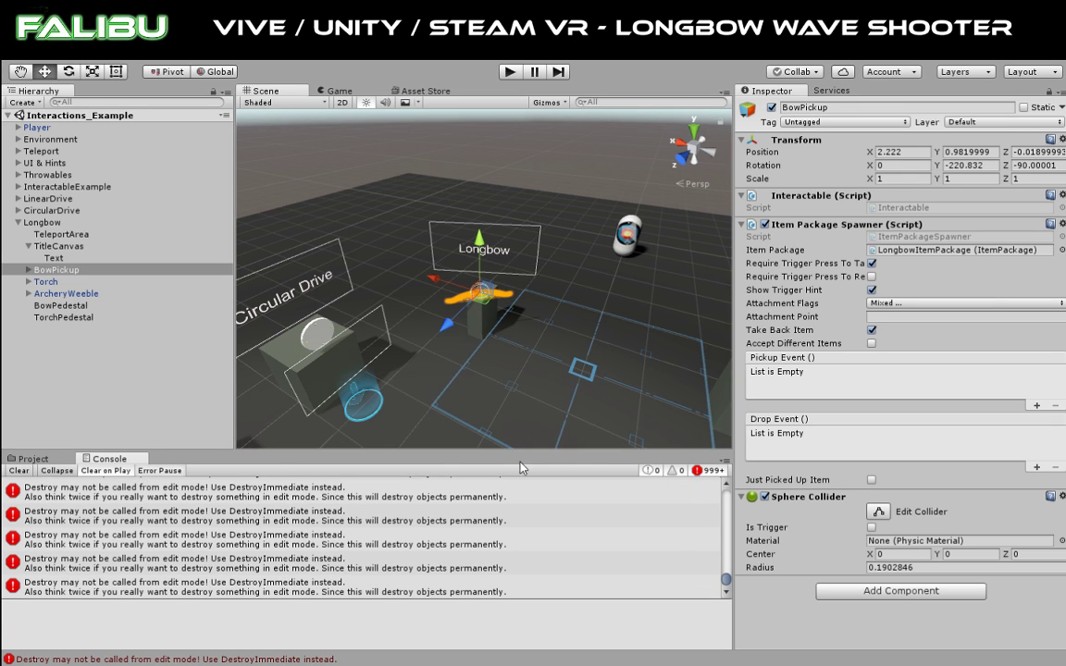
{"action": "left_click", "coordinate": [19, 471]}
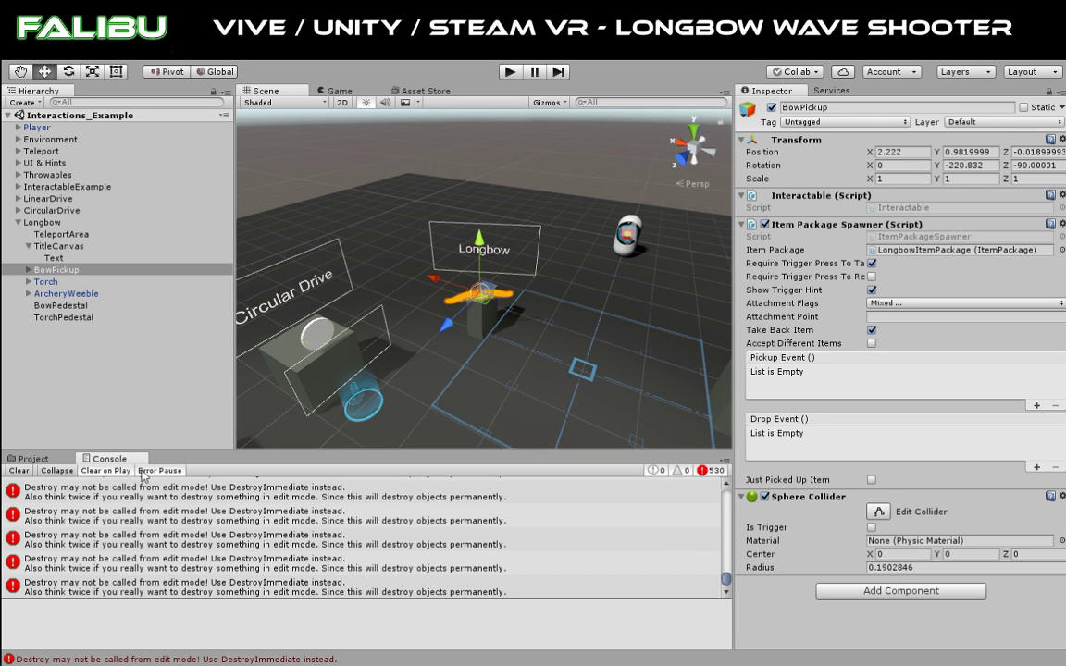
{"action": "left_click", "coordinate": [19, 471]}
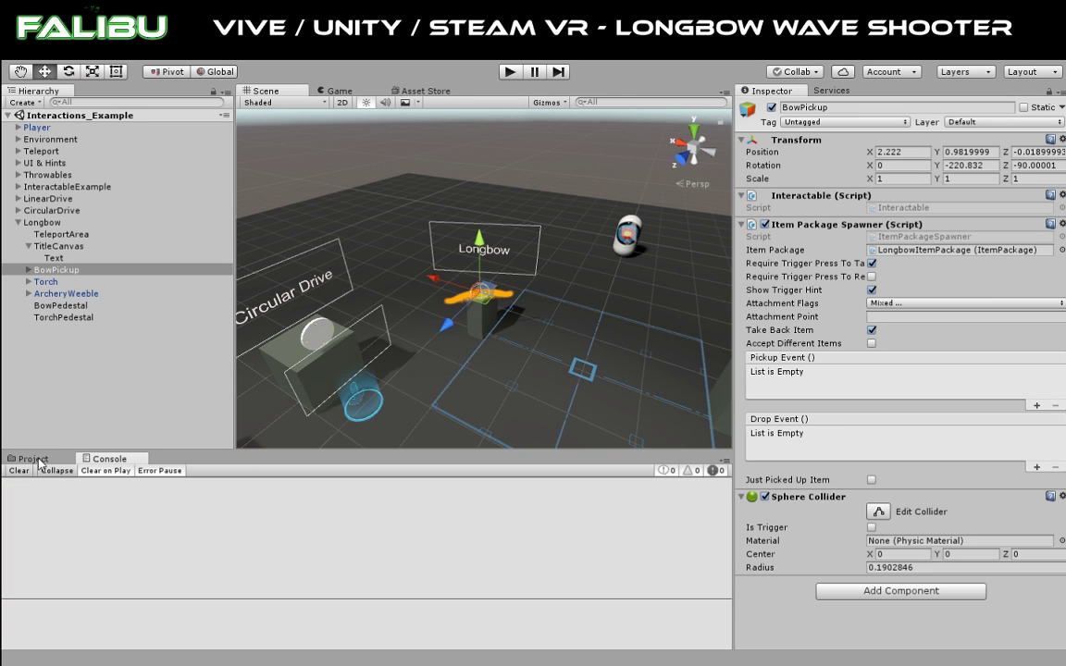
Step: Open the nature_test_scene_longbow scene from the Scenes folder and clear the console errors there
{"action": "left_click", "coordinate": [33, 459]}
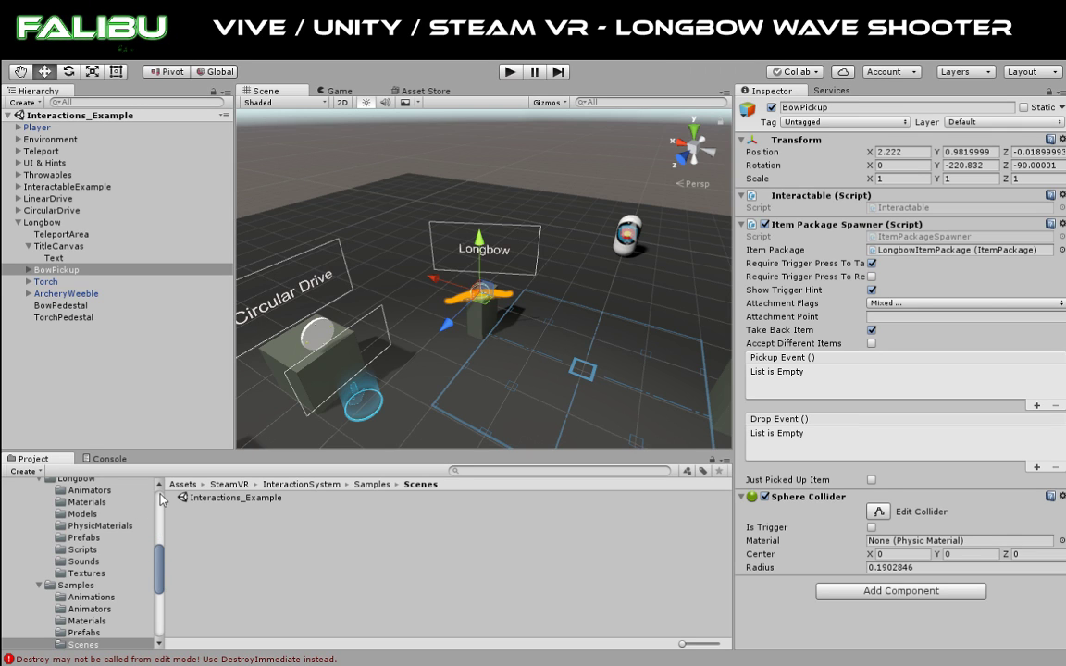
{"action": "scroll", "coordinate": [160, 495], "scroll_direction": "up", "scroll_amount": 4}
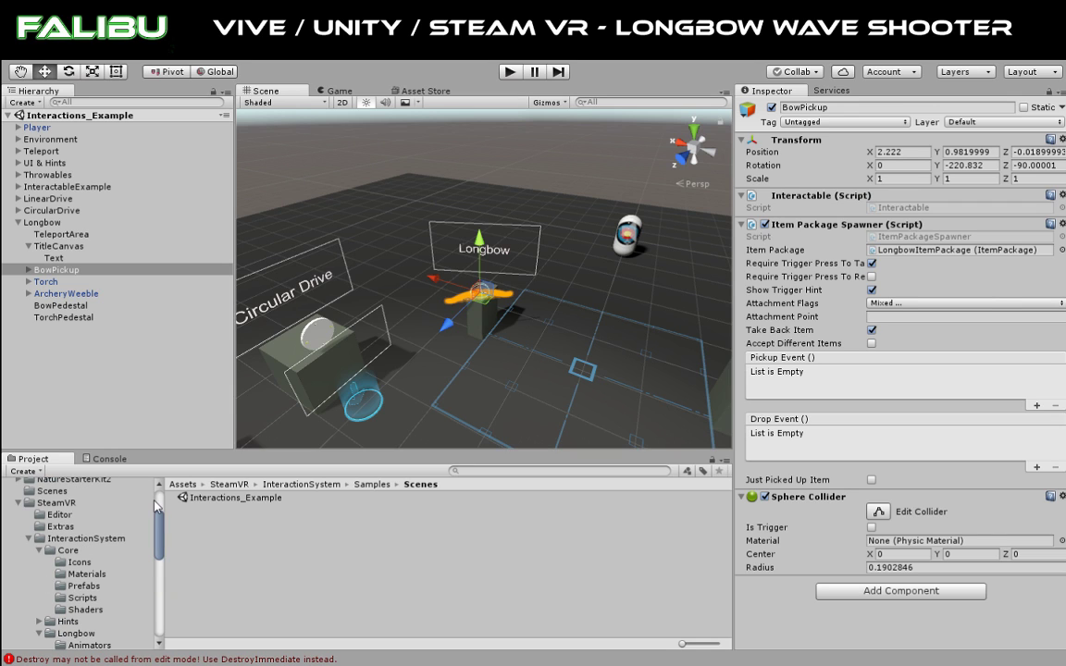
{"action": "left_click", "coordinate": [48, 490]}
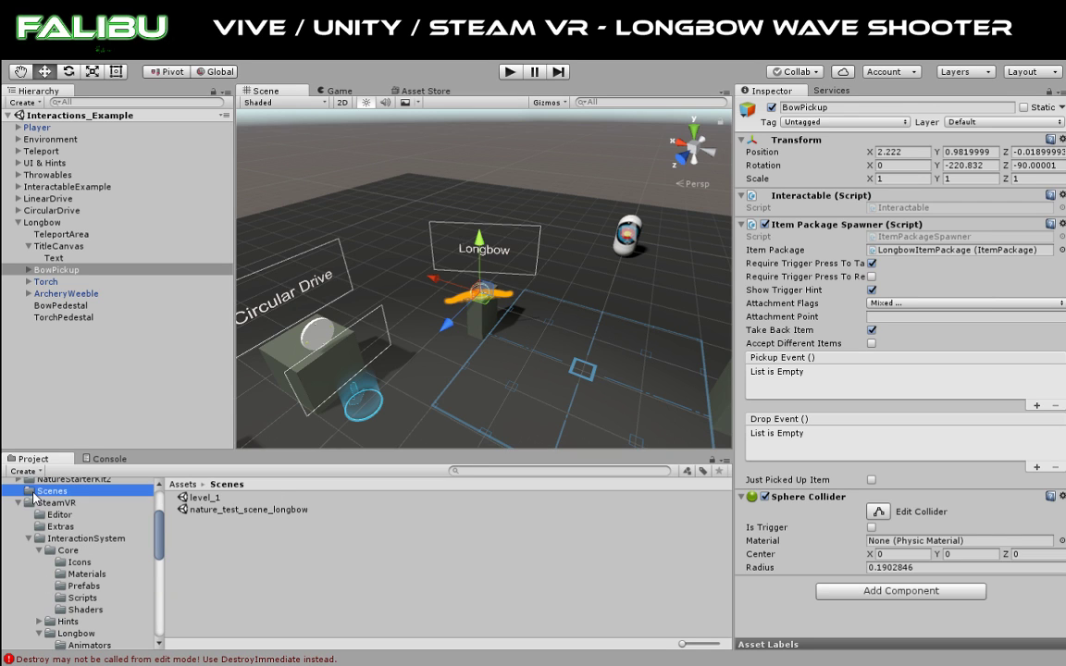
{"action": "double_click", "coordinate": [209, 510]}
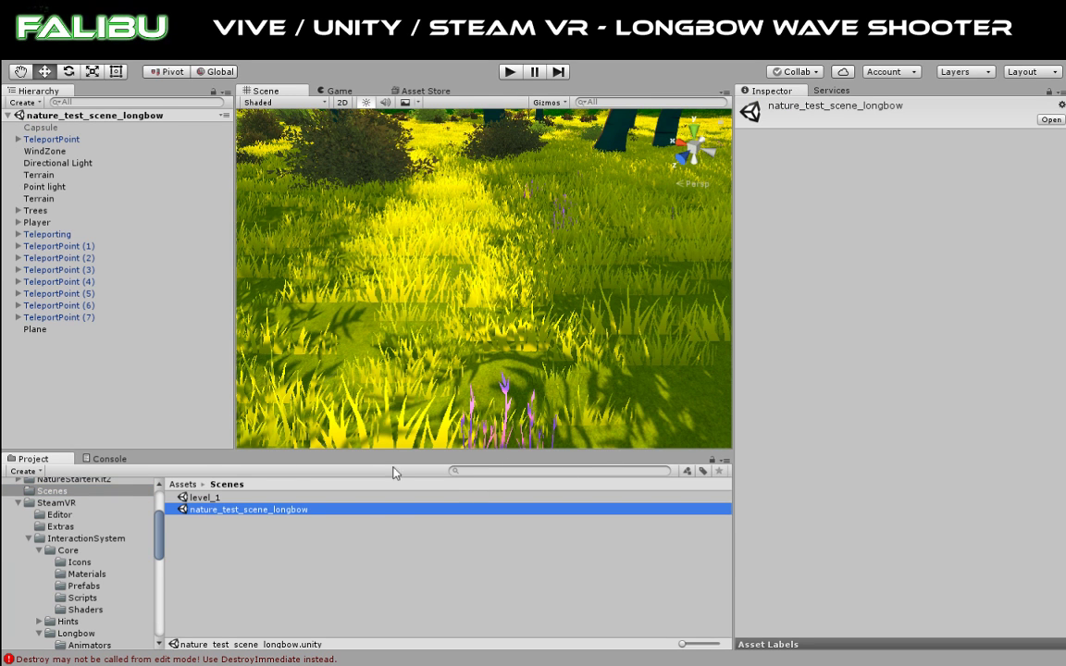
{"action": "left_click", "coordinate": [105, 459]}
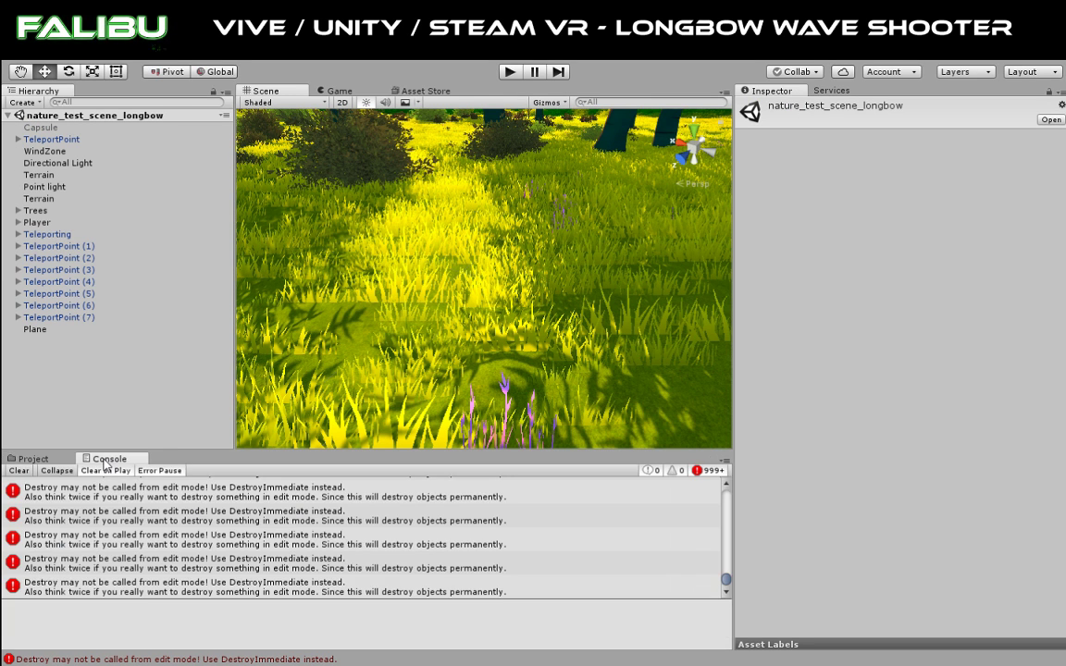
{"action": "left_click", "coordinate": [19, 471]}
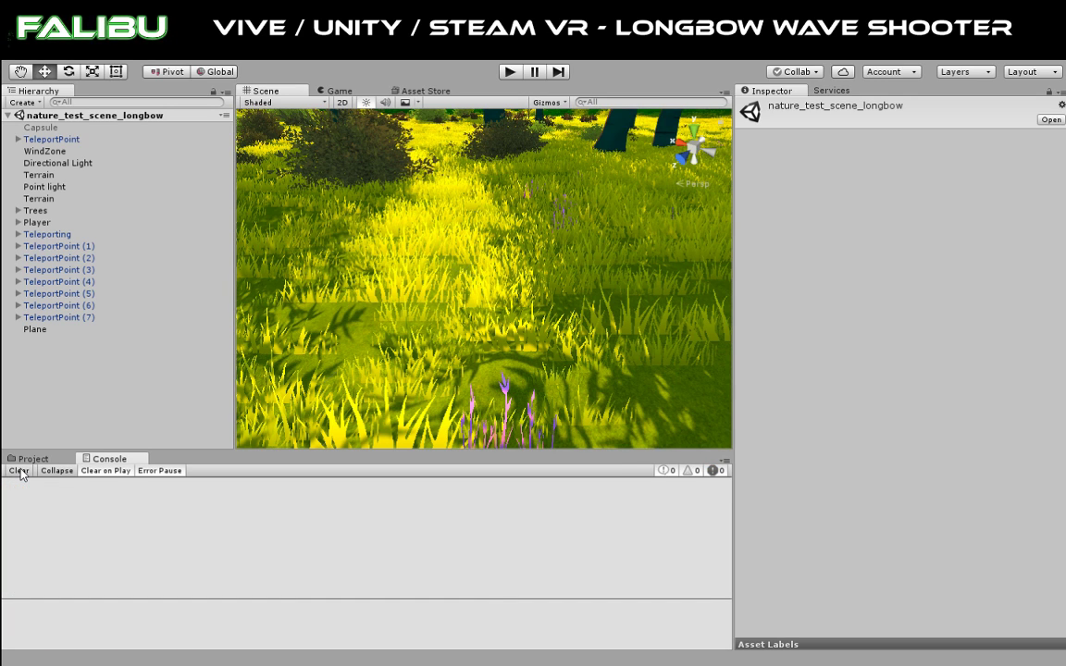
{"action": "left_click", "coordinate": [33, 459]}
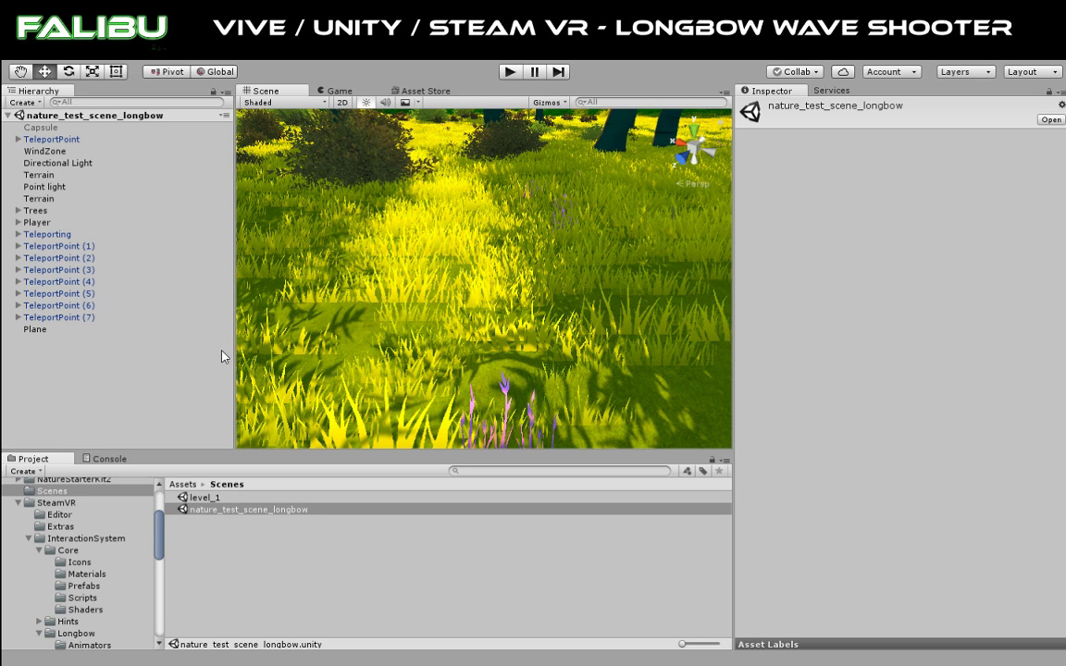
Step: Reopen the Interactions_Example scene from SteamVR's InteractionSystem/Samples/Scenes folder
{"action": "left_click", "coordinate": [41, 540]}
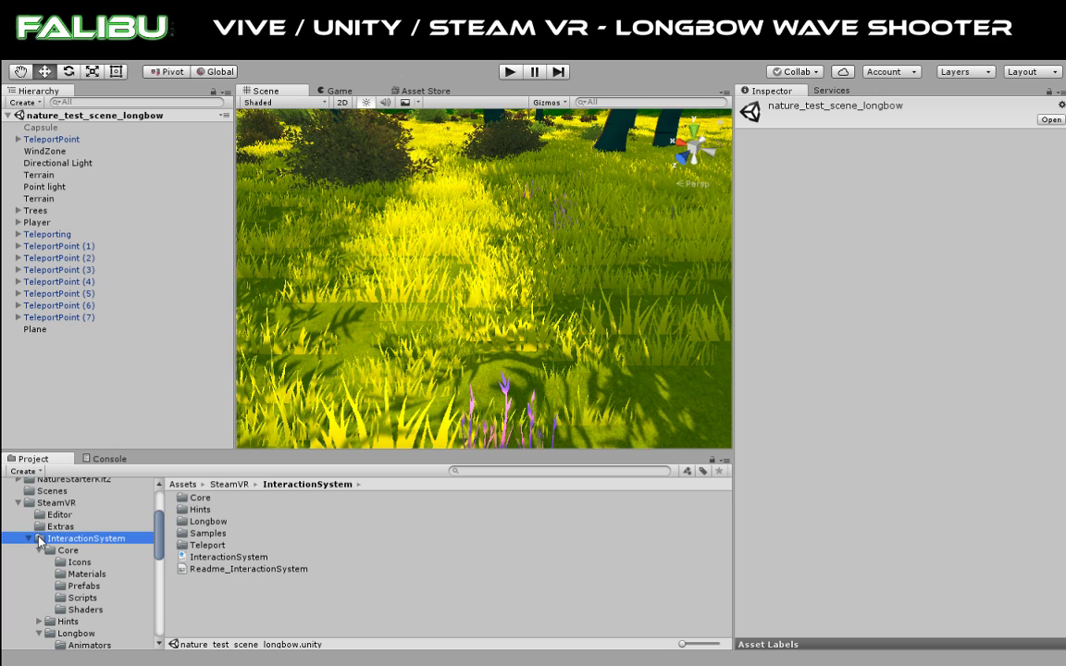
{"action": "double_click", "coordinate": [188, 535]}
{"action": "double_click", "coordinate": [185, 535]}
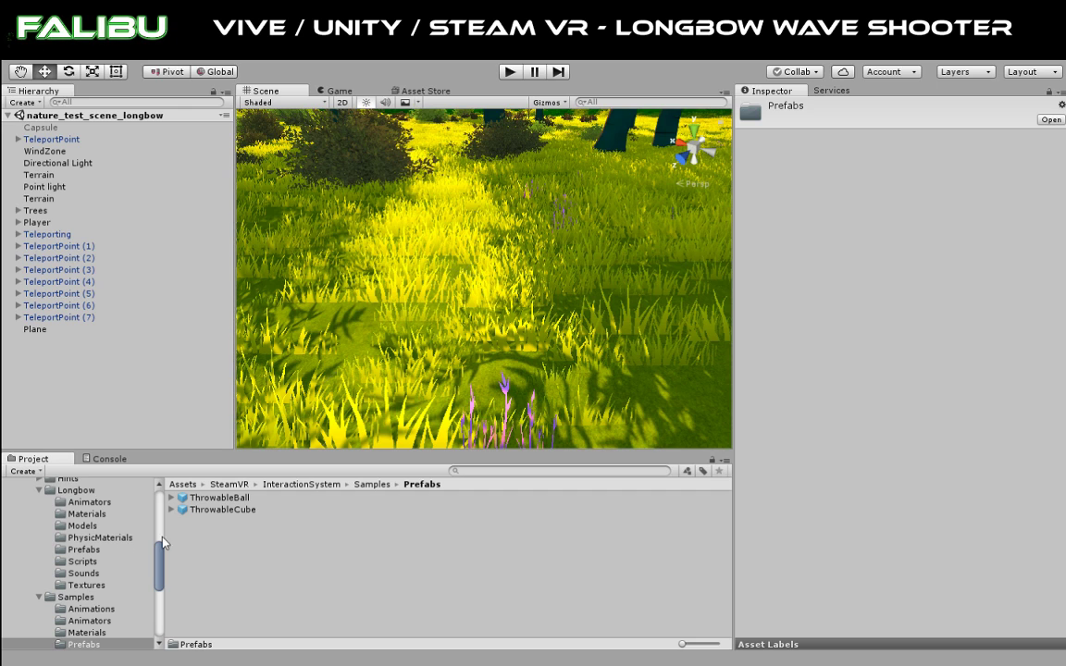
{"action": "left_click", "coordinate": [369, 486]}
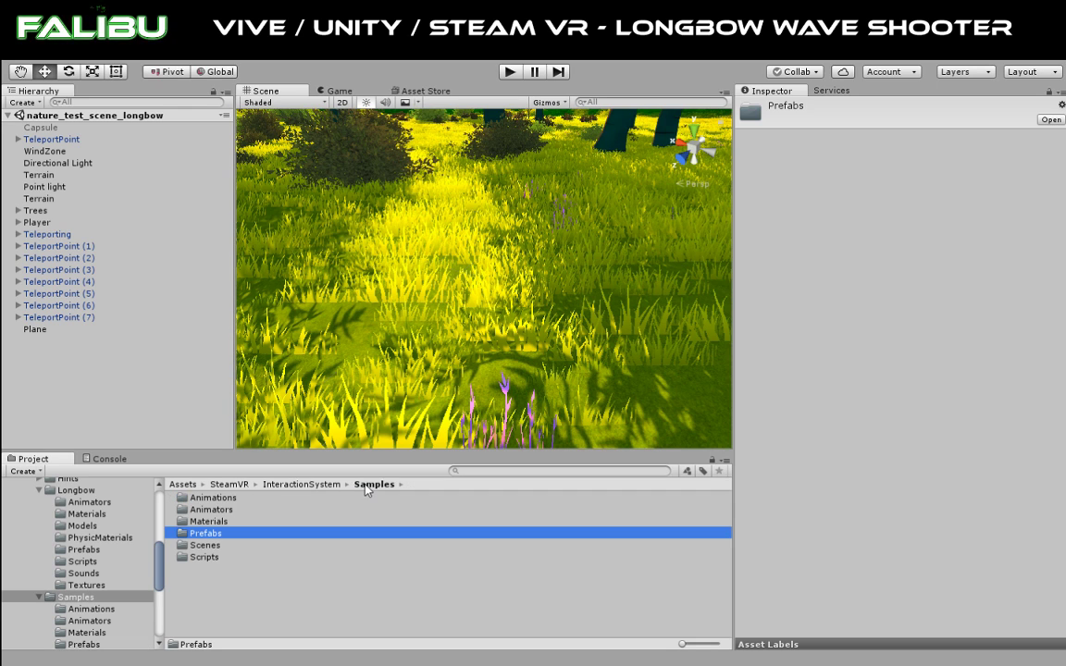
{"action": "double_click", "coordinate": [183, 545]}
{"action": "double_click", "coordinate": [223, 498]}
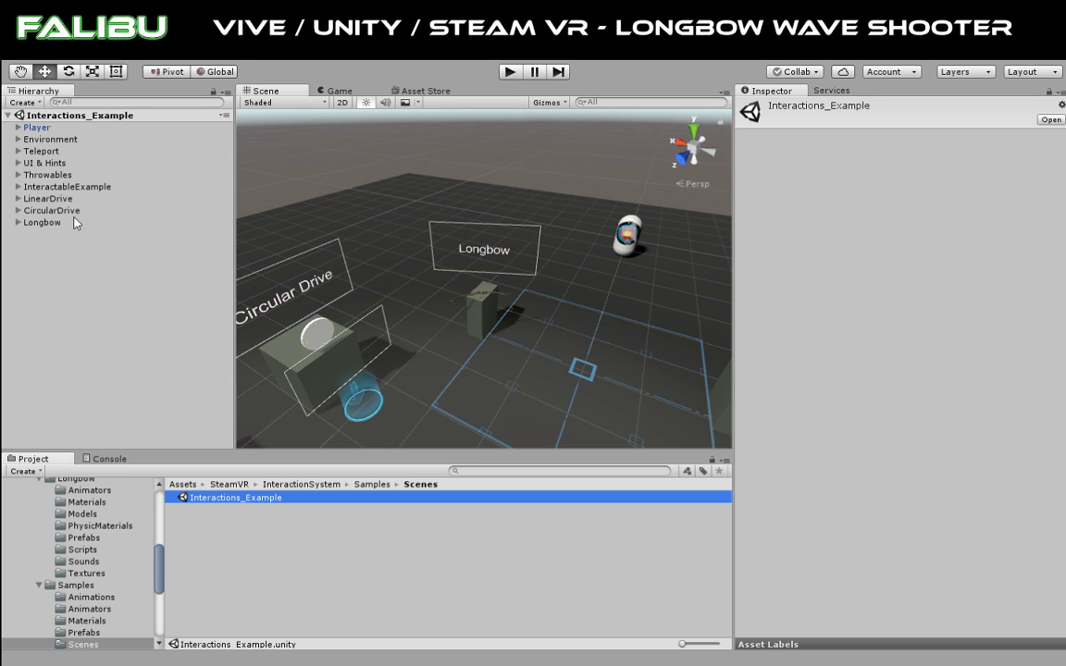
Step: Expand and select the Longbow group in the sample scene and check the console for errors
{"action": "left_click", "coordinate": [18, 223]}
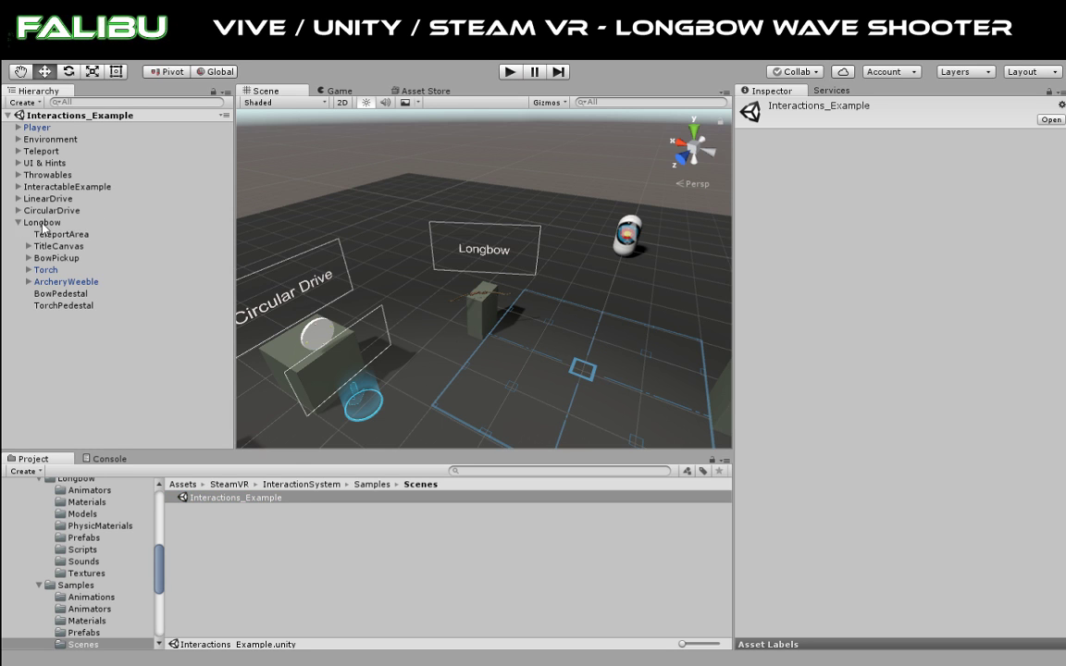
{"action": "left_click", "coordinate": [42, 223]}
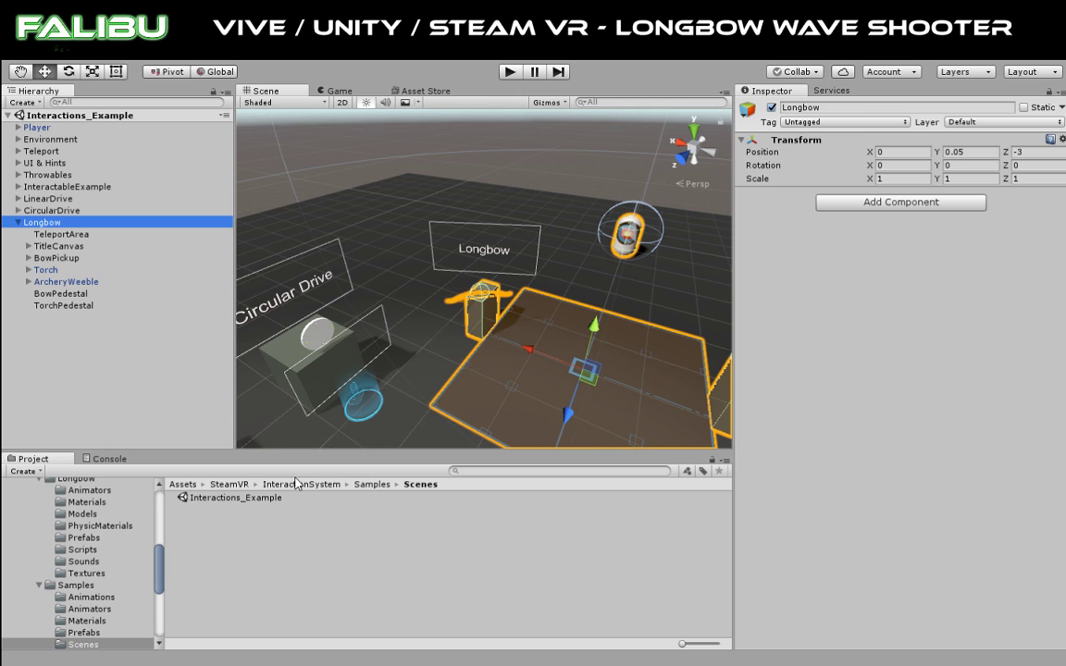
{"action": "left_click", "coordinate": [111, 460]}
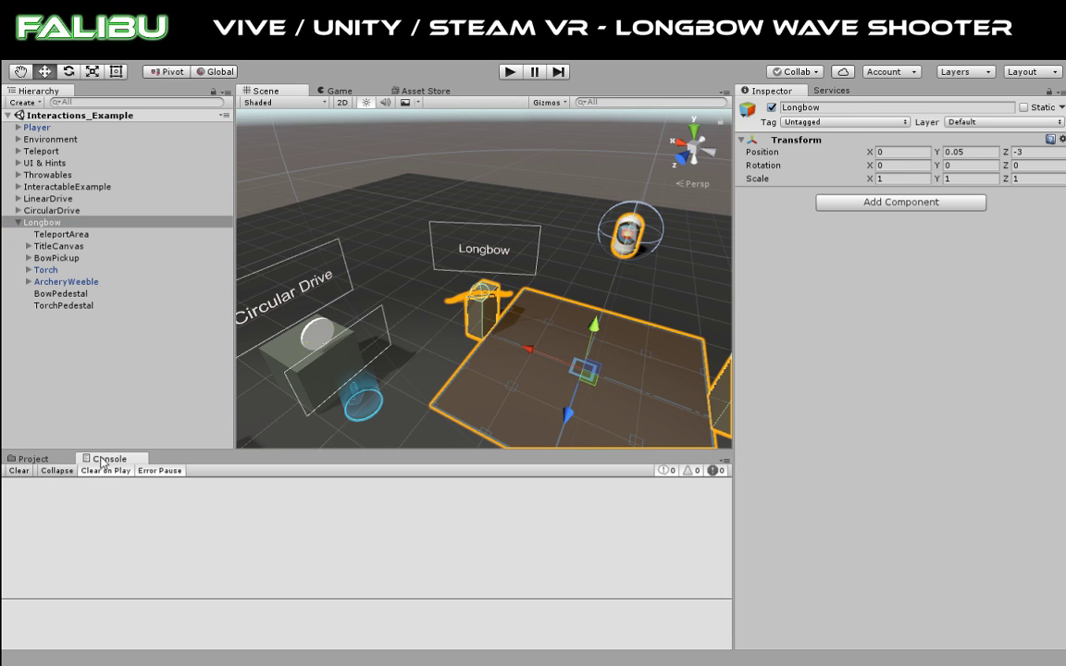
{"action": "left_click", "coordinate": [34, 459]}
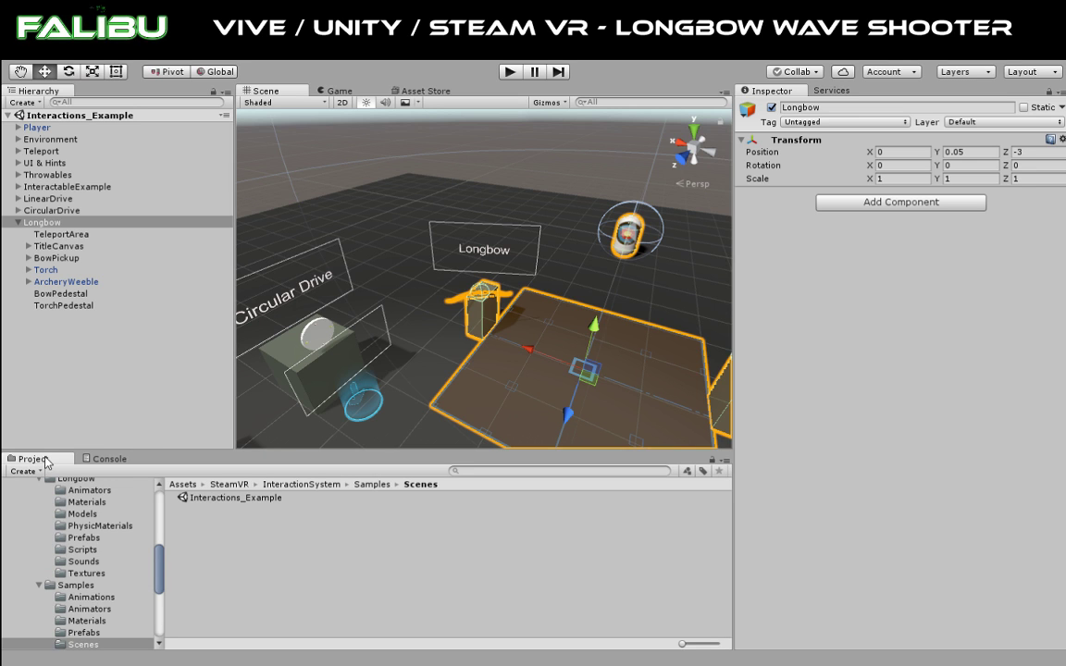
Step: Select the BowPickup object inside the reopened scene's Longbow group and show its components
{"action": "scroll", "coordinate": [501, 278], "scroll_direction": "up", "scroll_amount": 3}
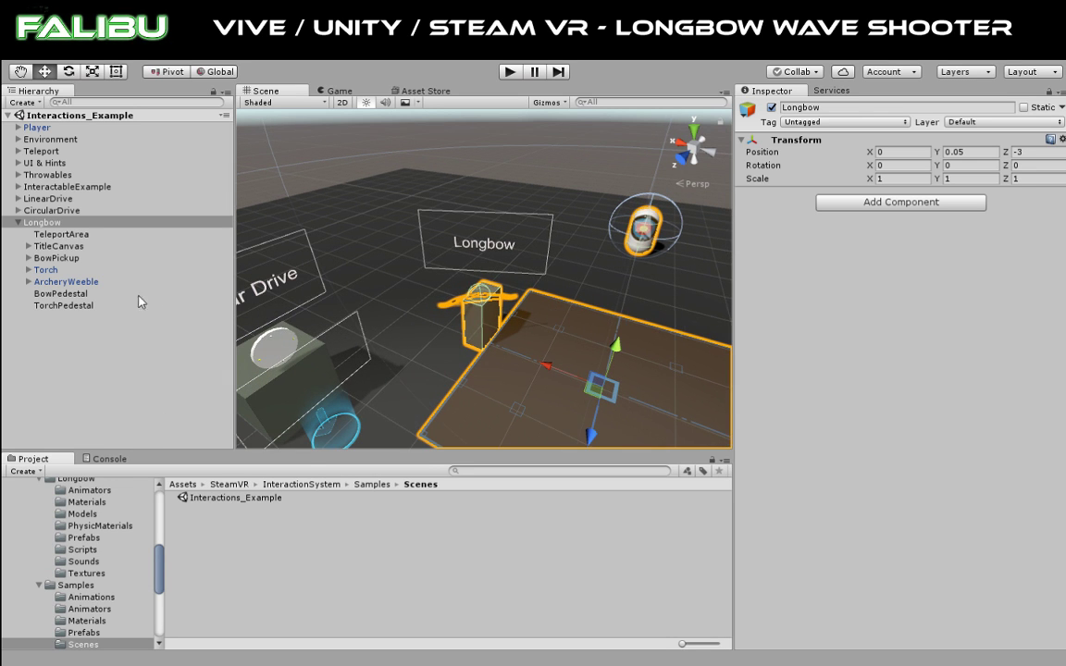
{"action": "left_click", "coordinate": [51, 259]}
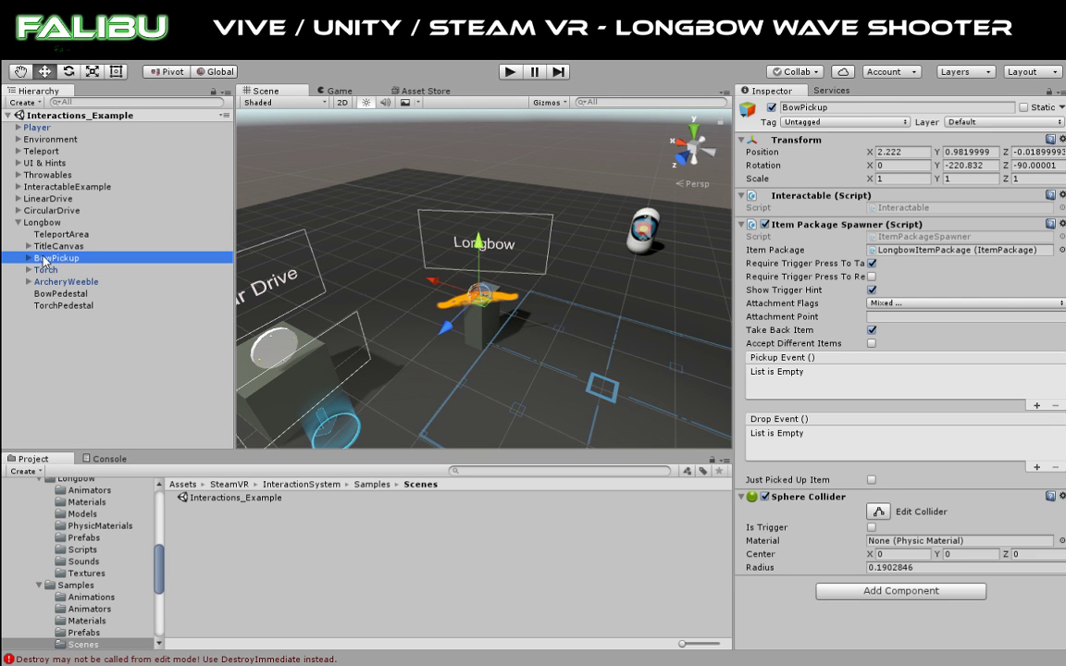
Step: Expand BowPickup in the hierarchy, look through its LongbowPreview(Clone) children, and collapse it again
{"action": "left_click", "coordinate": [29, 259]}
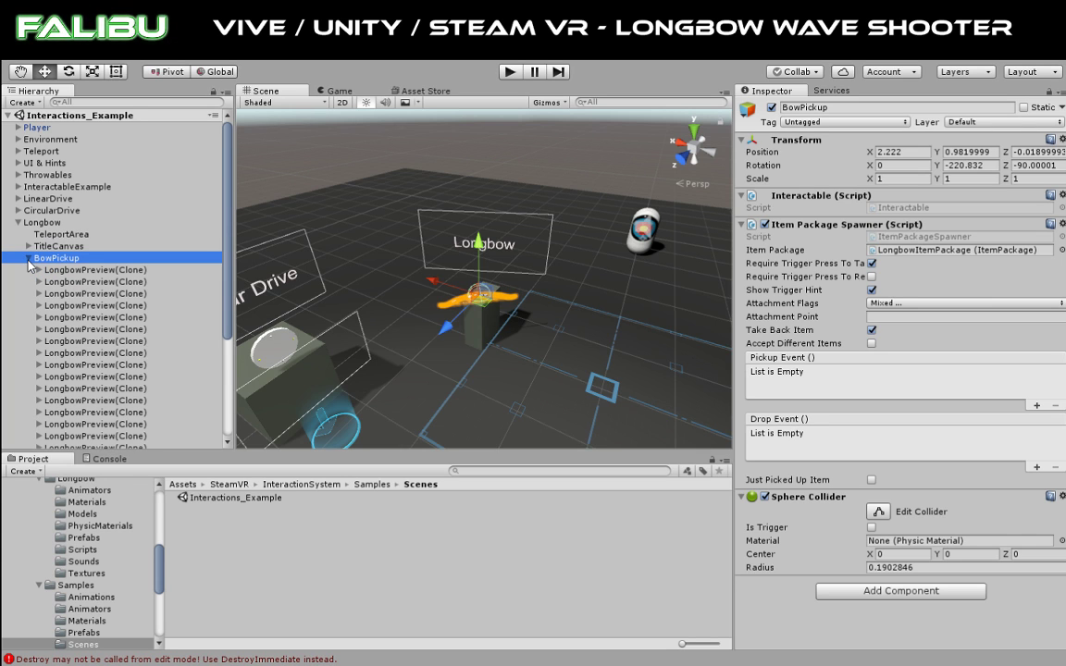
{"action": "scroll", "coordinate": [137, 288], "scroll_direction": "down", "scroll_amount": 3}
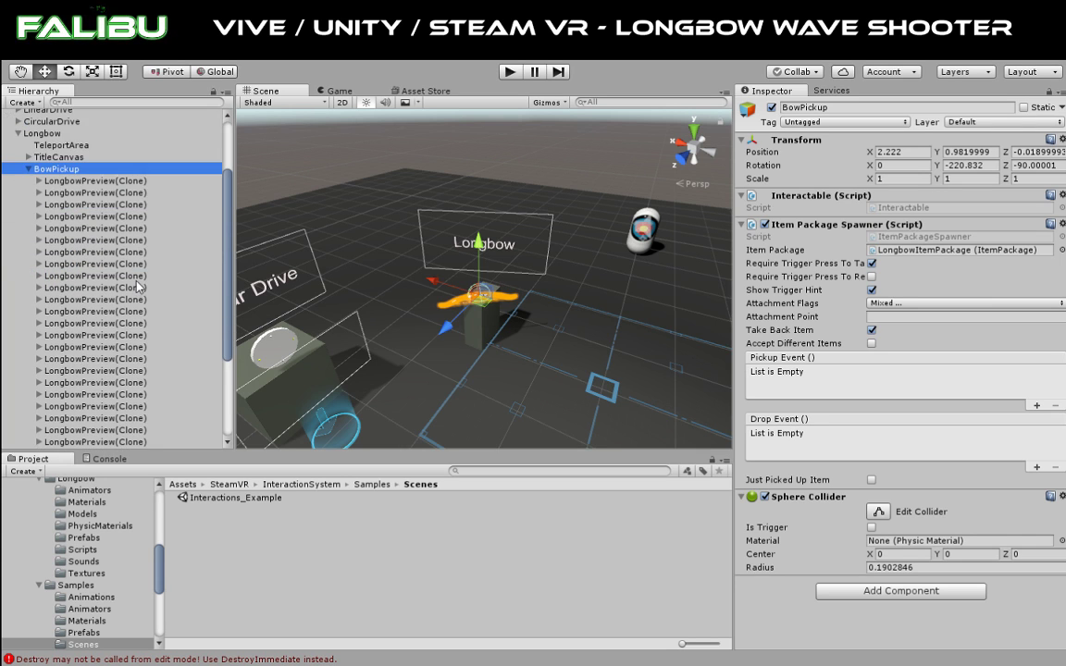
{"action": "scroll", "coordinate": [137, 288], "scroll_direction": "down", "scroll_amount": 5}
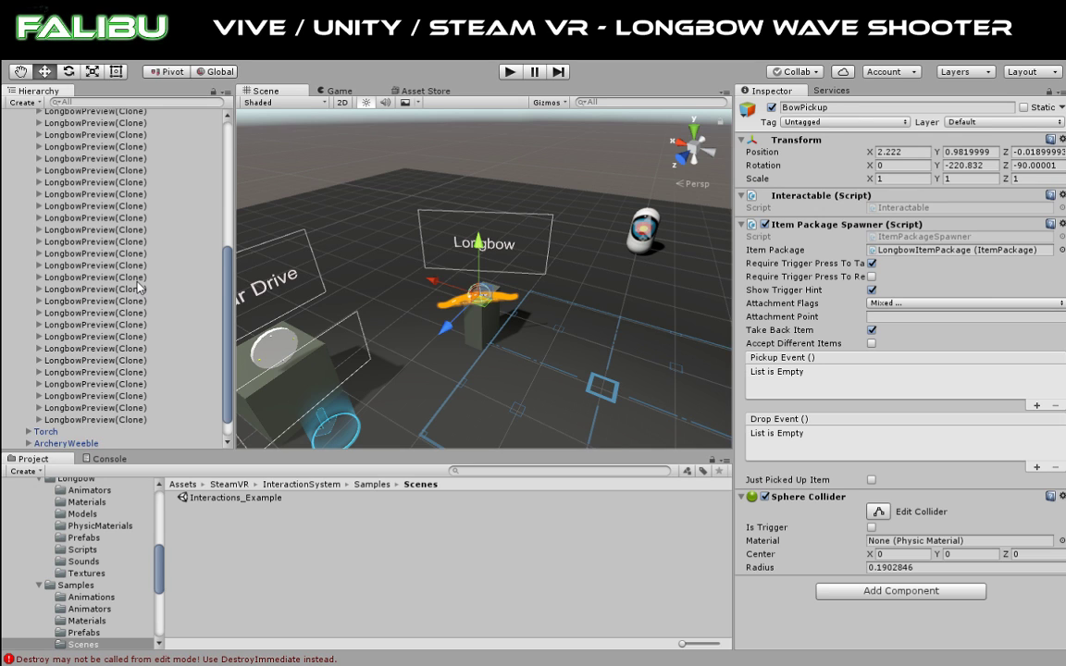
{"action": "scroll", "coordinate": [137, 288], "scroll_direction": "up", "scroll_amount": 1}
{"action": "scroll", "coordinate": [137, 288], "scroll_direction": "down", "scroll_amount": 3}
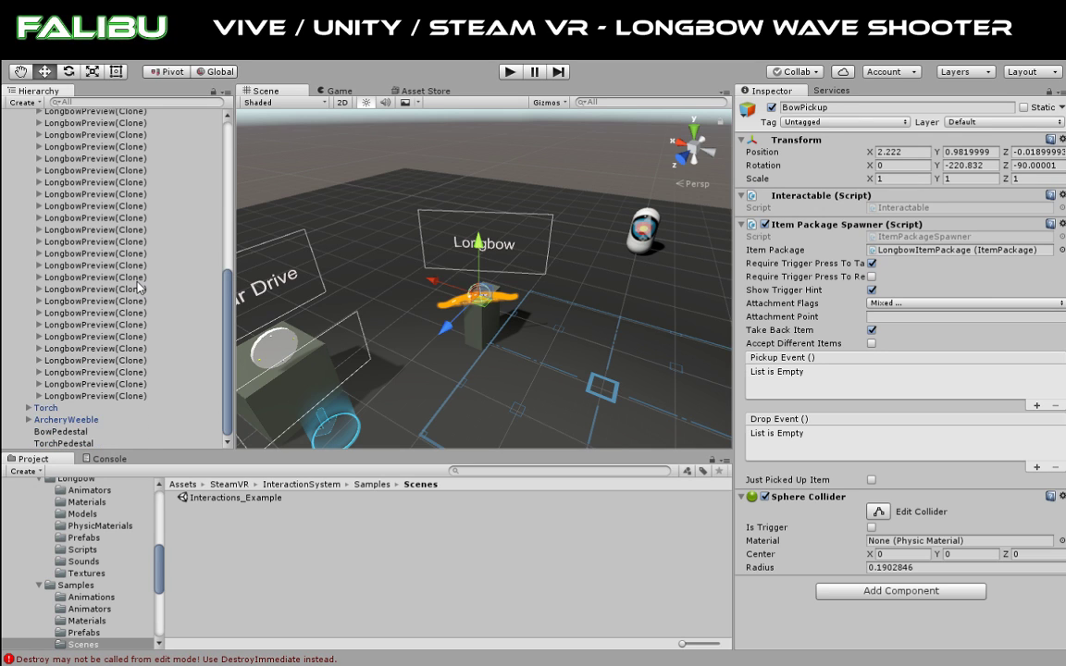
{"action": "scroll", "coordinate": [137, 288], "scroll_direction": "up", "scroll_amount": 5}
{"action": "scroll", "coordinate": [137, 287], "scroll_direction": "up", "scroll_amount": 4}
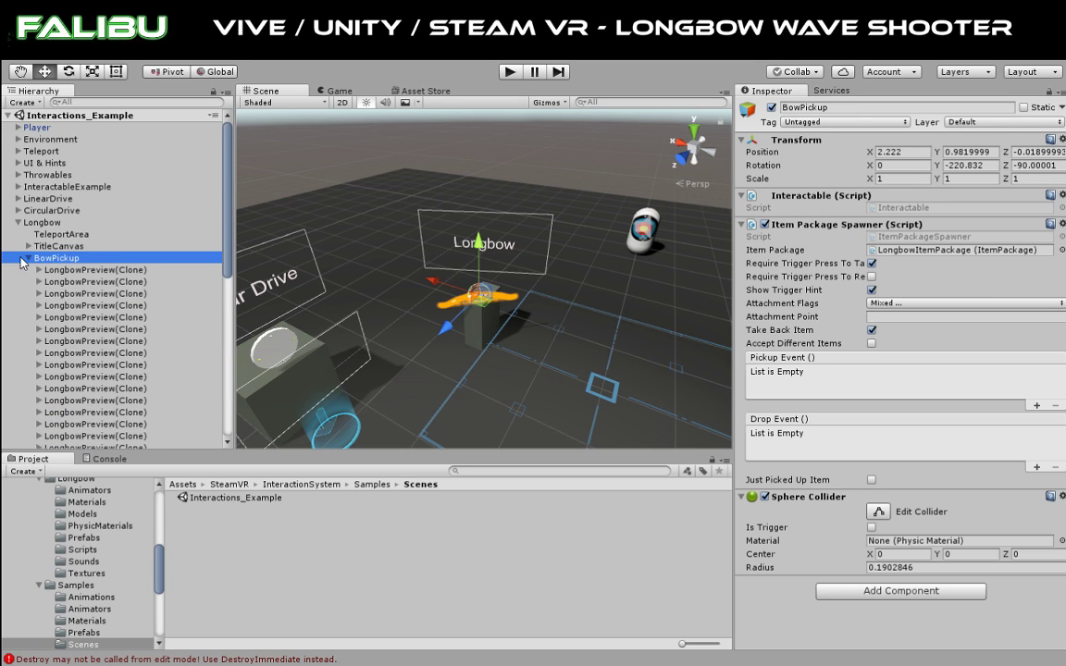
{"action": "left_click", "coordinate": [28, 258]}
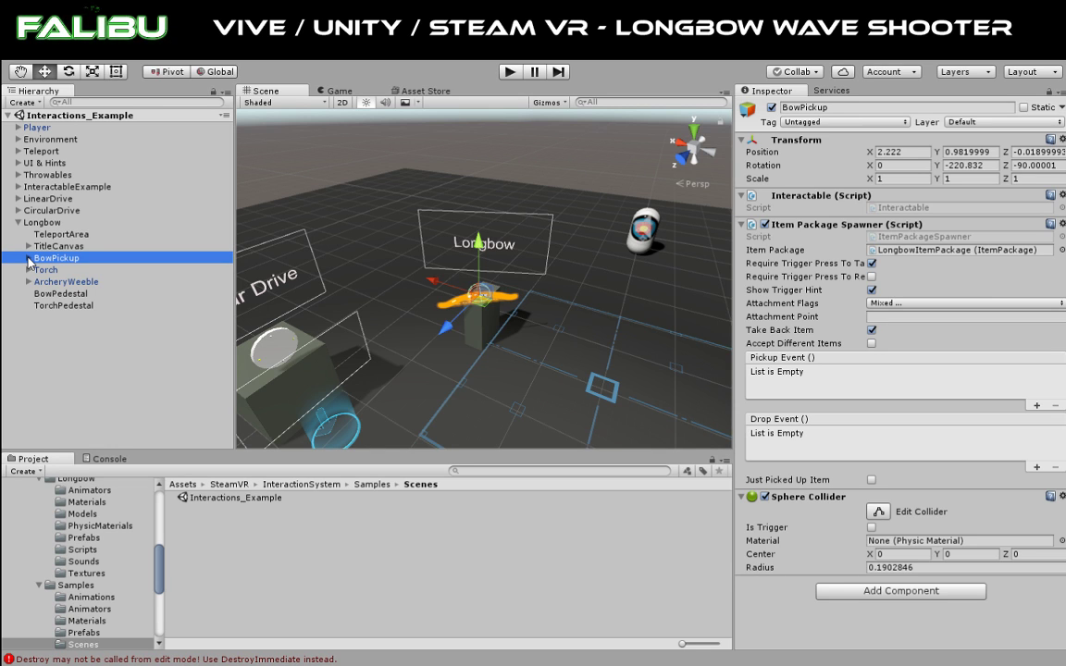
Step: Expand BowPickup once more and examine how far its list of LongbowPreview clones extends
{"action": "left_click", "coordinate": [27, 259]}
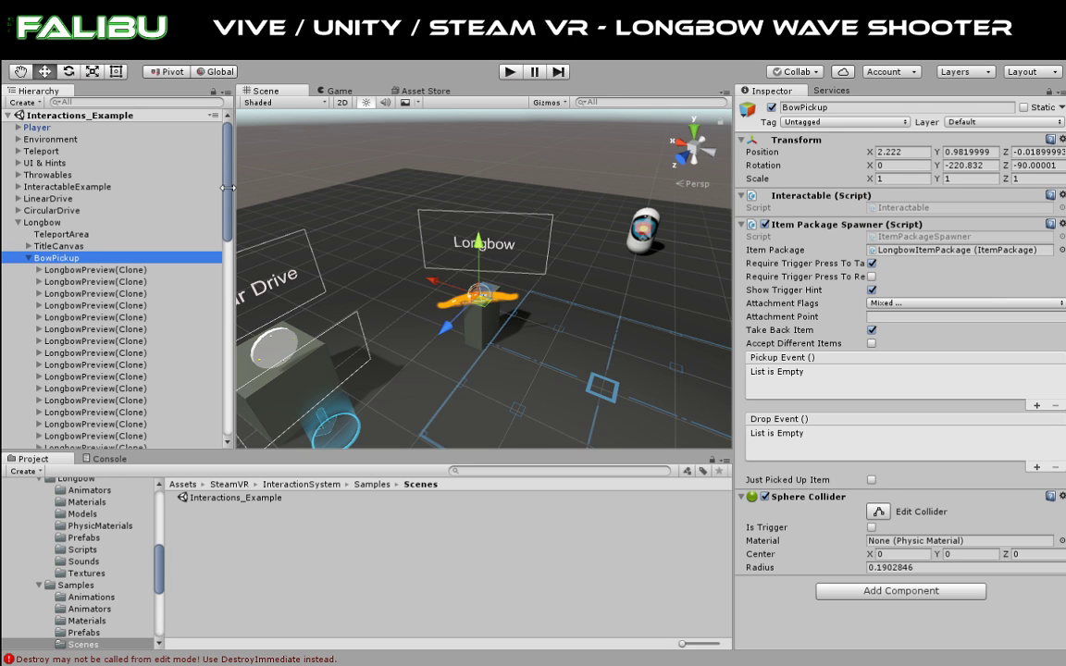
{"action": "left_click_drag", "start_coordinate": [228, 225], "coordinate": [230, 318]}
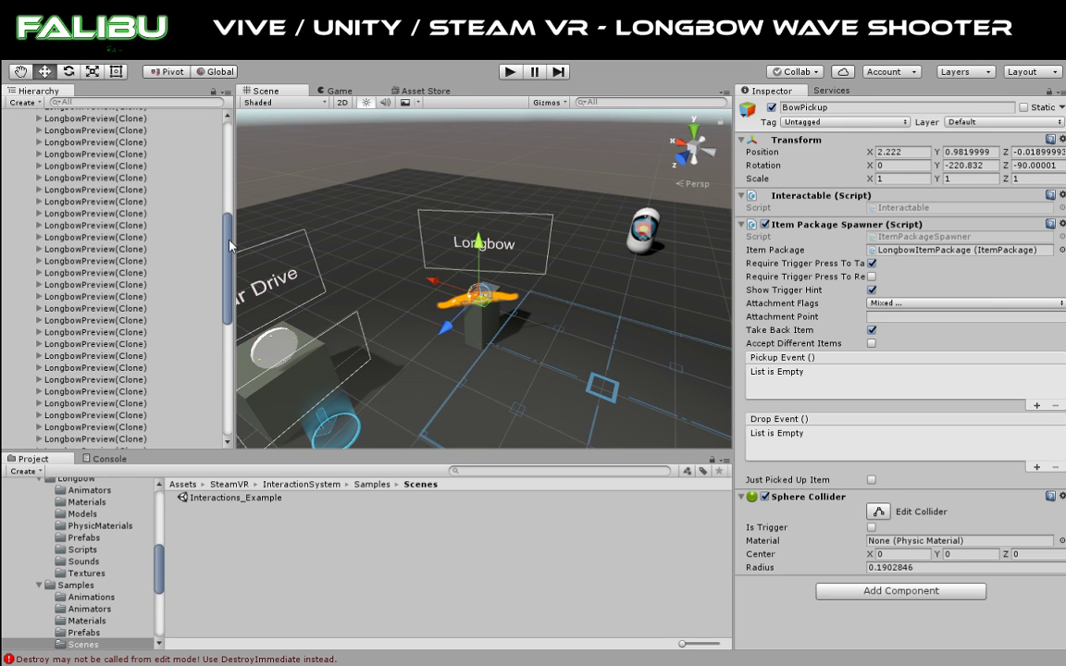
{"action": "left_click", "coordinate": [228, 393]}
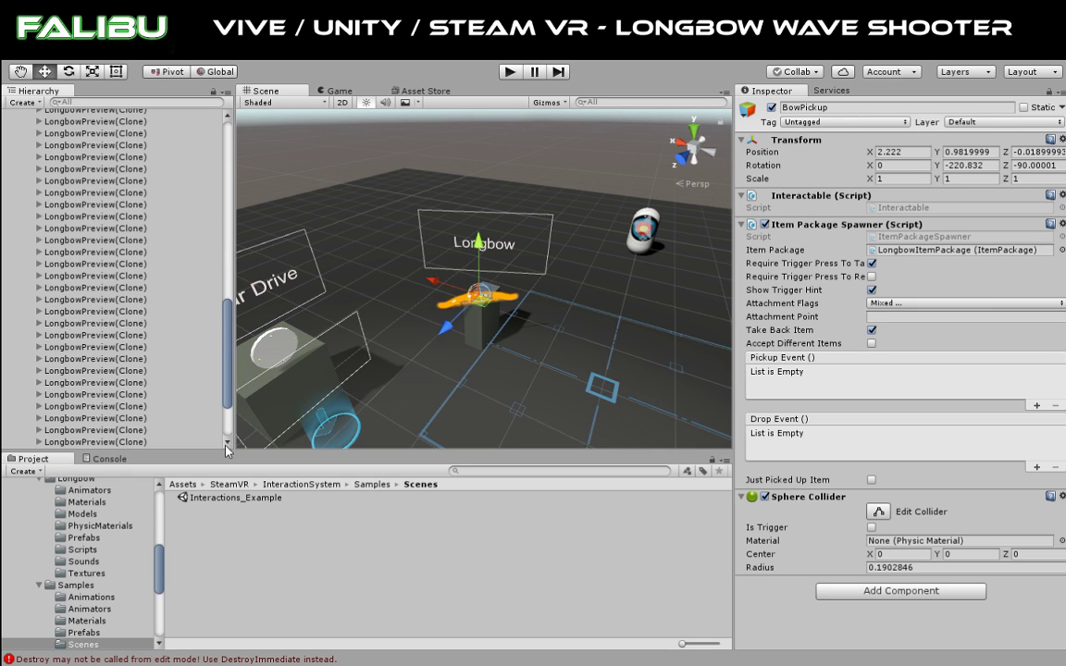
{"action": "scroll", "coordinate": [218, 370], "scroll_direction": "up", "scroll_amount": 2}
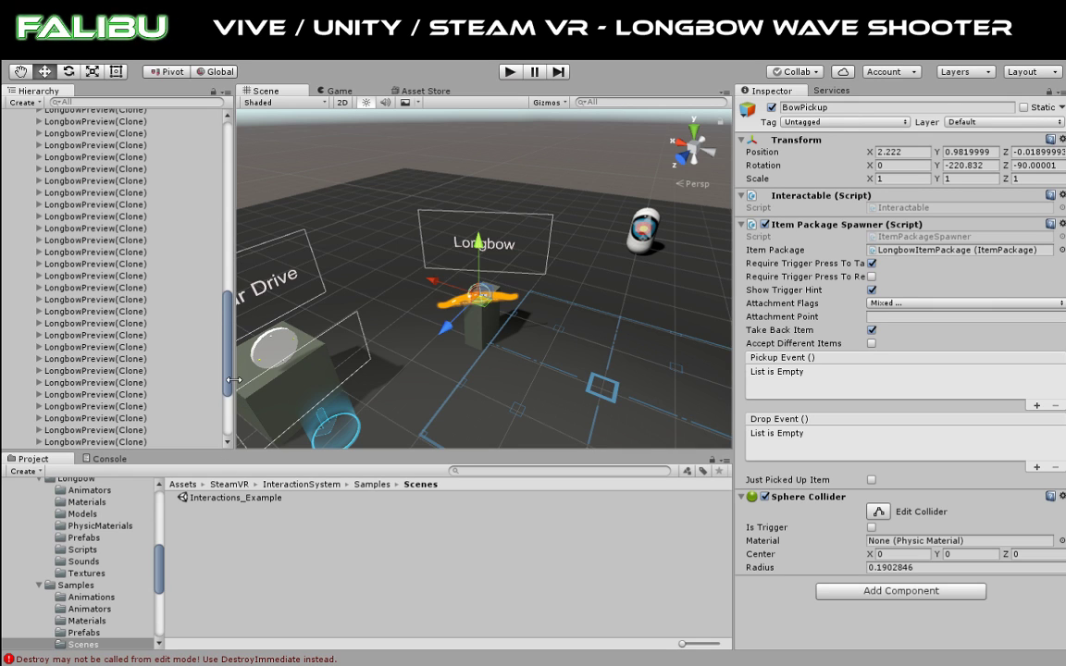
{"action": "scroll", "coordinate": [235, 380], "scroll_direction": "up", "scroll_amount": 1}
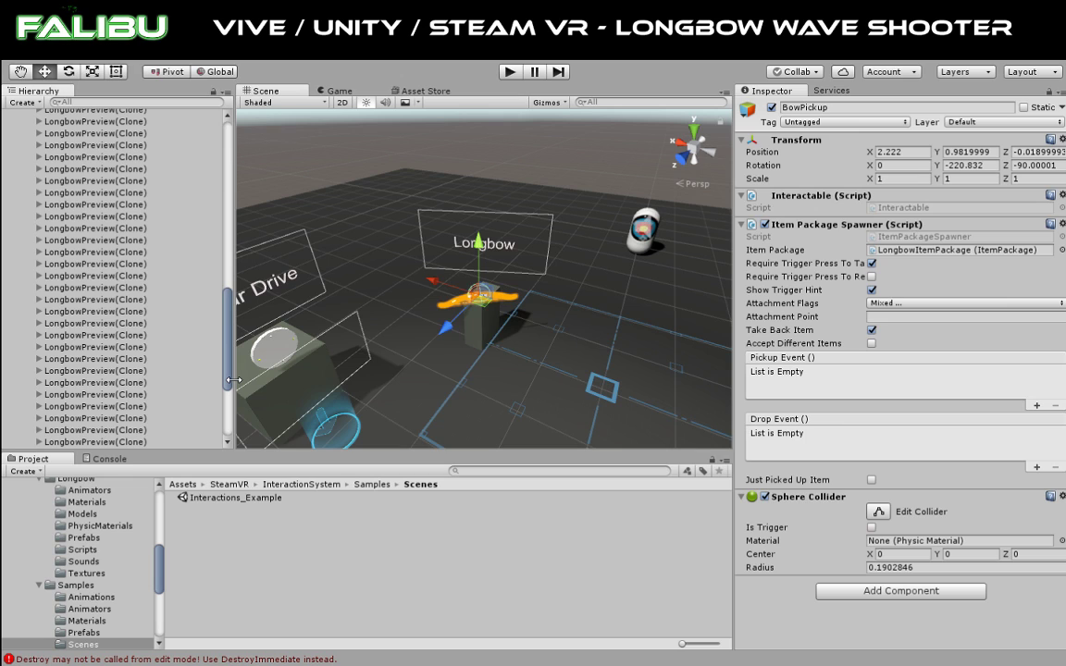
{"action": "scroll", "coordinate": [234, 380], "scroll_direction": "up", "scroll_amount": 1}
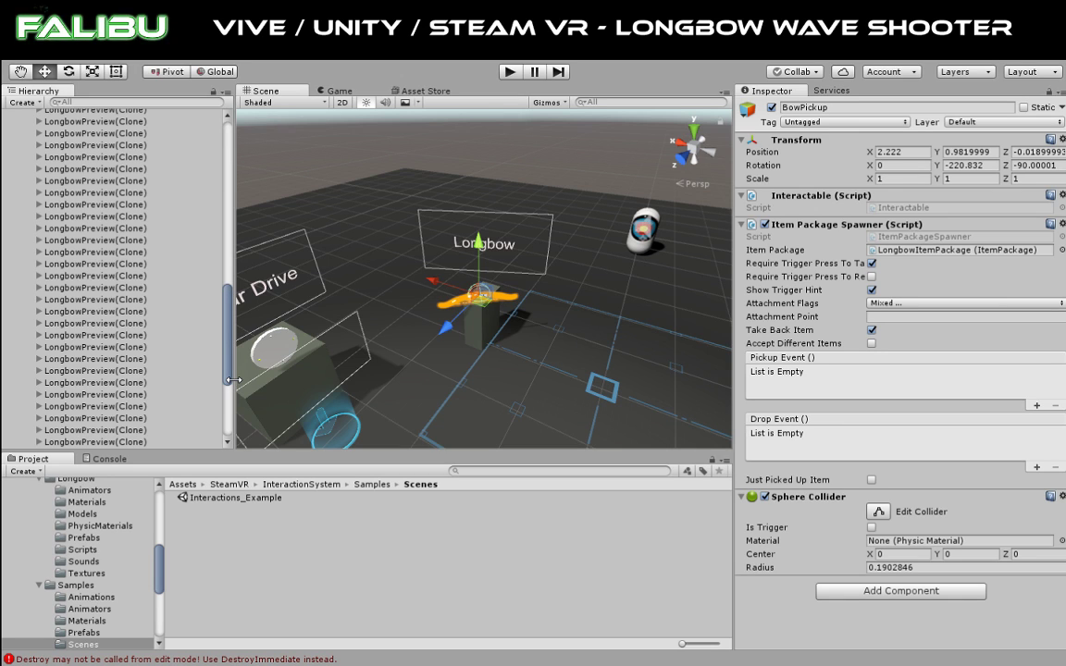
{"action": "scroll", "coordinate": [234, 379], "scroll_direction": "up", "scroll_amount": 1}
{"action": "scroll", "coordinate": [222, 367], "scroll_direction": "up", "scroll_amount": 1}
{"action": "scroll", "coordinate": [222, 367], "scroll_direction": "up", "scroll_amount": 1}
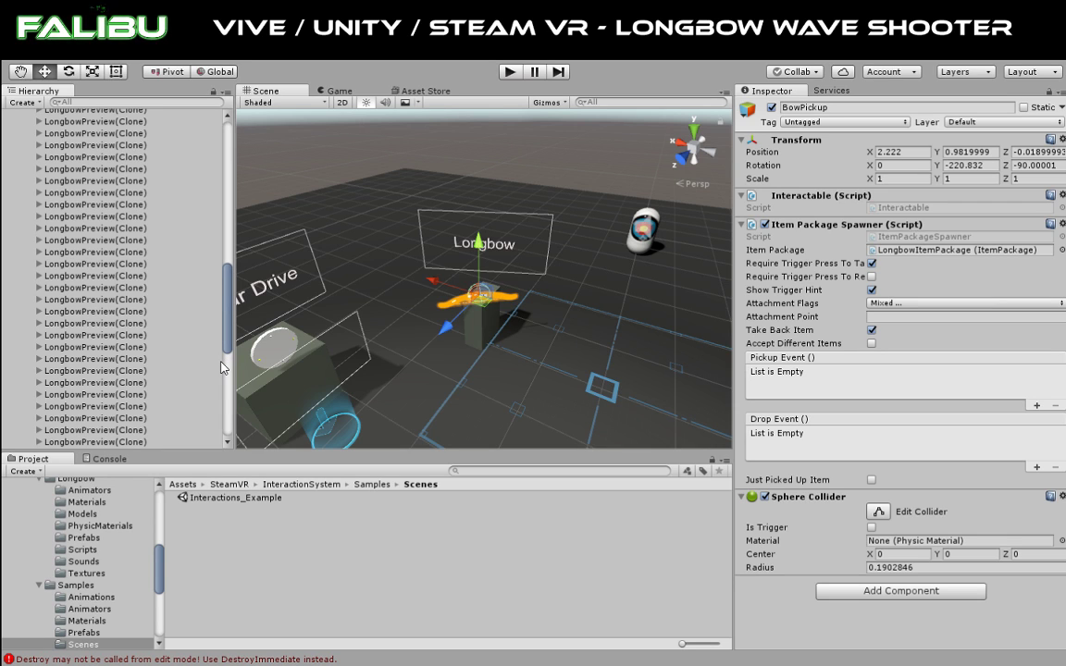
{"action": "scroll", "coordinate": [222, 368], "scroll_direction": "up", "scroll_amount": 1}
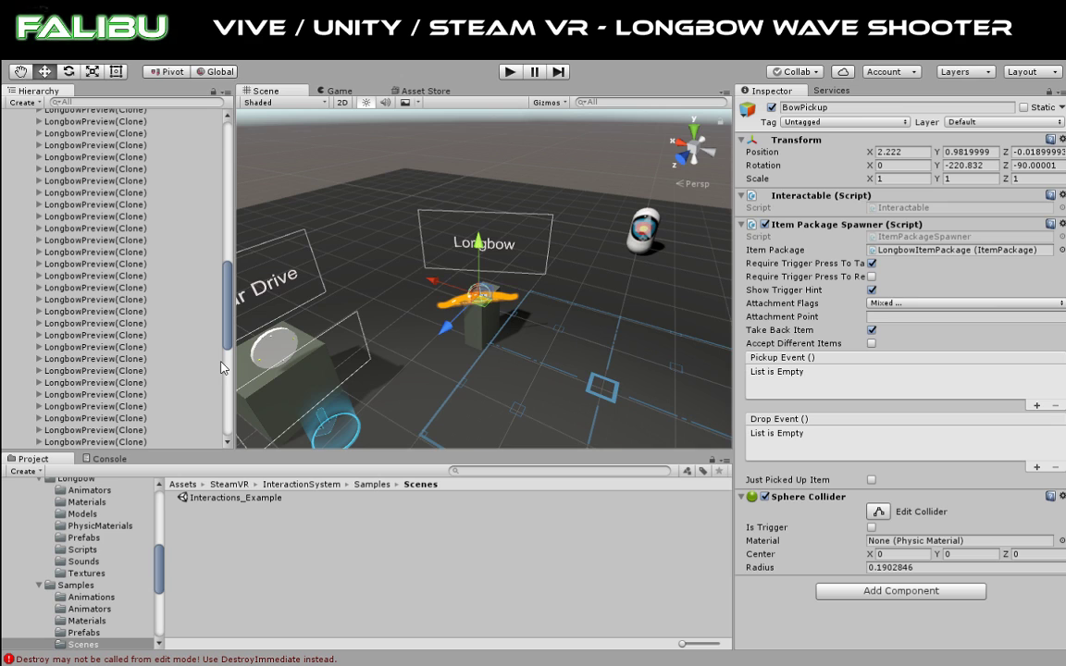
{"action": "scroll", "coordinate": [222, 368], "scroll_direction": "up", "scroll_amount": 1}
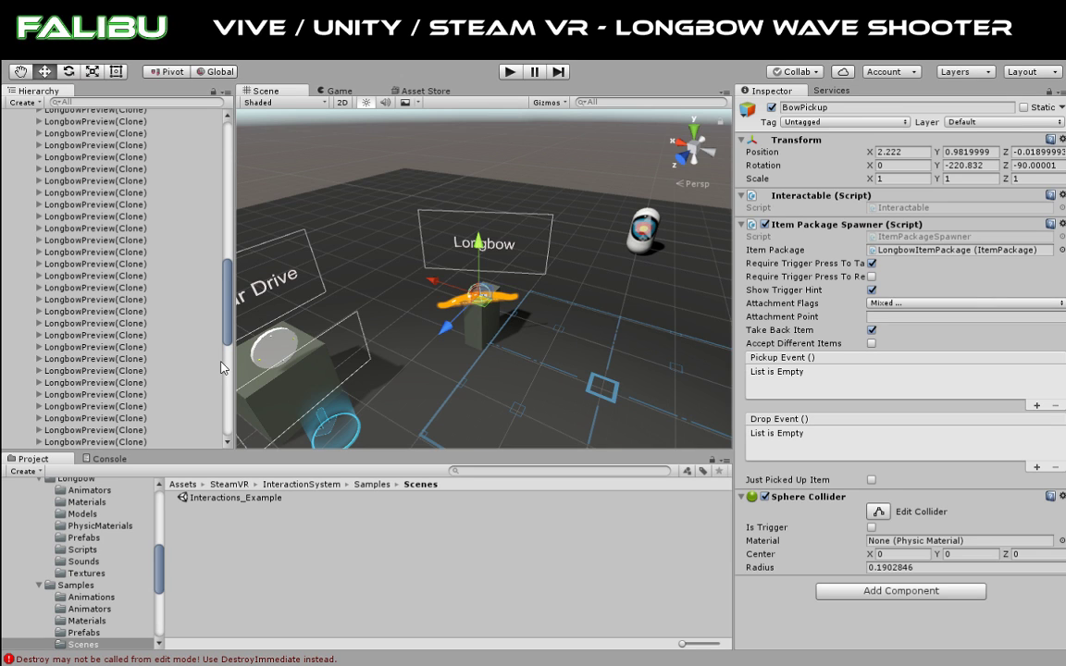
{"action": "scroll", "coordinate": [222, 367], "scroll_direction": "up", "scroll_amount": 1}
{"action": "scroll", "coordinate": [223, 367], "scroll_direction": "up", "scroll_amount": 1}
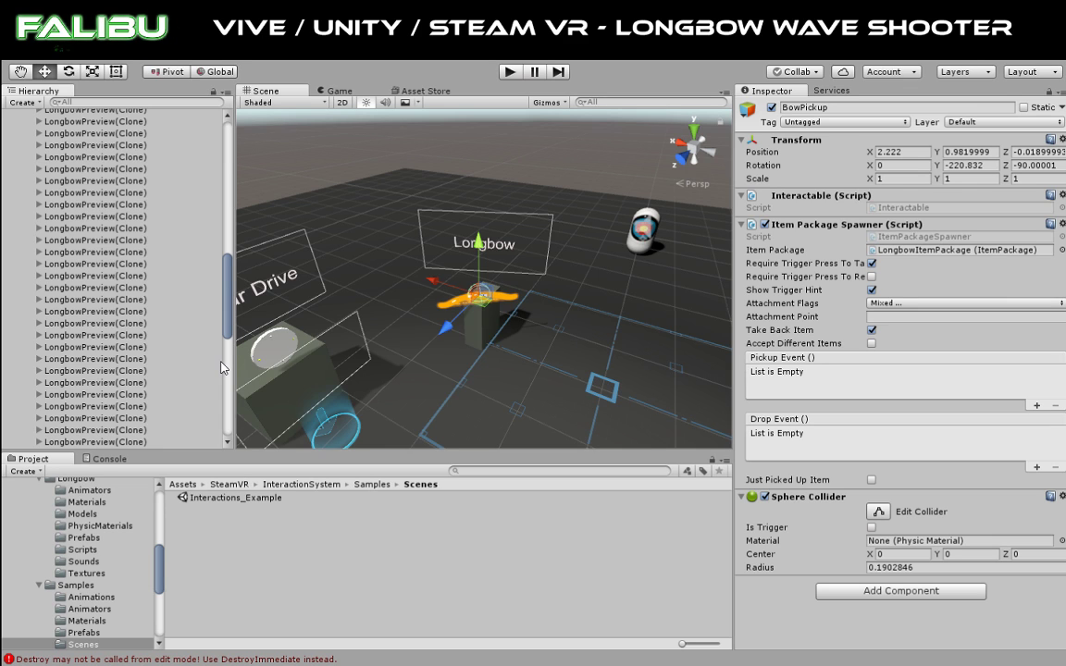
{"action": "scroll", "coordinate": [222, 367], "scroll_direction": "up", "scroll_amount": 1}
{"action": "scroll", "coordinate": [222, 368], "scroll_direction": "up", "scroll_amount": 1}
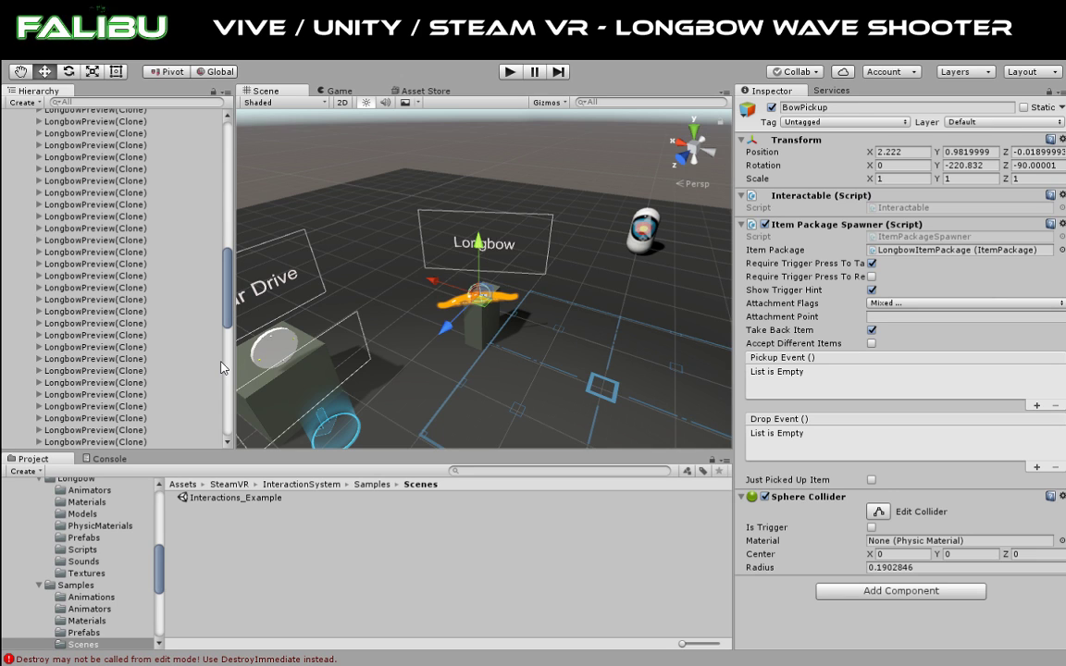
{"action": "scroll", "coordinate": [222, 367], "scroll_direction": "up", "scroll_amount": 1}
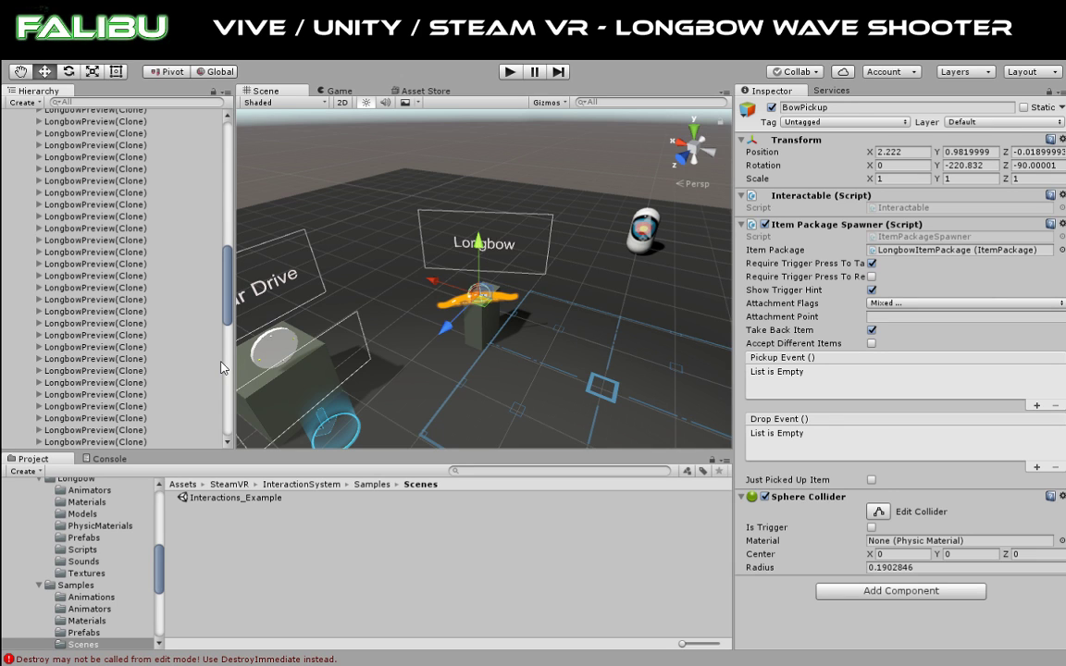
{"action": "scroll", "coordinate": [222, 368], "scroll_direction": "up", "scroll_amount": 1}
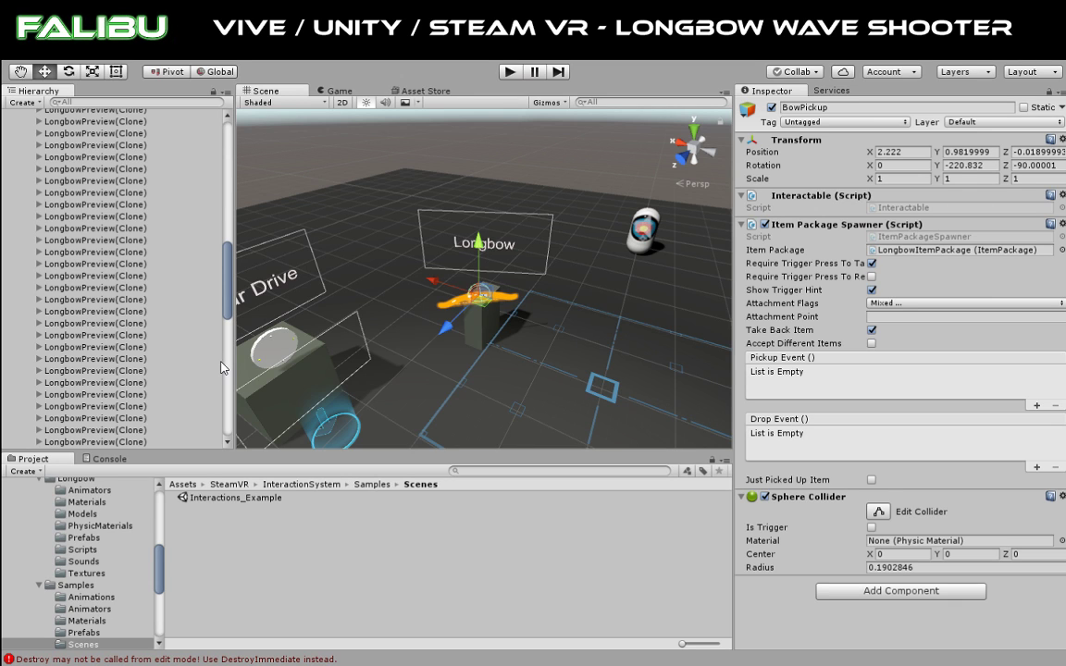
{"action": "scroll", "coordinate": [222, 367], "scroll_direction": "up", "scroll_amount": 1}
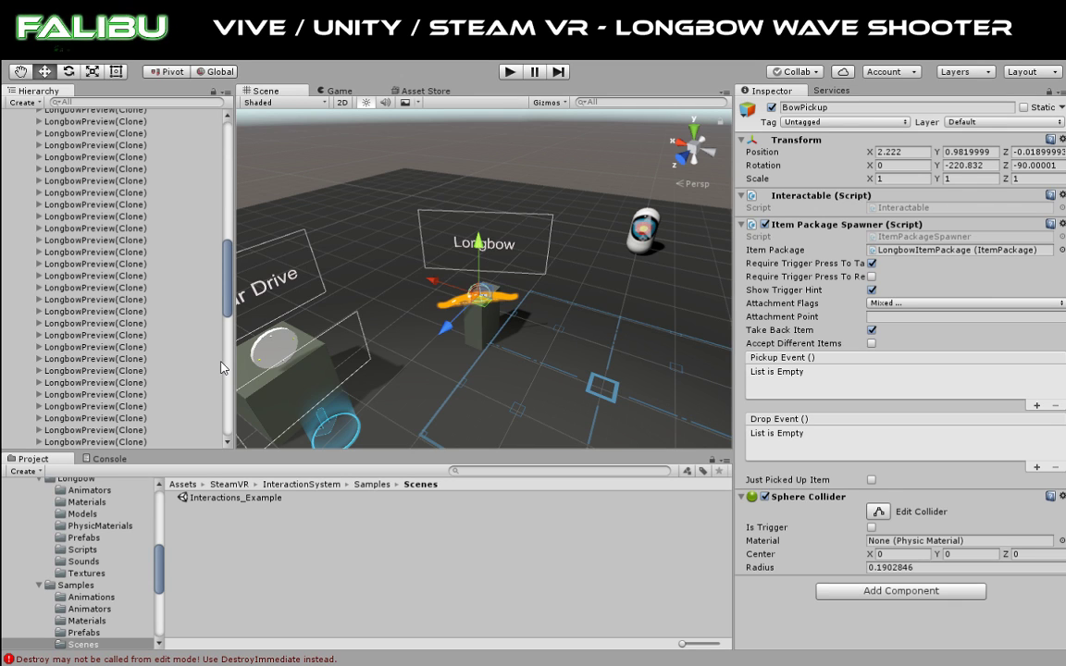